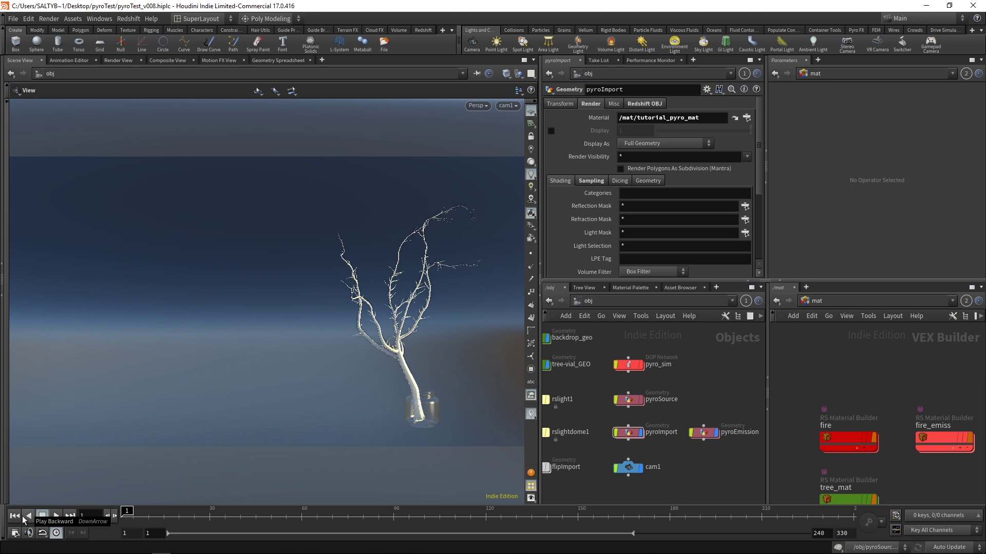
Move the timeline to frame 121 and inspect the volume fields of the file1 node inside pyroImport
scroll(688, 405, "up", 3)
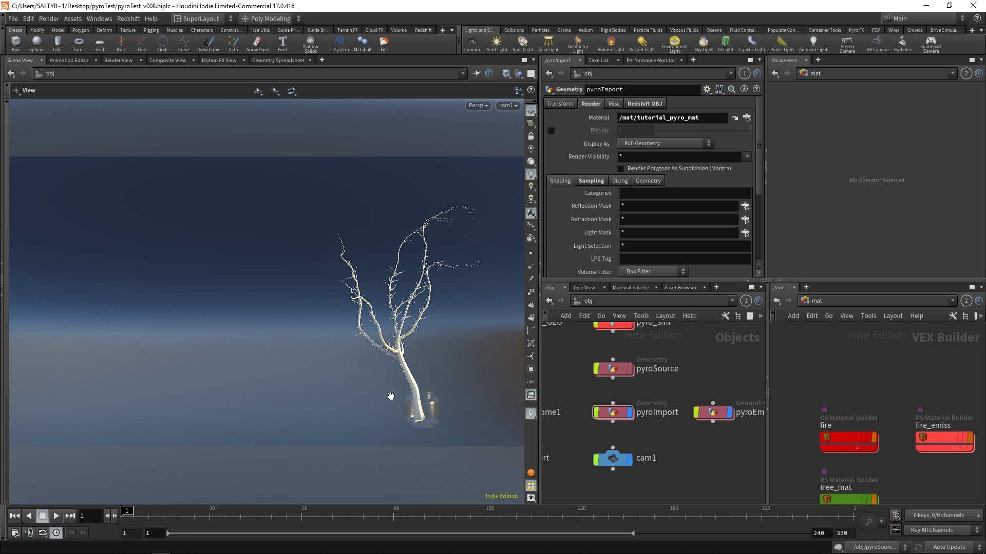
left_click(487, 519)
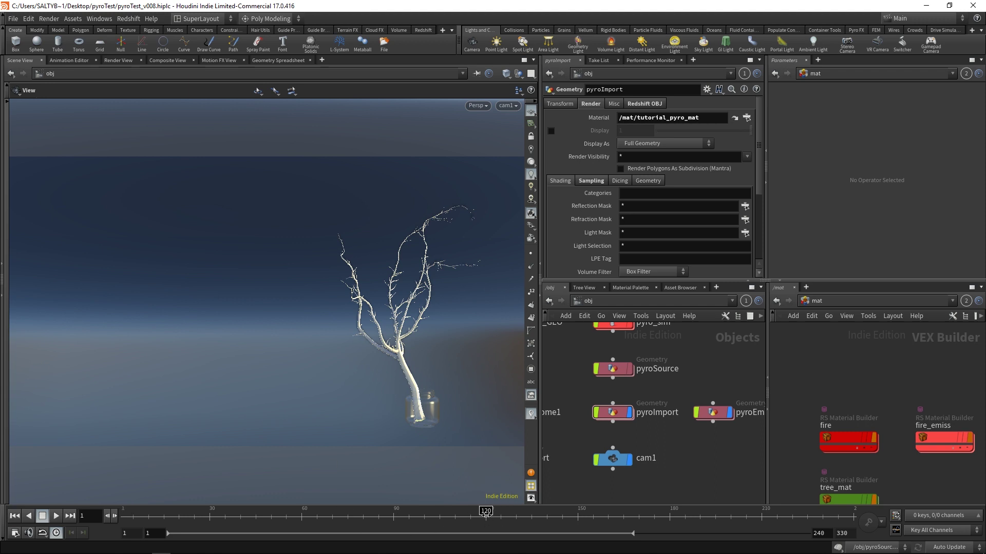
double_click(619, 418)
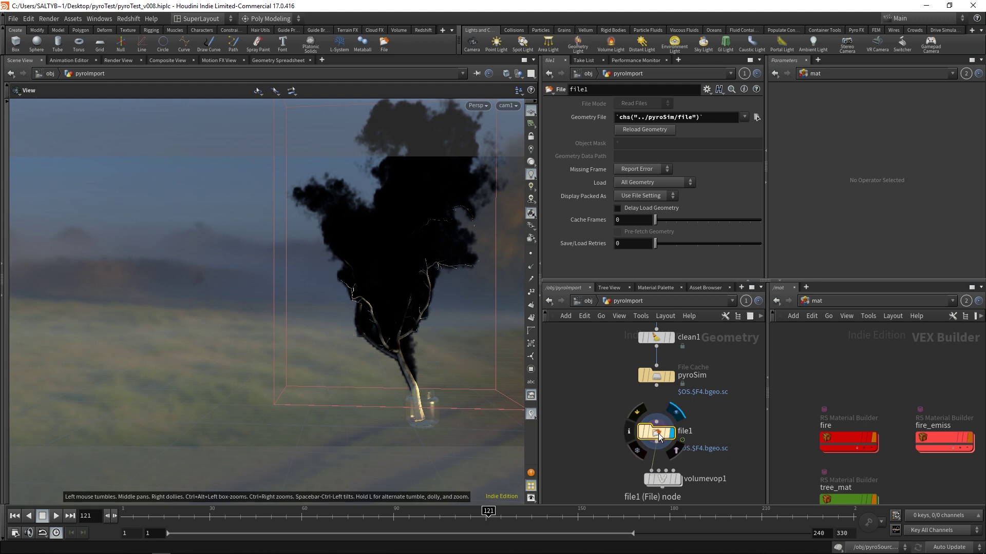
left_click_drag(658, 433, 658, 436)
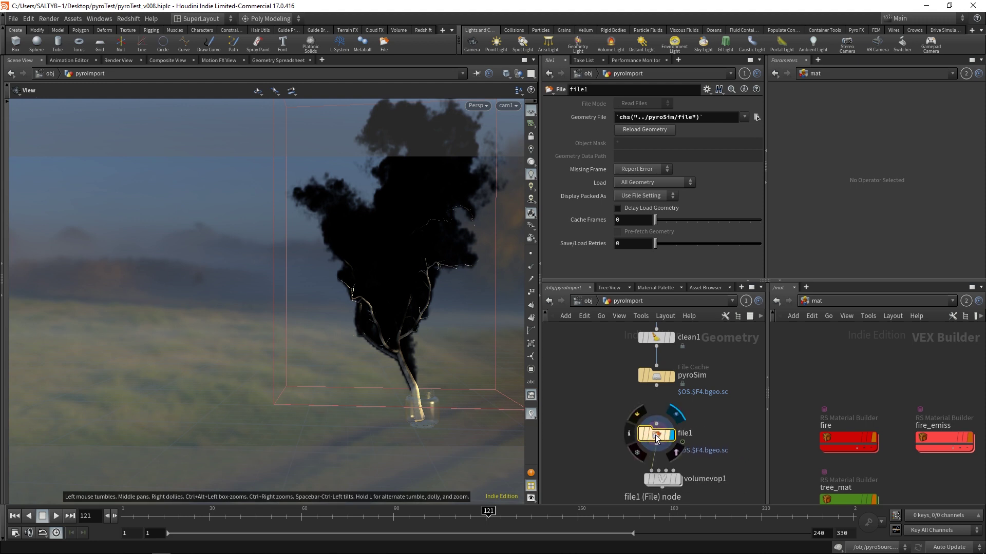
middle_click_drag(658, 436, 675, 435)
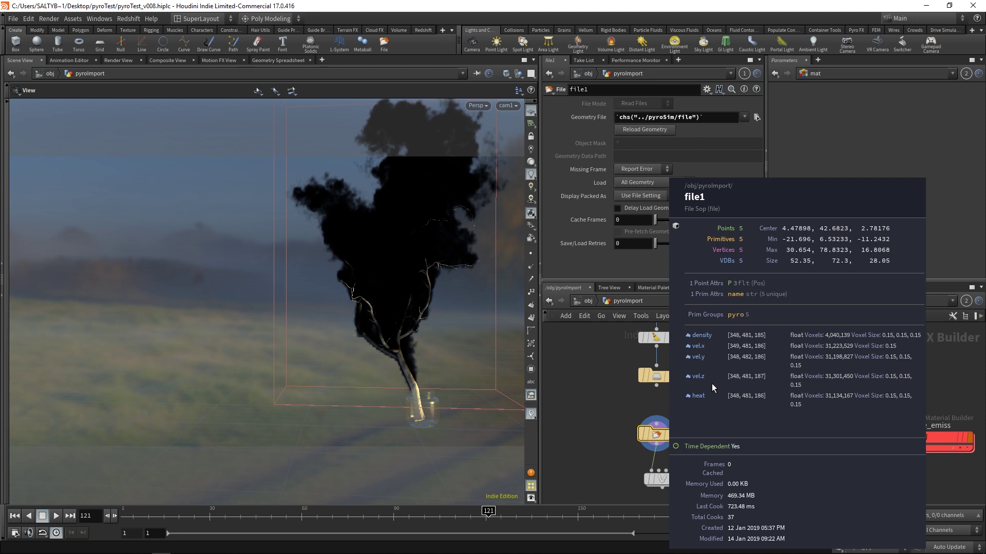
Add an RS Material Builder node to the mat network above the existing fire material
middle_click_drag(842, 360, 820, 364)
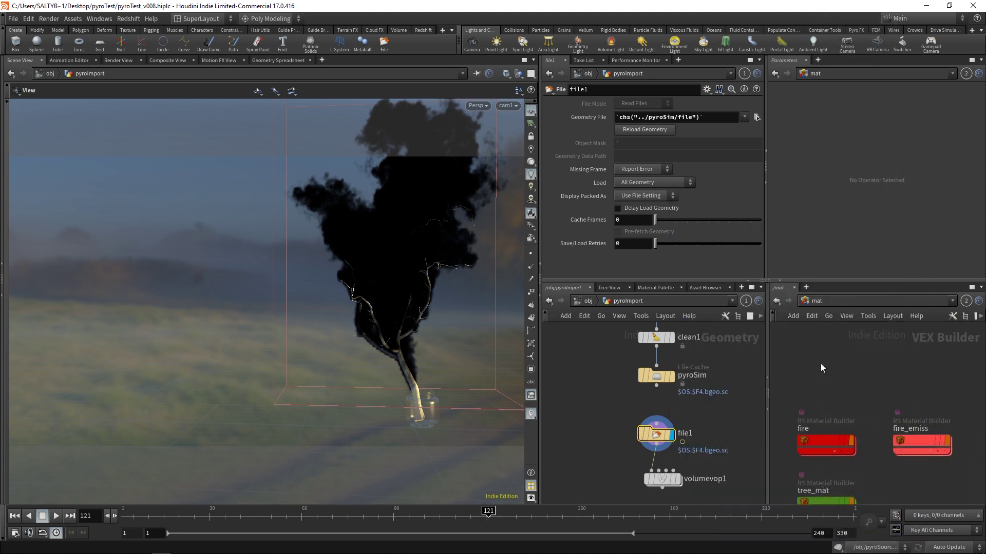
key("Tab")
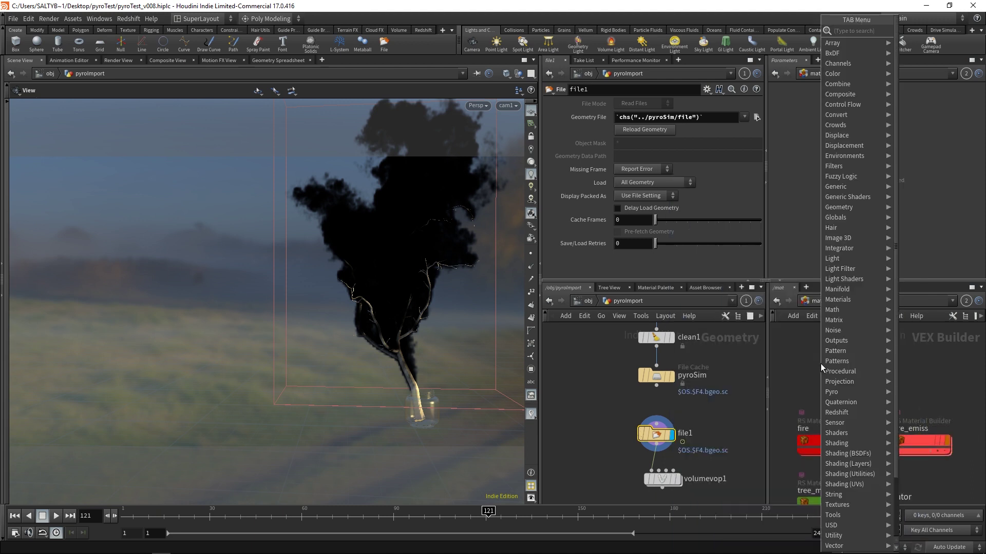
type("rs ma")
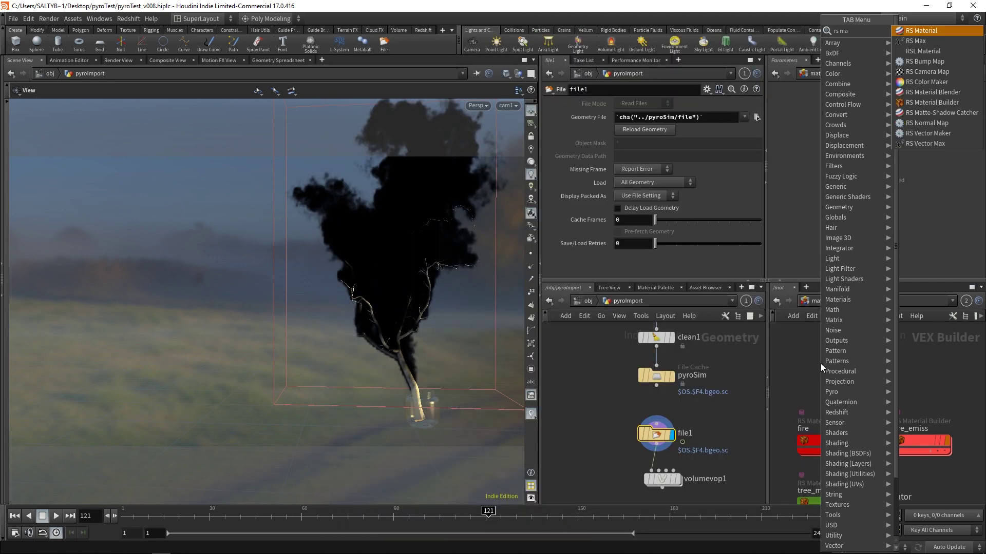
type("t")
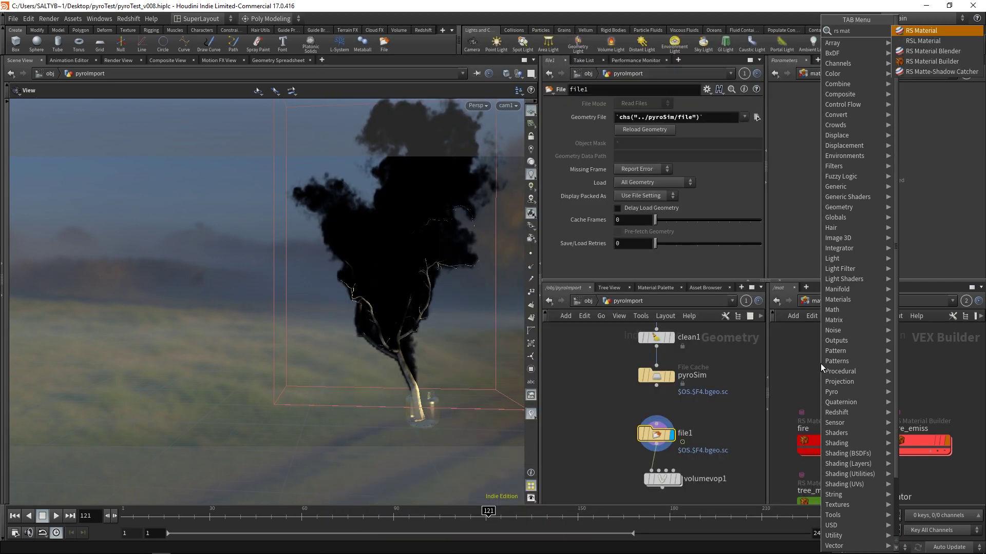
key("Down")
key("Down")
key("Down")
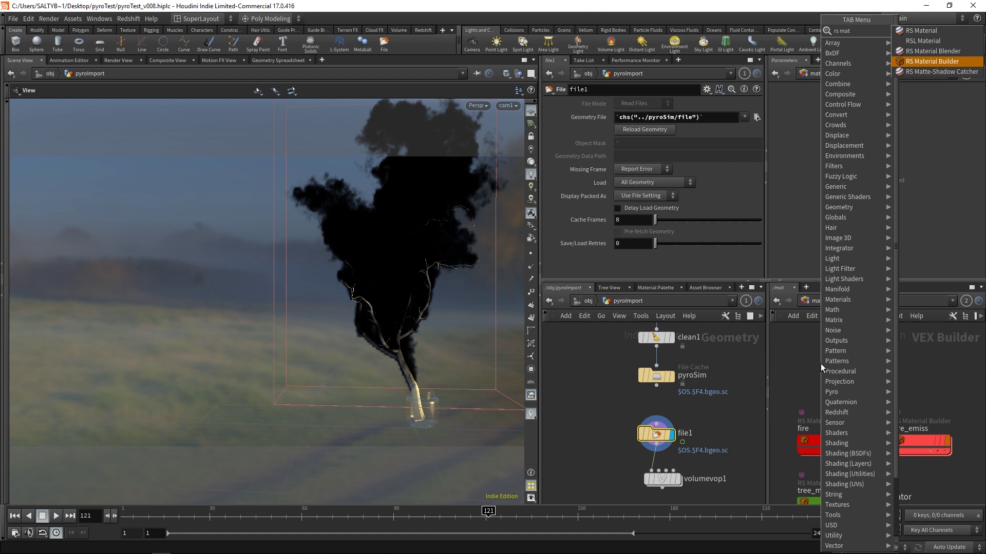
key("Return")
left_click(826, 365)
Rename the new RS Material Builder node to tutorial_fire
left_click_drag(828, 359, 568, 381)
left_click(842, 369)
key("BackSpace")
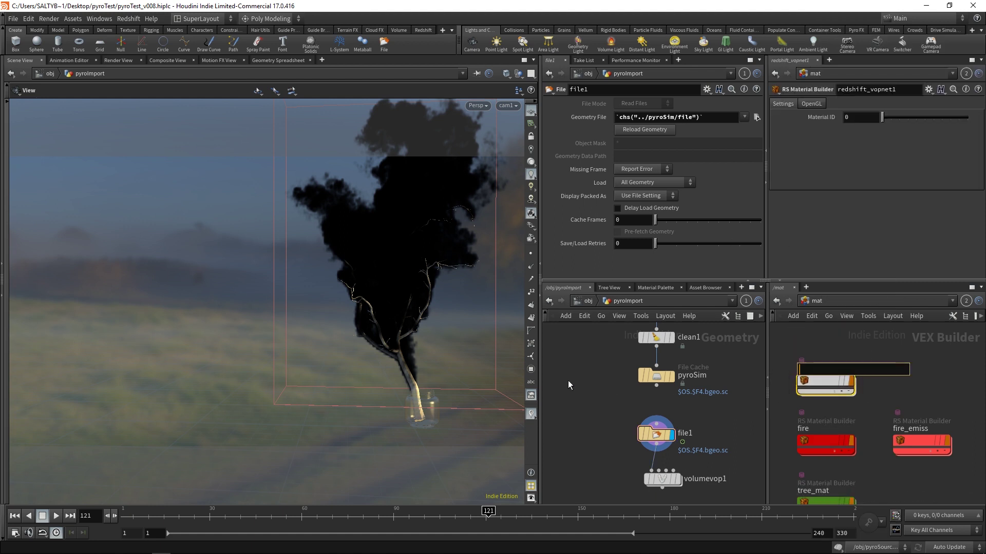
type("tutorial_fire")
key("Return")
Add an RS Volume node inside the tutorial_fire material, beside redshift_material1
double_click(825, 382)
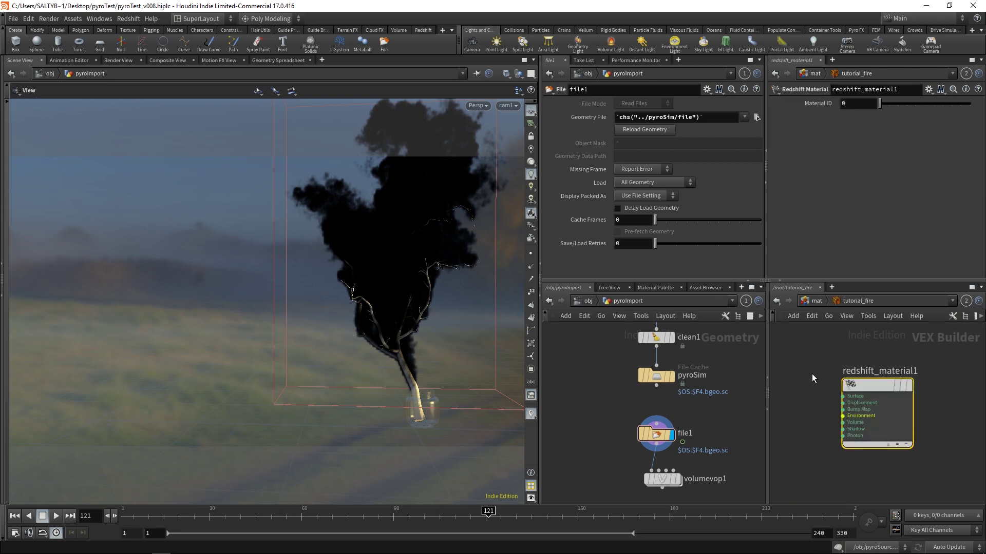
key("Tab")
type("rsvol")
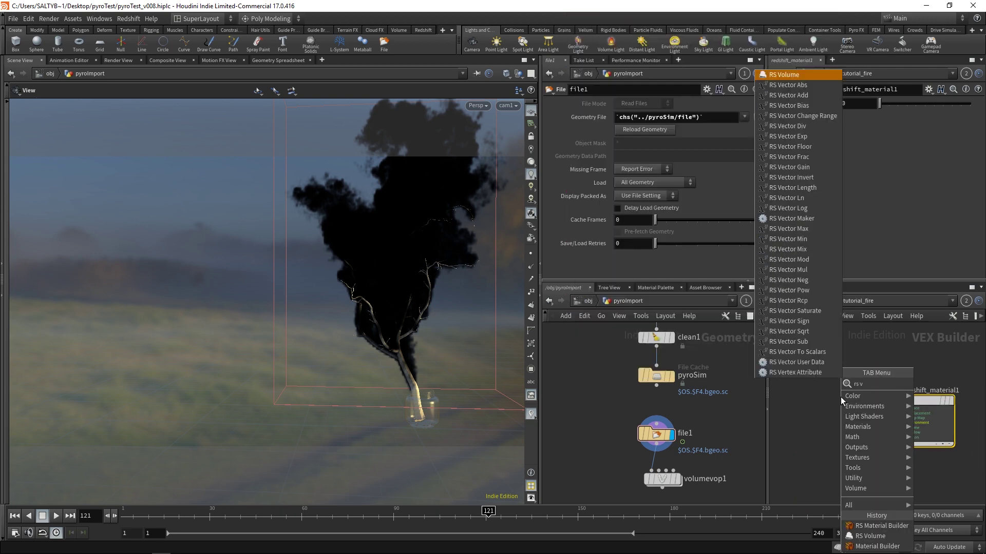
key("Return")
left_click(840, 396)
scroll(837, 390, "up", 4)
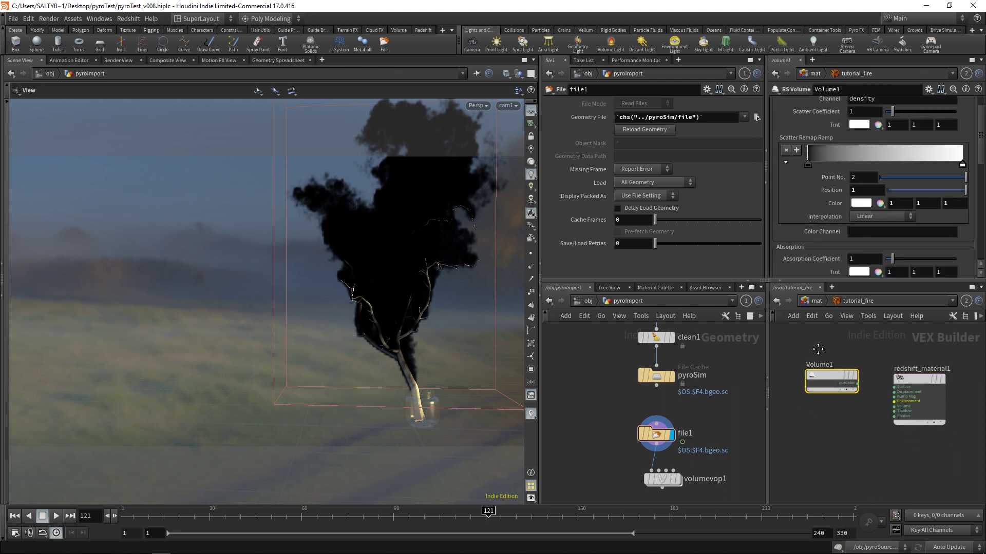
Connect the RS Volume node's outColor to the Volume input of redshift_material1 and align the node with it
left_click(858, 410)
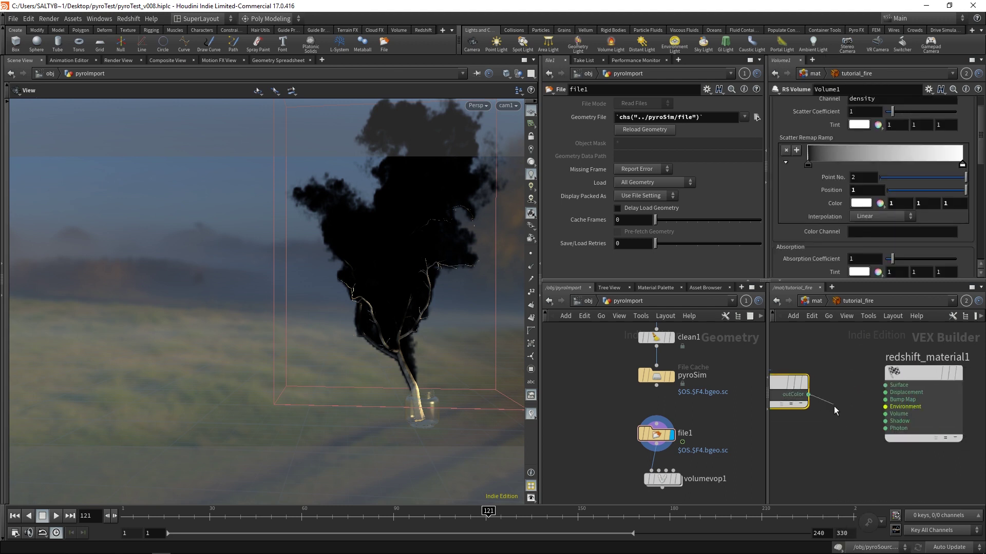
left_click(897, 415)
left_click_drag(814, 383, 842, 414)
scroll(838, 394, "down", 3)
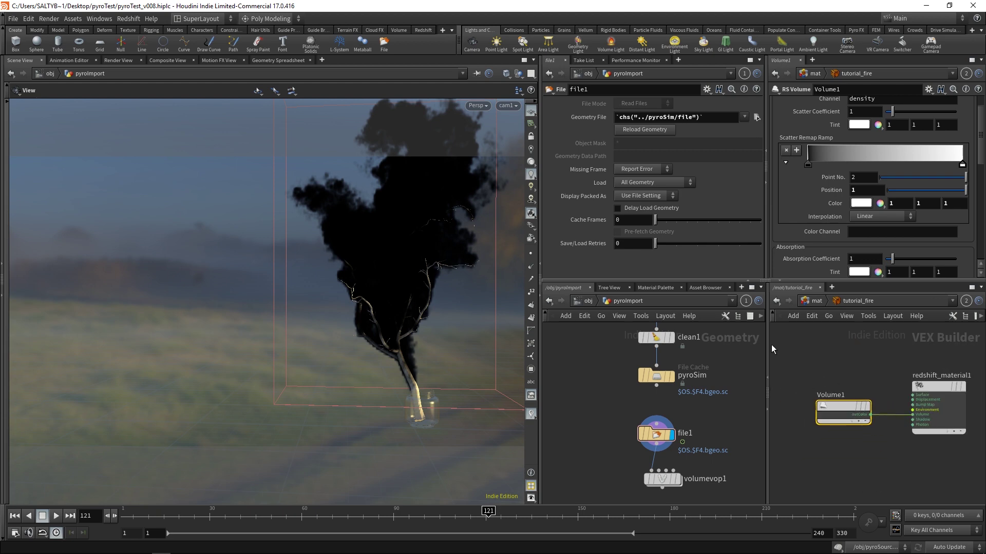
Assign the tutorial_fire material to the pyroImport object
left_click(588, 301)
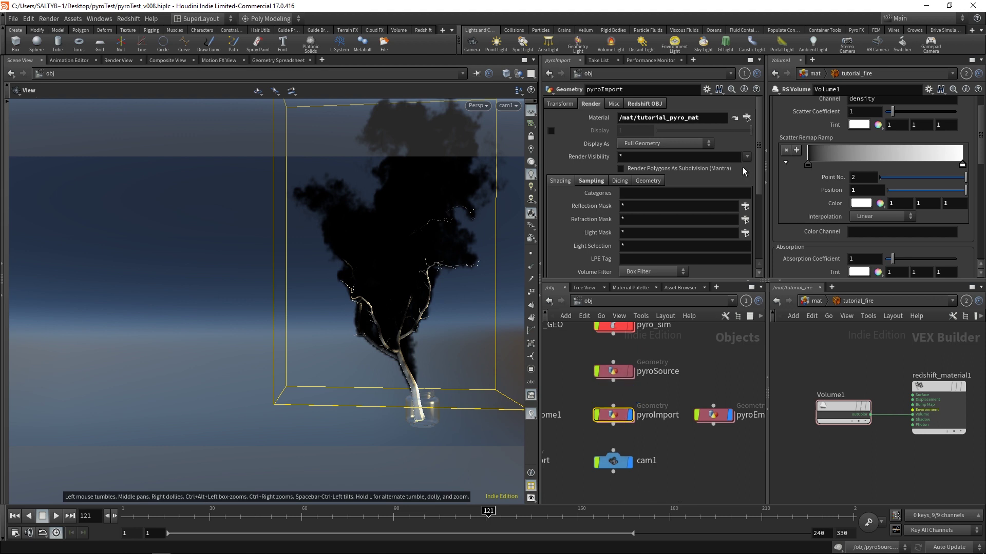
left_click(747, 117)
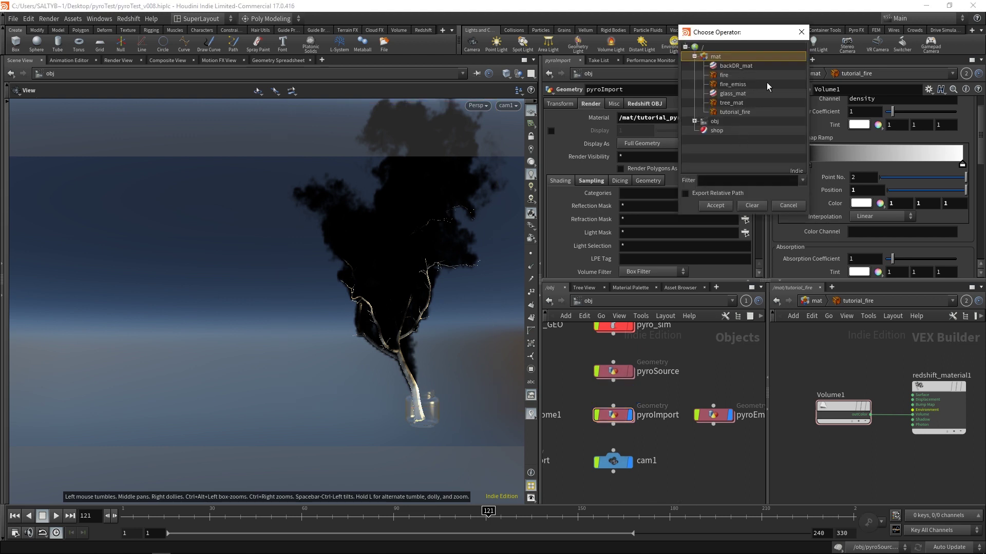
left_click(747, 113)
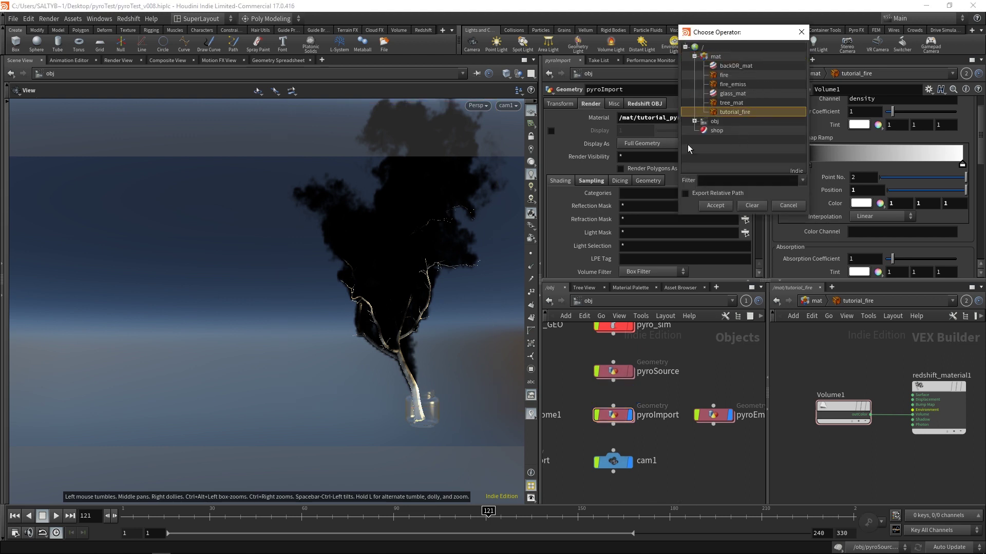
left_click(723, 205)
middle_click_drag(695, 375, 684, 377)
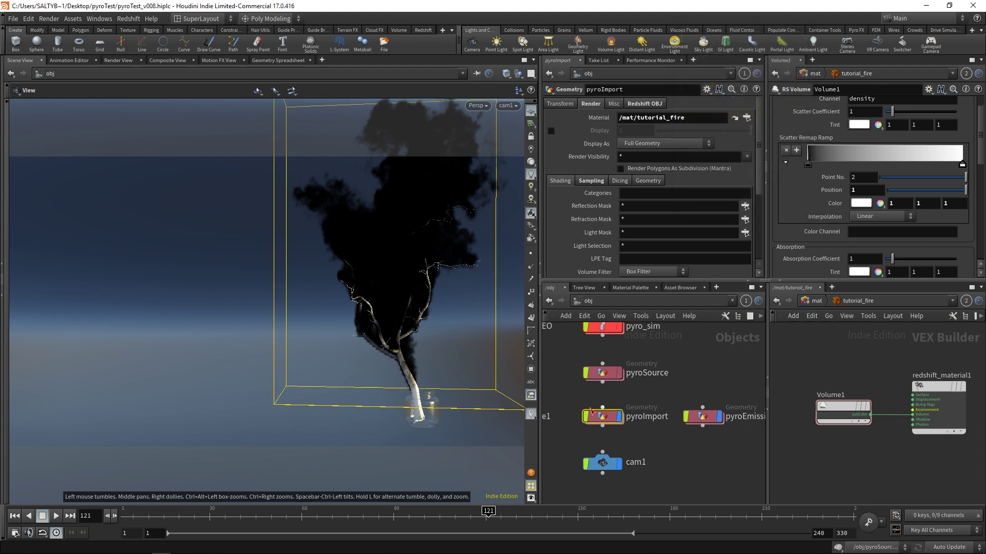
Show the Volume1 shader's parameters and start a Redshift IPR render of the scene
left_click(848, 407)
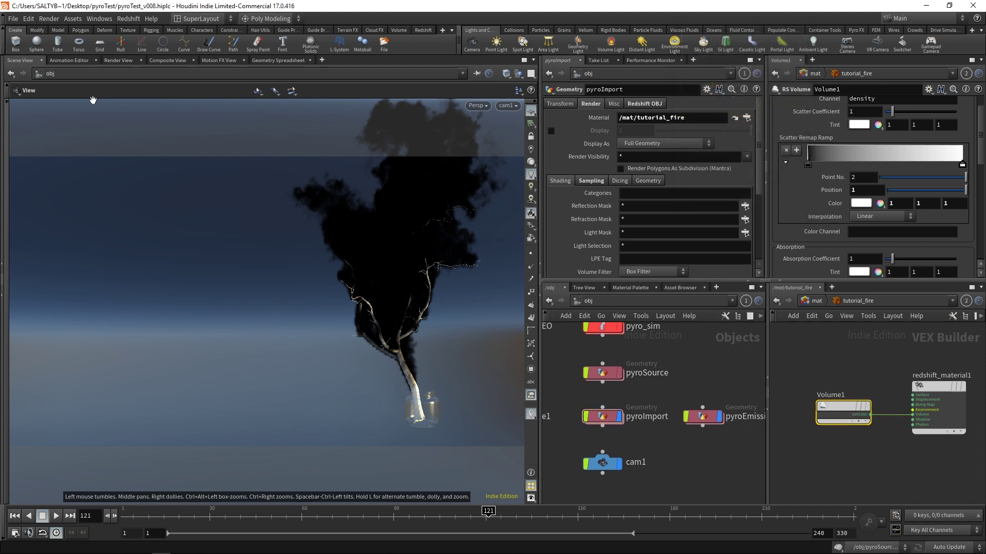
left_click(119, 60)
left_click(38, 77)
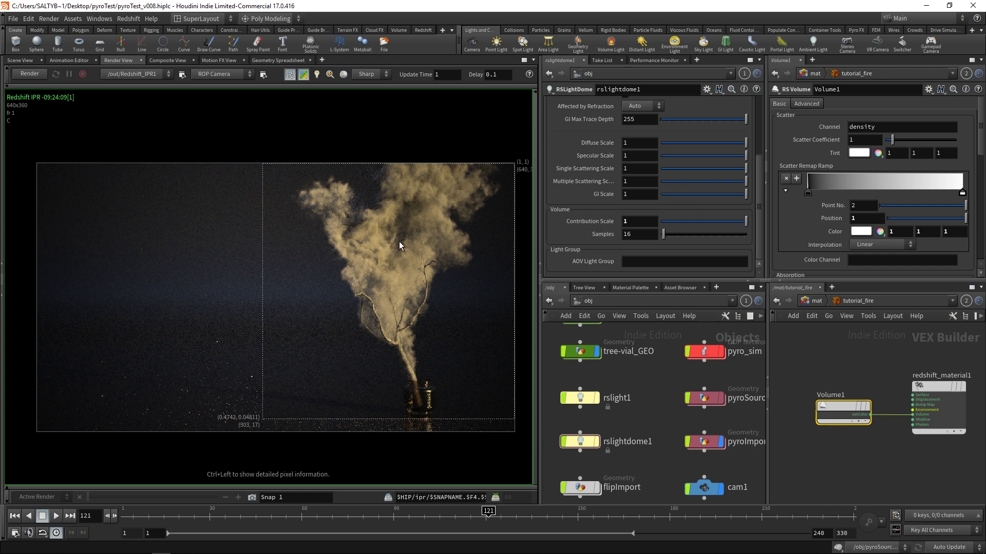
Examine the volume Contribution Scale of the rslightdome1 light
middle_click_drag(623, 419, 645, 413)
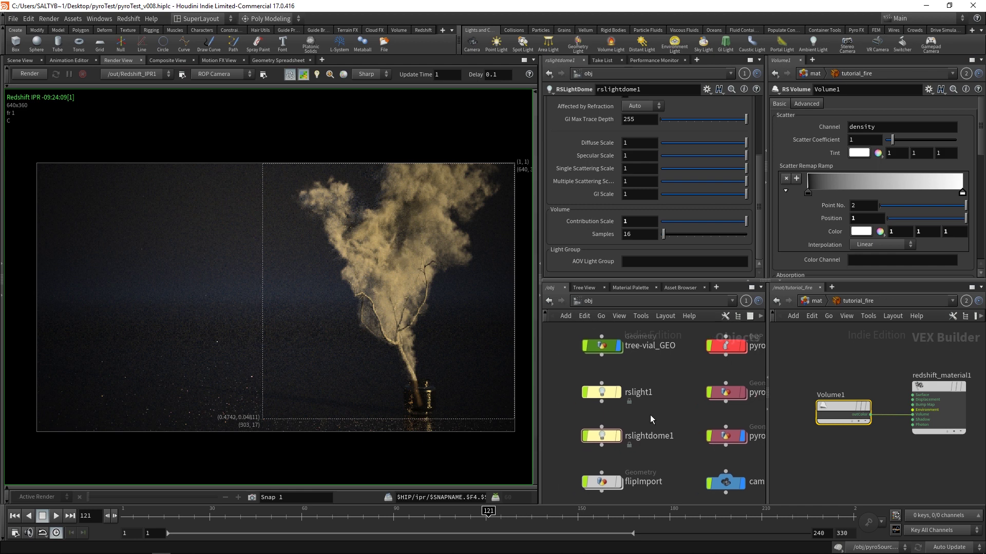
left_click_drag(653, 413, 577, 448)
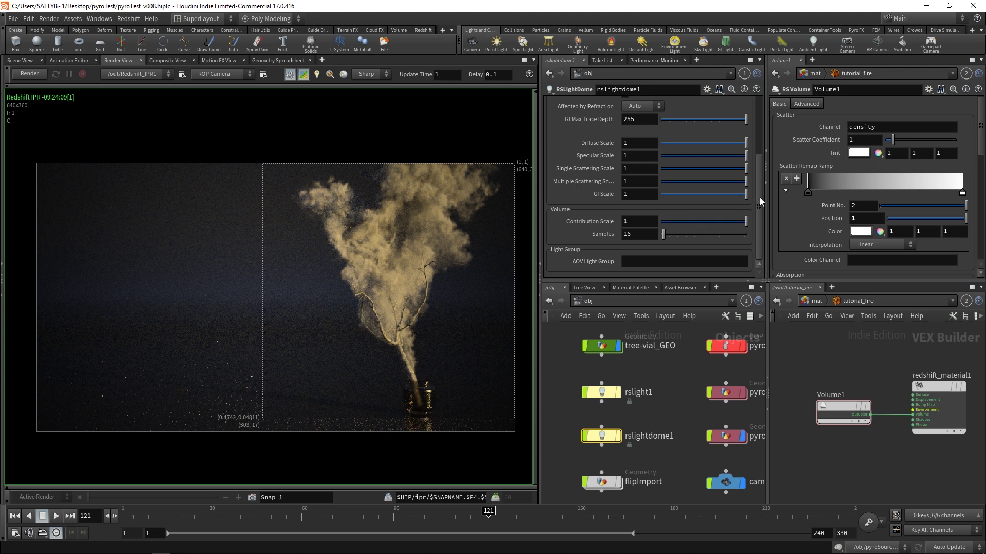
mouse_move(760, 197)
left_mouse_down()
mouse_move(761, 119)
mouse_move(756, 197)
mouse_move(758, 133)
mouse_move(747, 199)
left_mouse_up()
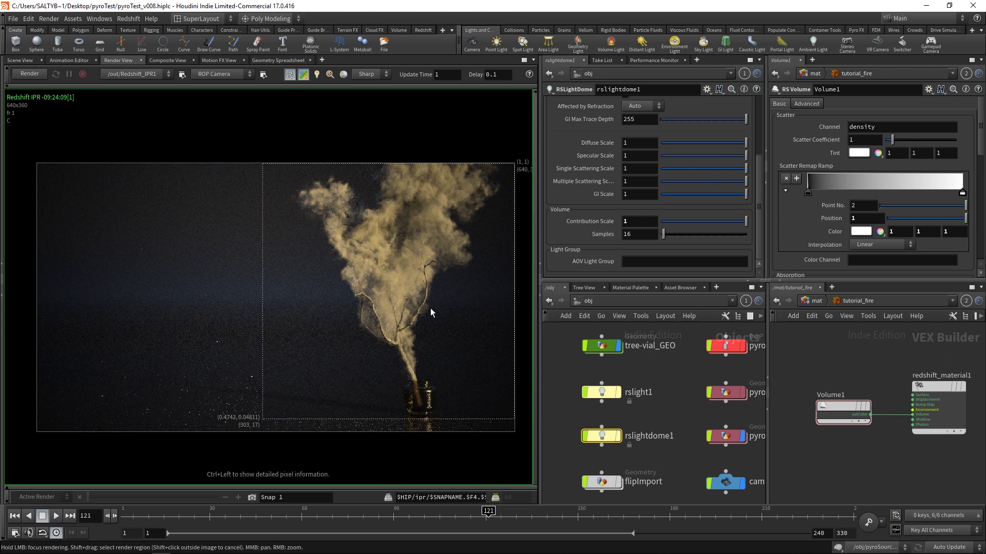
left_click_drag(667, 222, 747, 222)
scroll(584, 347, "up", 1)
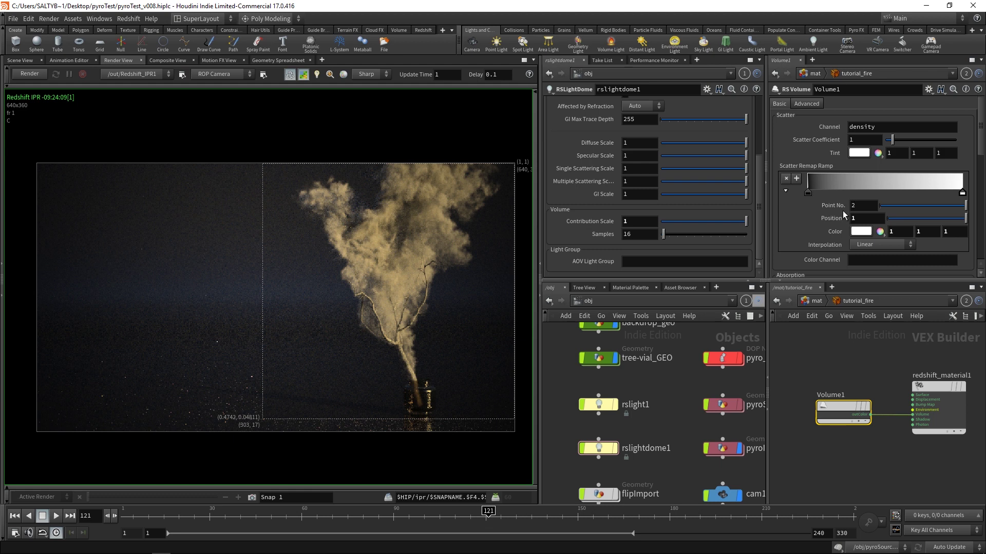
Set the Emission channel of the Volume1 shader to heat
scroll(974, 184, "down", 5)
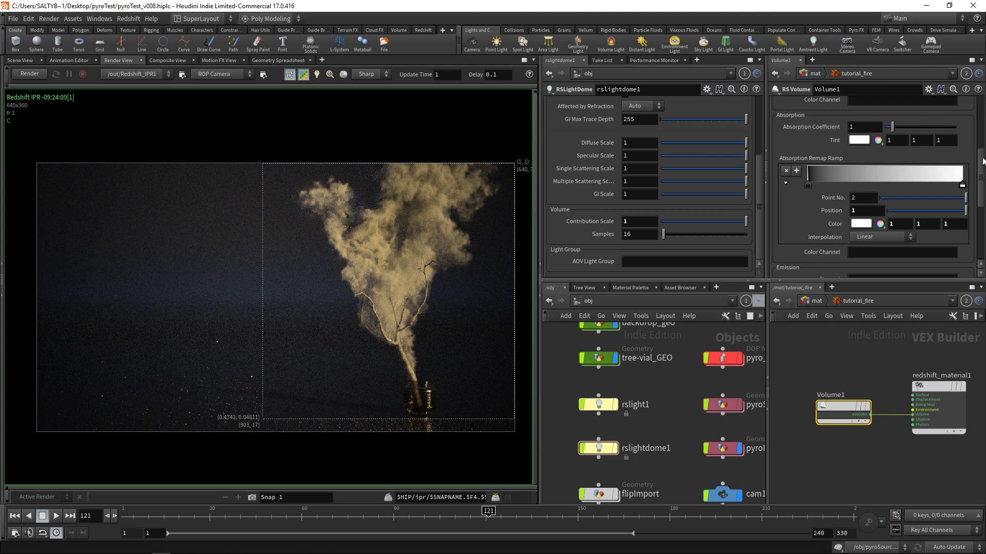
left_click_drag(978, 162, 978, 194)
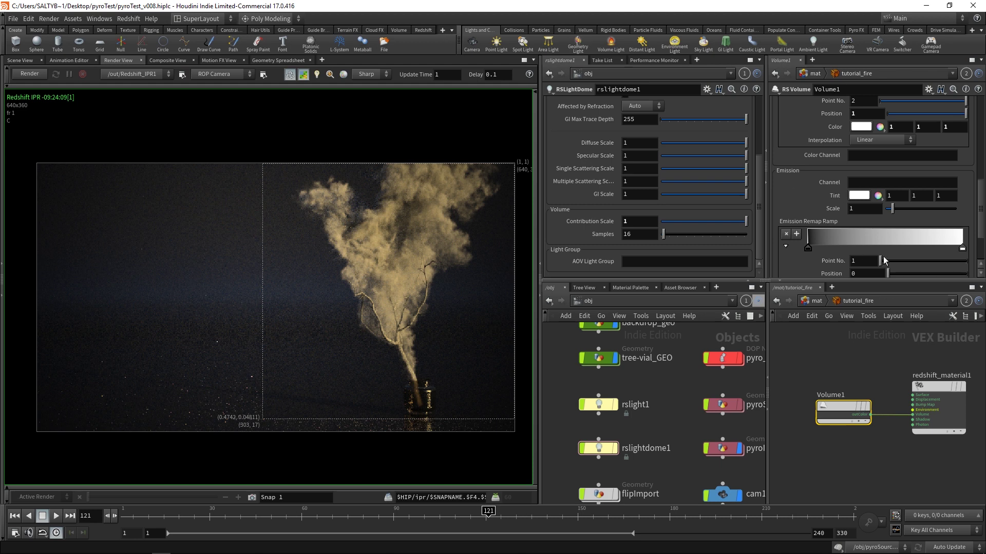
left_click_drag(981, 204, 980, 202)
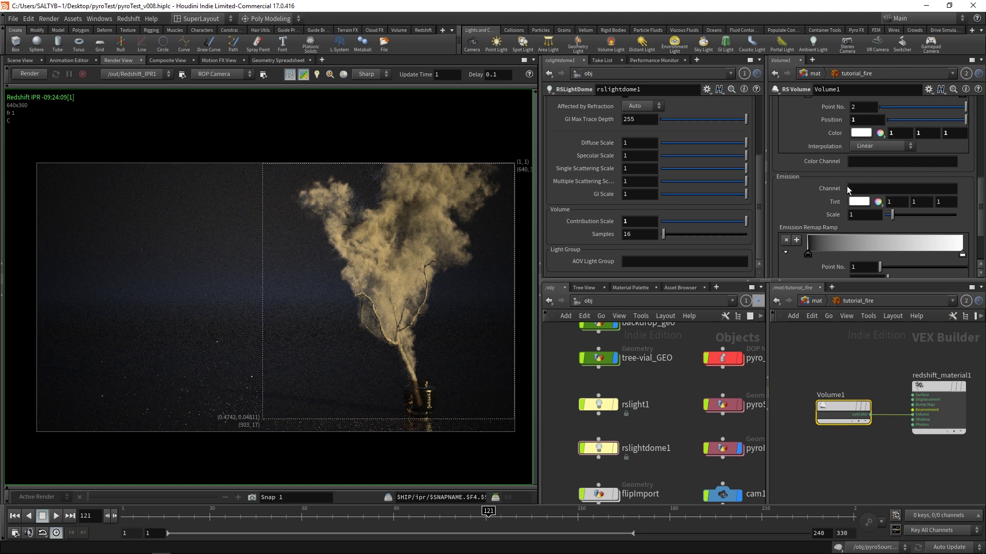
left_click(875, 189)
mouse_move(706, 406)
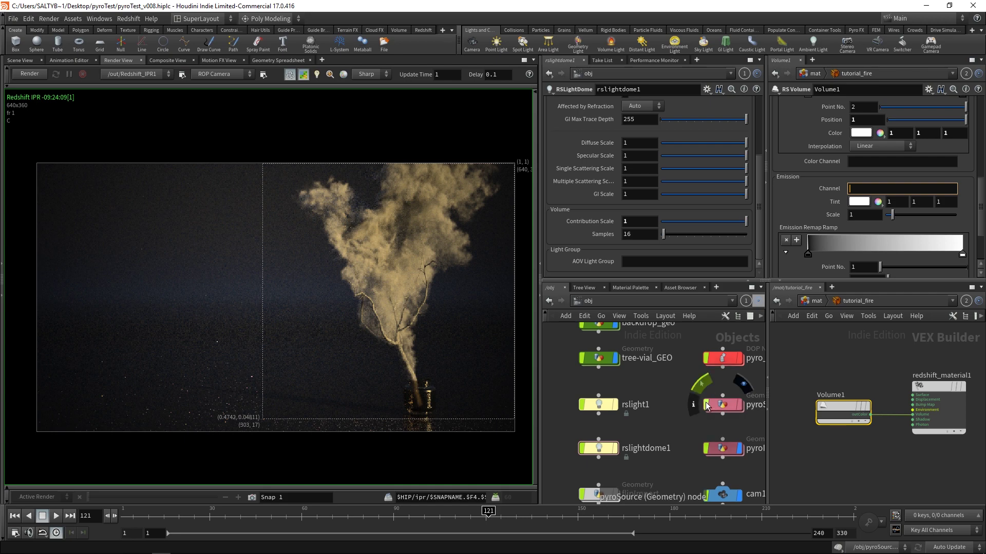
type("heat")
key("Return")
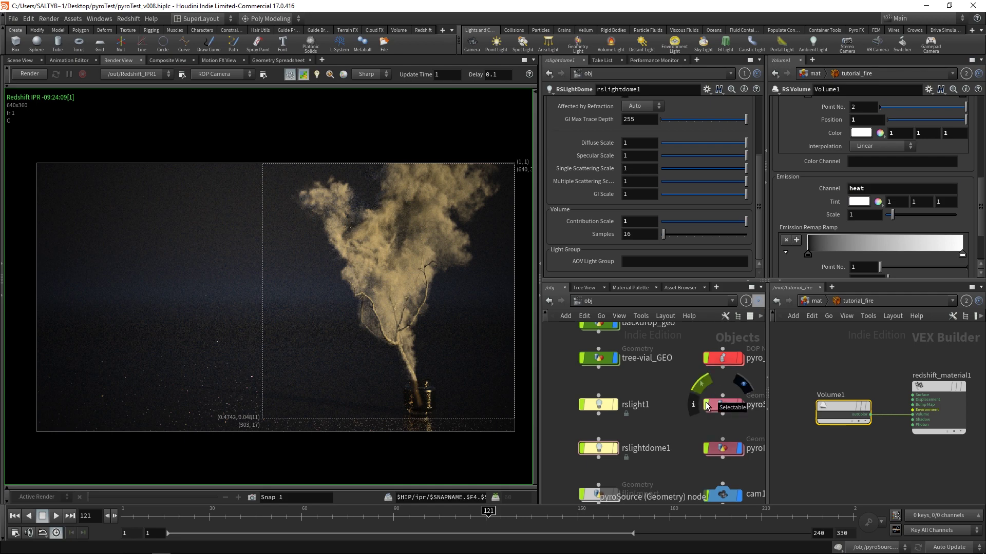
Check the volume field names on file1 inside pyroImport and restart the Redshift IPR render
middle_click_drag(729, 450, 704, 414)
double_click(701, 416)
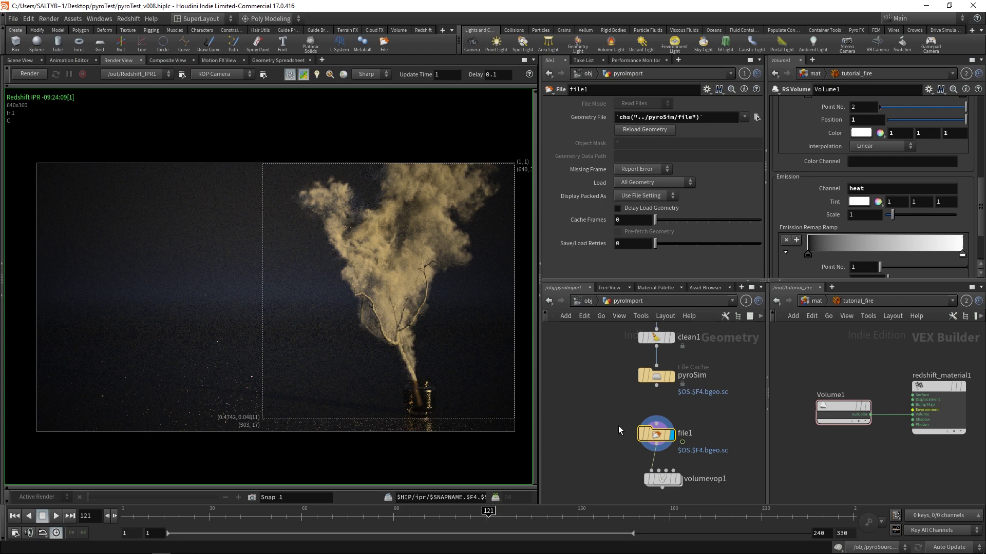
middle_click(651, 437)
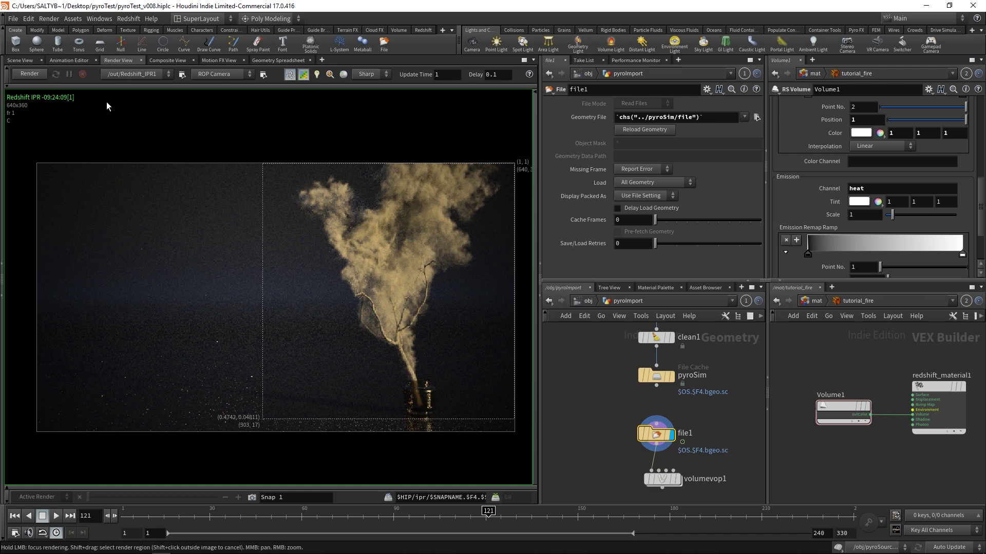
left_click(39, 74)
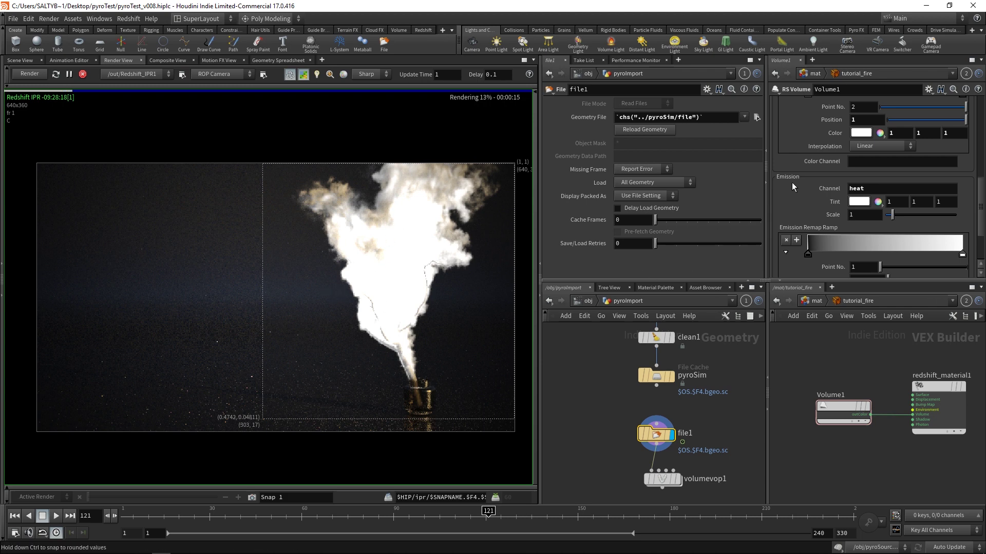
Lower the Scatter Coefficient of the Volume1 shader to the bottom of its slider range
scroll(978, 201, "up", 3)
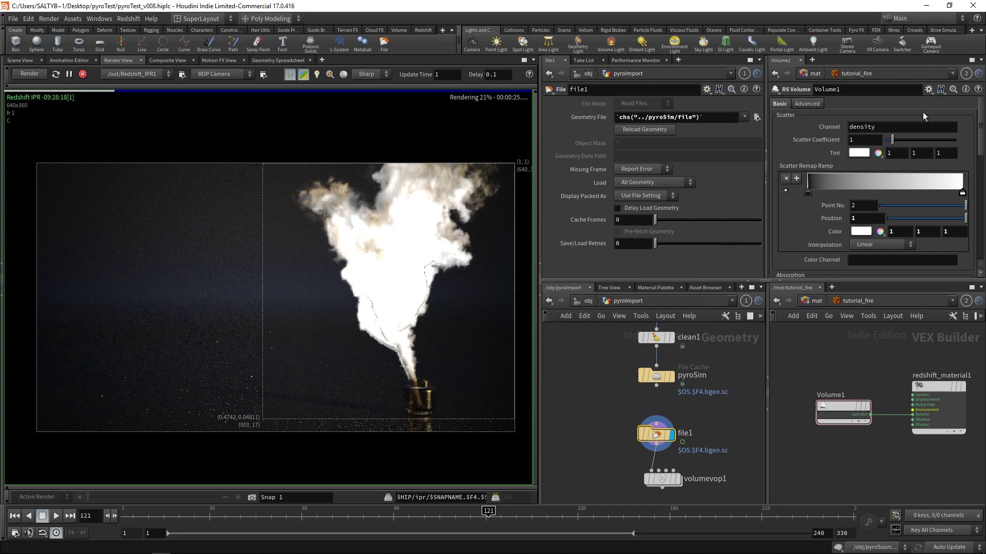
left_click_drag(894, 136, 887, 140)
scroll(872, 174, "down", 3)
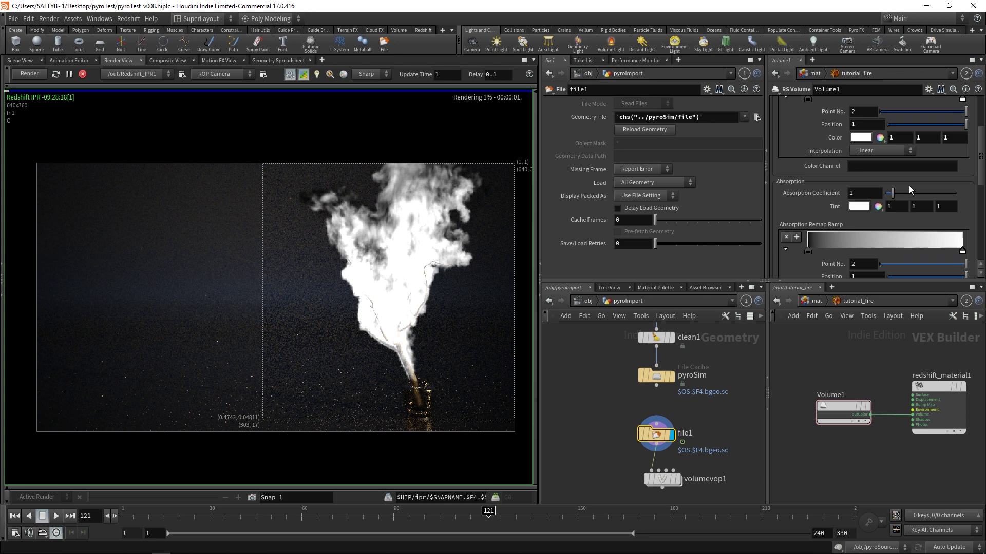
Set the Absorption Coefficient of the Volume1 shader to 0
left_click_drag(893, 191, 676, 267)
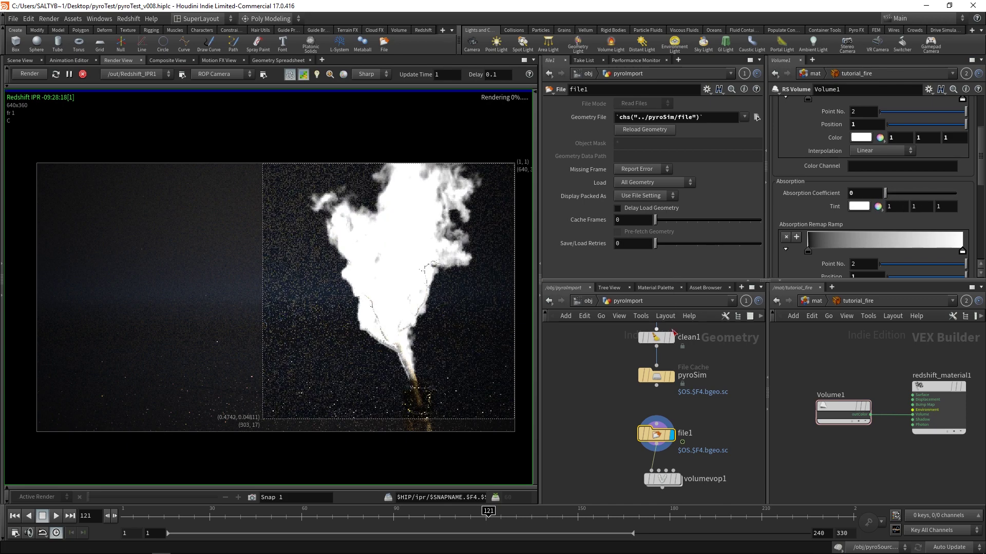
scroll(968, 225, "down", 6)
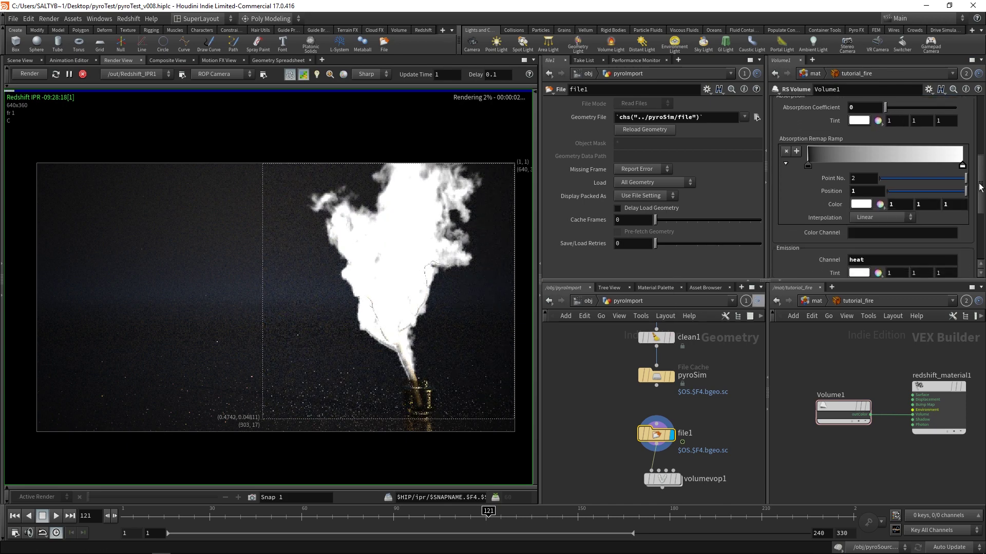
scroll(968, 225, "down", 1)
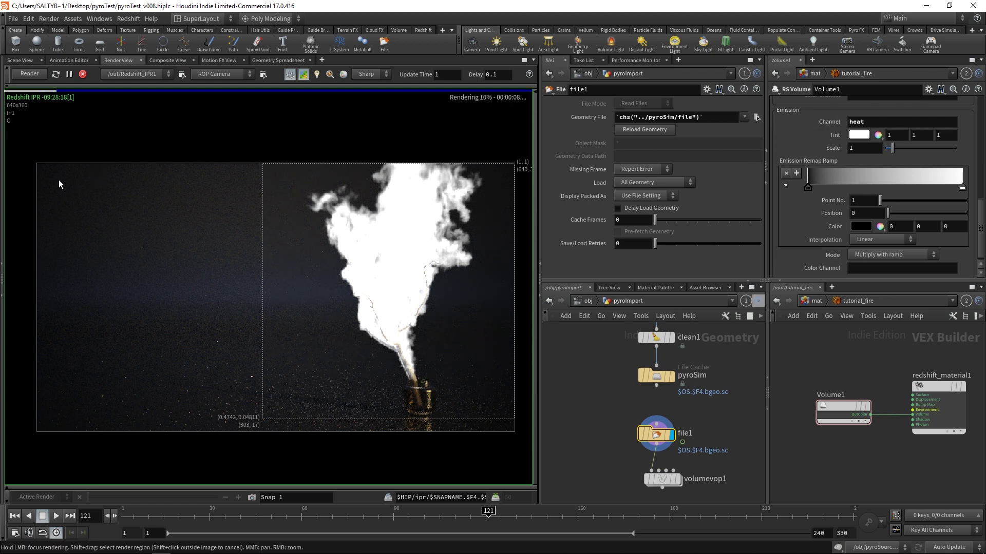
Stop the Redshift IPR render and open the advanced remap range settings of the Volume1 shader
left_click(83, 75)
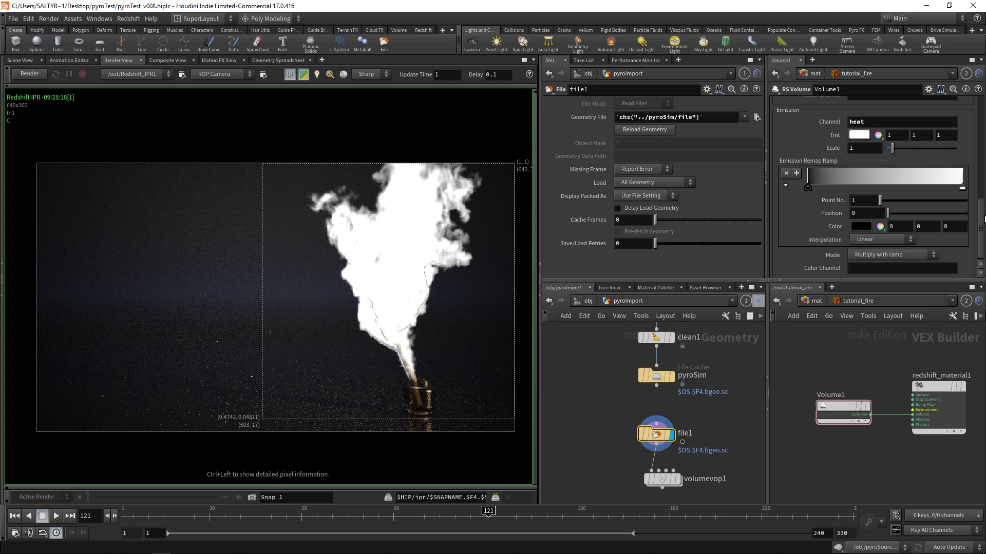
left_click_drag(984, 219, 982, 104)
left_click(805, 105)
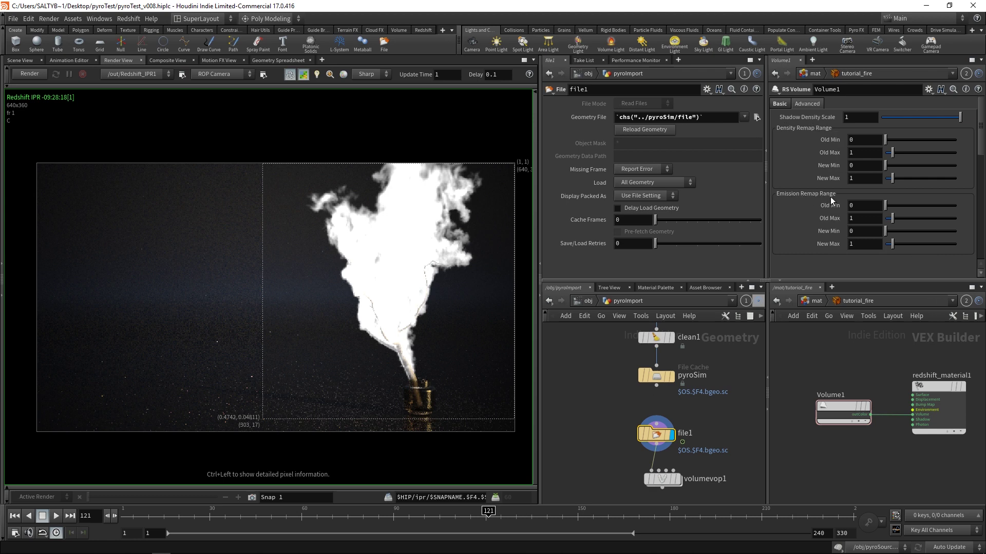
Show the 3D scene view and add a Volume Slice node in the pyroImport network
middle_click_drag(616, 412, 622, 408)
left_click_drag(666, 430, 673, 431)
middle_click_drag(597, 444, 617, 395)
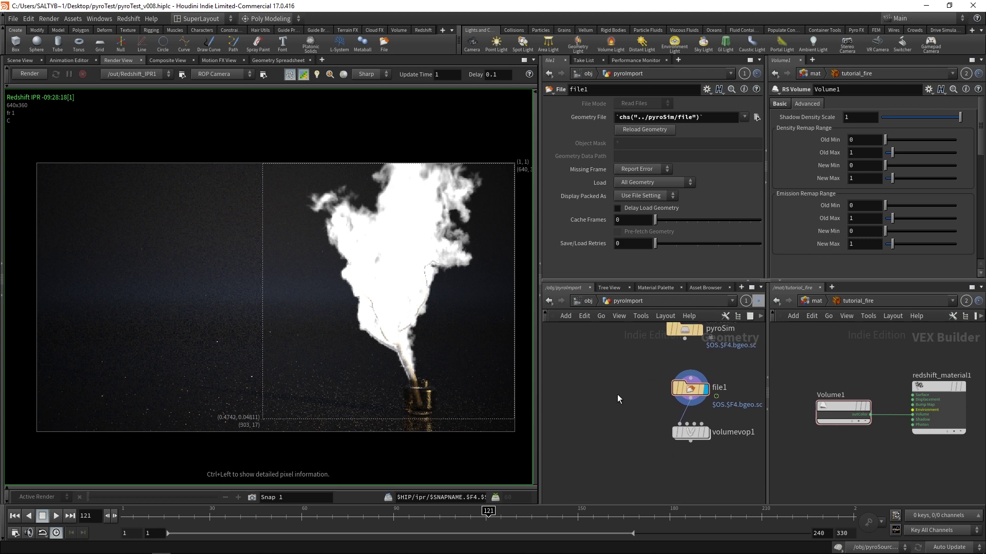
key("Tab")
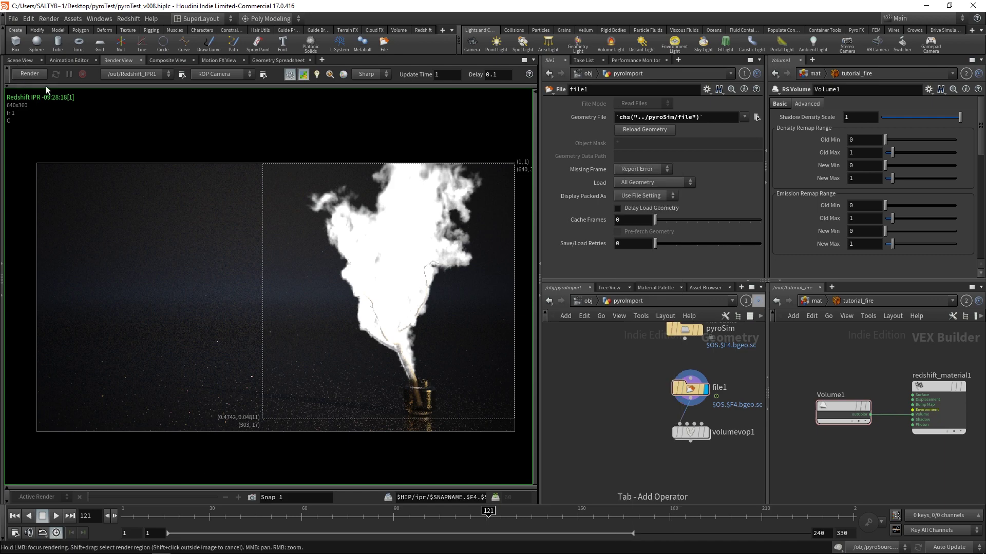
left_click(19, 60)
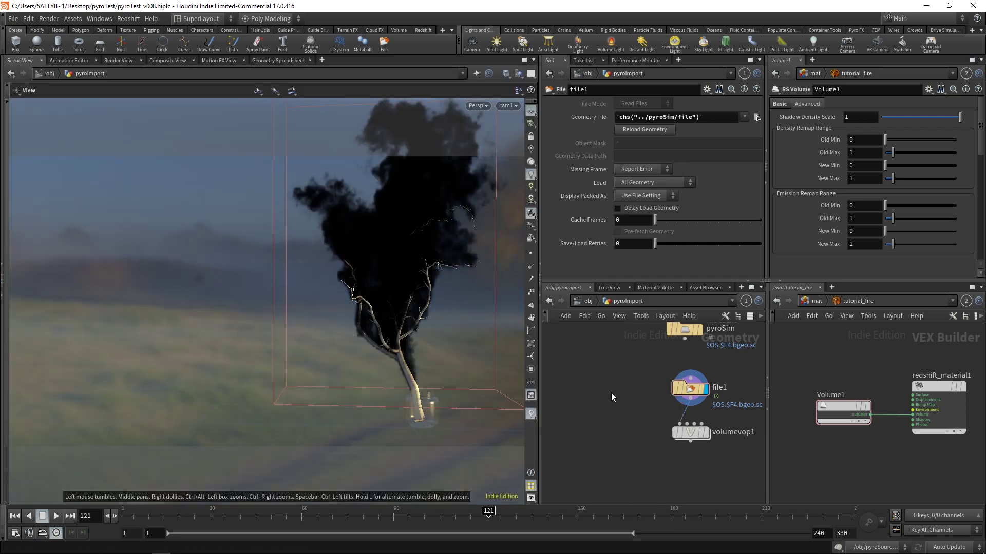
middle_click_drag(611, 393, 629, 422)
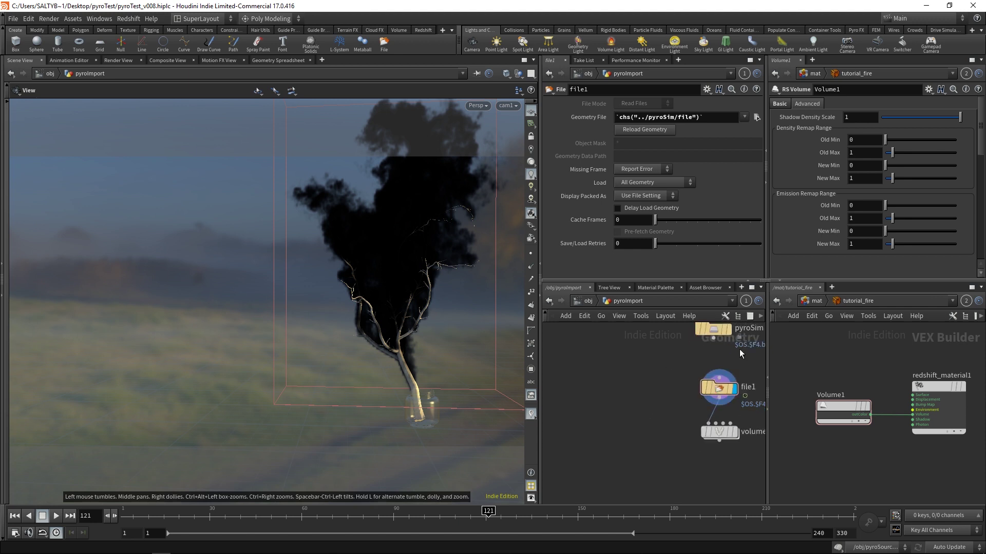
mouse_move(697, 328)
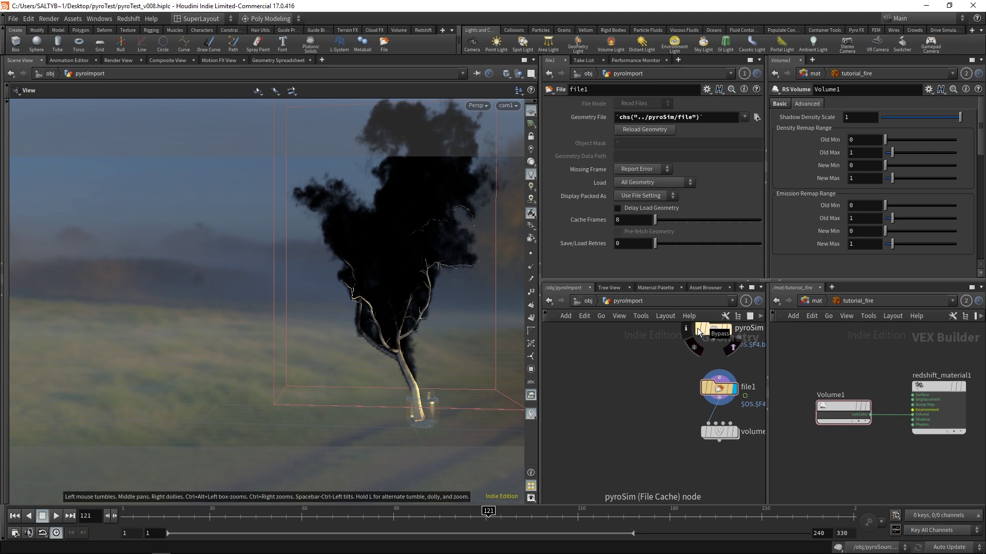
middle_click_drag(638, 401, 630, 389)
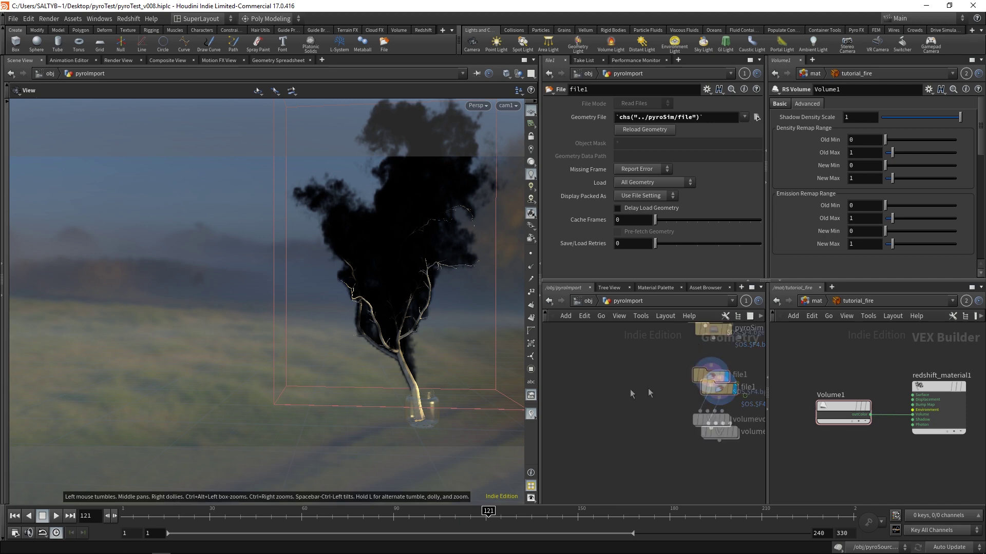
key("Tab")
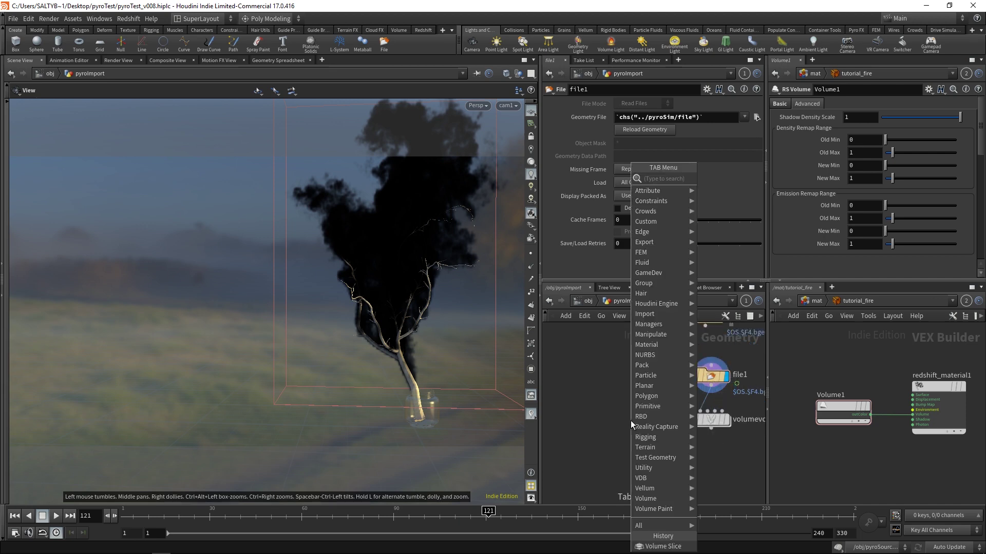
type("volume sl")
key("Return")
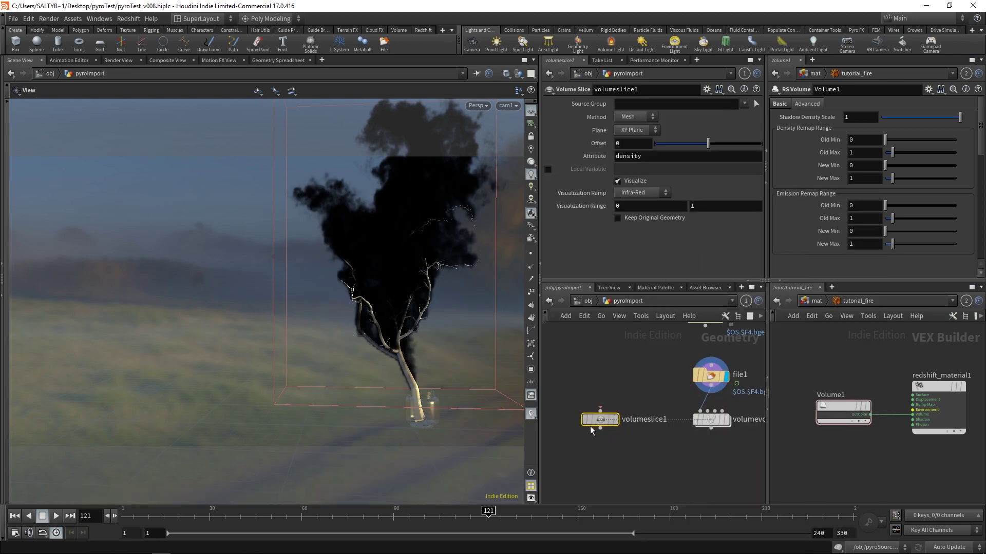
Connect the output of file1 to the Volume Slice node and place the slice node below it
left_click(587, 422)
left_click_drag(589, 414, 685, 374)
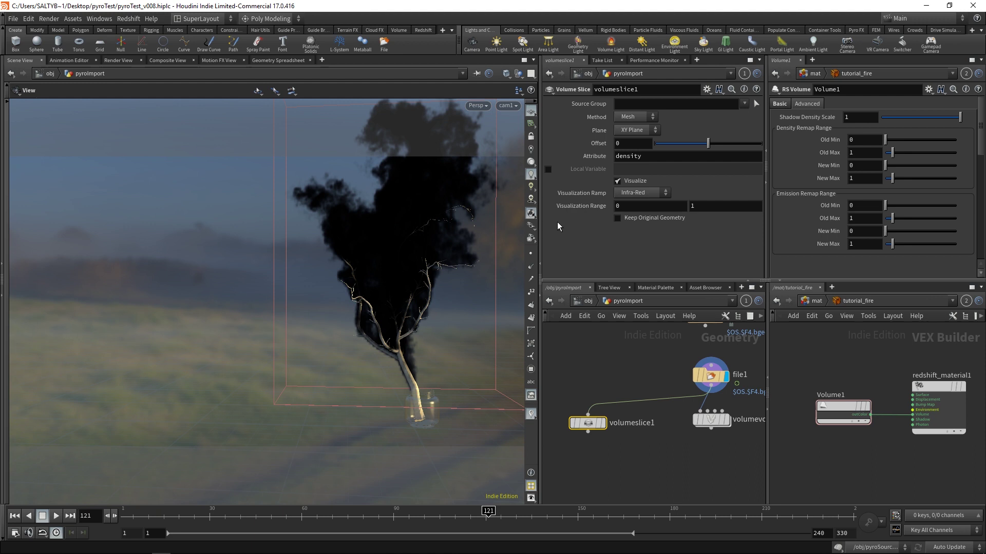
left_click_drag(591, 424, 594, 420)
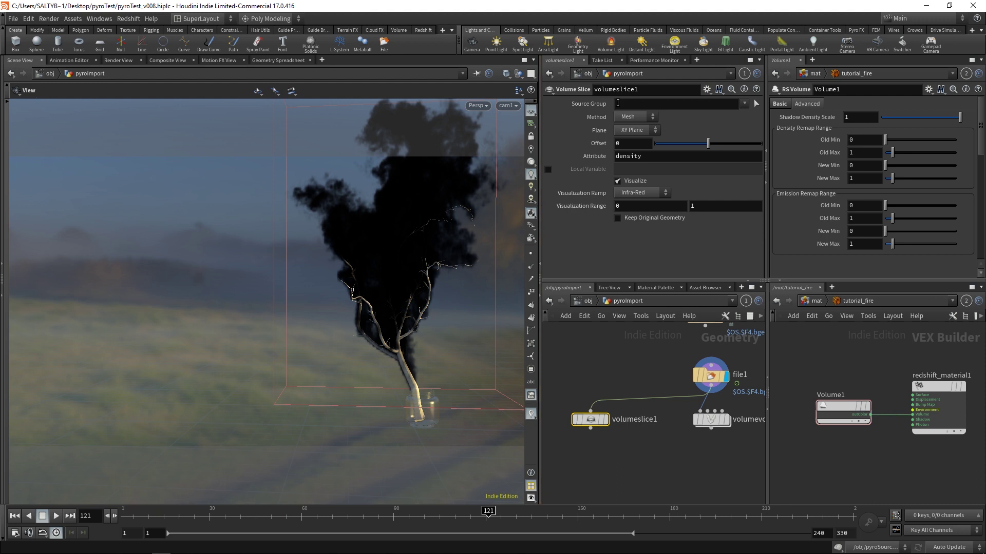
left_click(745, 104)
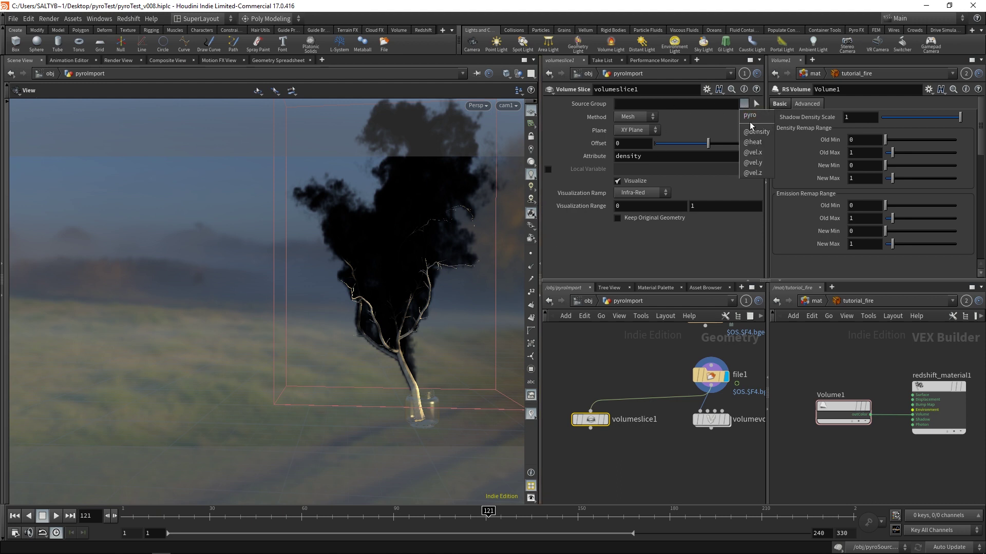
left_click(768, 143)
double_click(655, 157)
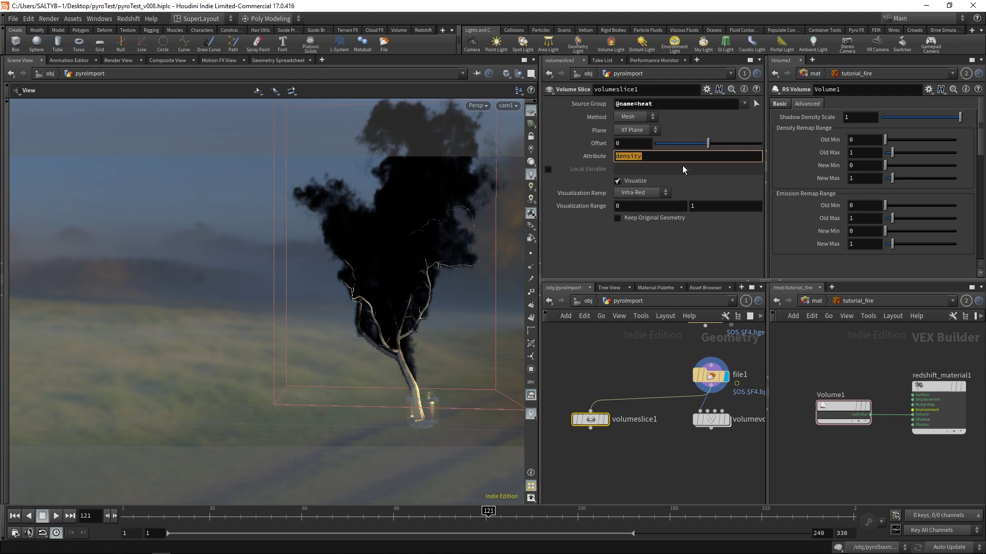
type("heat")
key("Return")
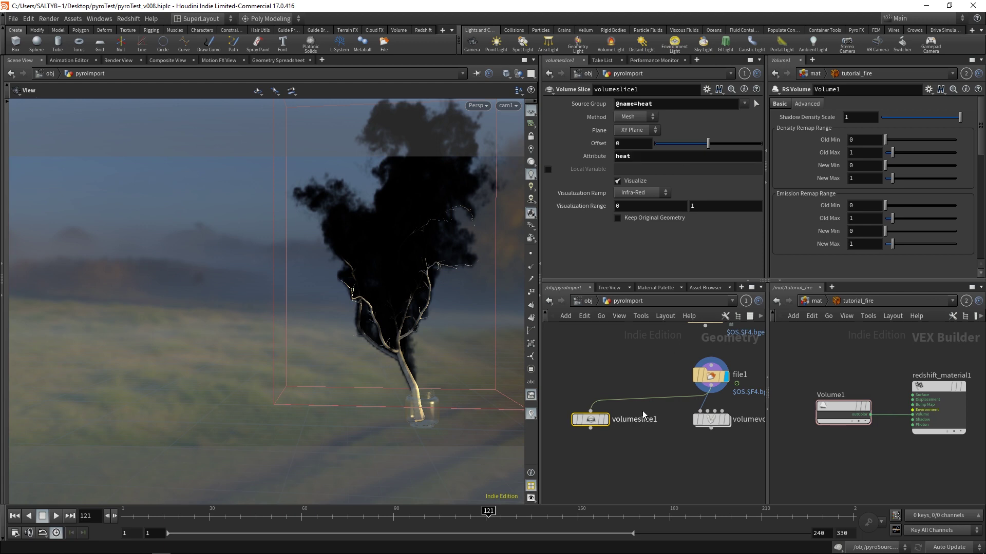
left_click(605, 419)
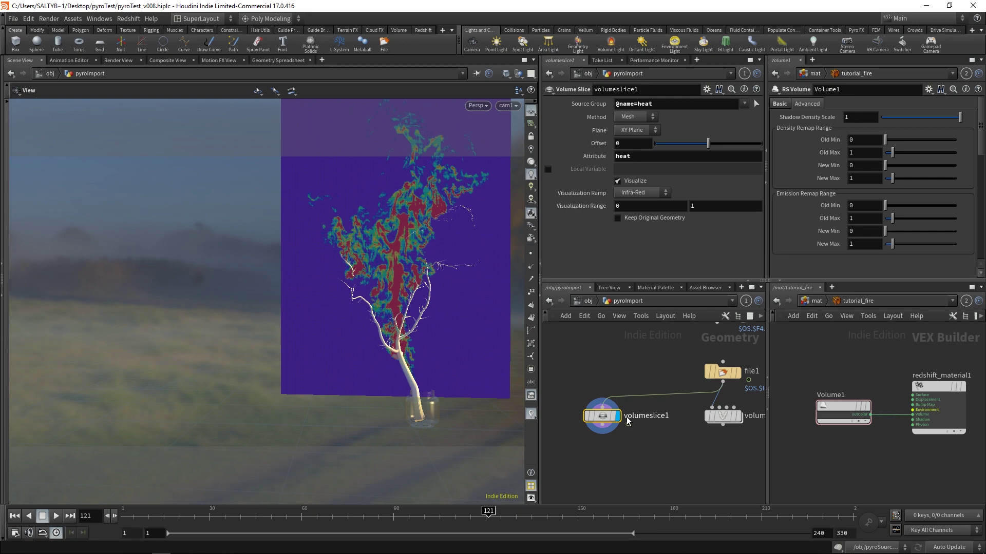
Examine how heat is distributed across the volume slice, both up close and over the whole flame
scroll(363, 280, "up", 15)
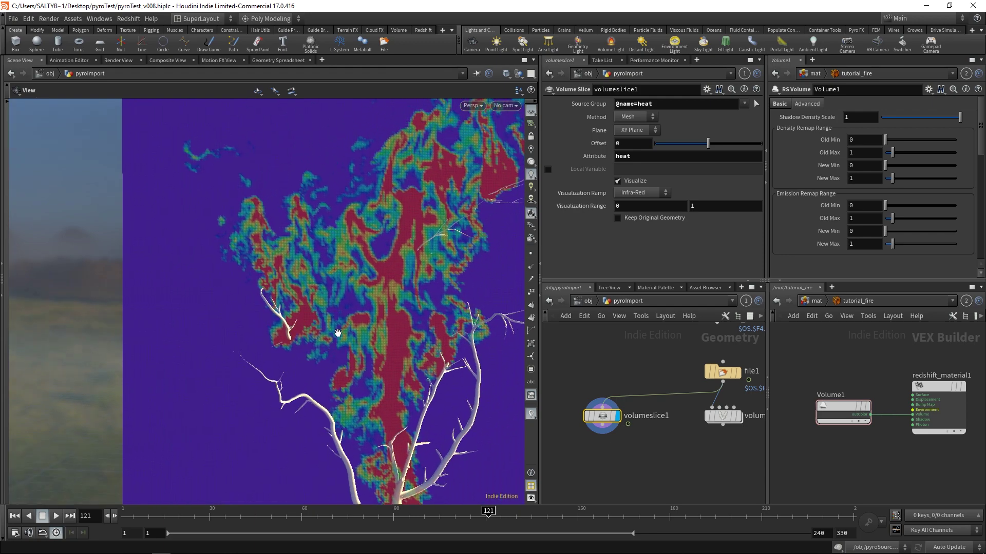
middle_click_drag(336, 292, 320, 315)
scroll(316, 329, "down", 8)
left_click_drag(315, 332, 214, 337)
left_click_drag(296, 339, 377, 334)
scroll(299, 325, "up", 12)
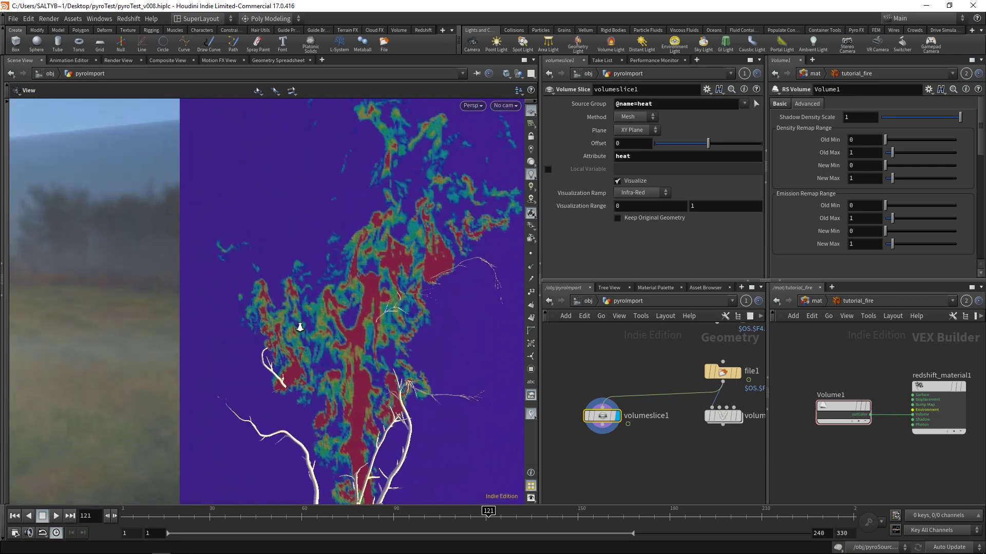
middle_click_drag(459, 386, 382, 279)
scroll(381, 279, "up", 5)
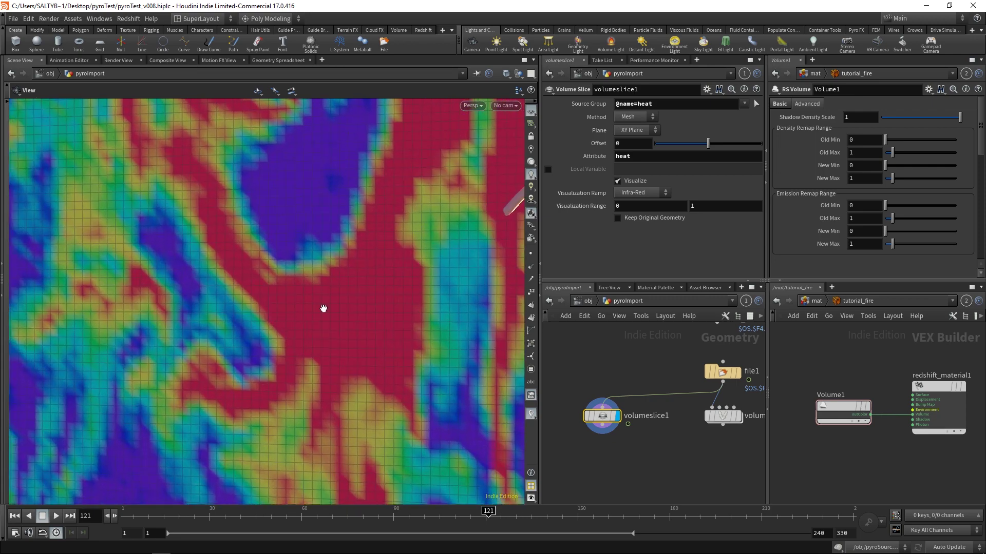
scroll(315, 321, "up", 5)
scroll(326, 333, "down", 3)
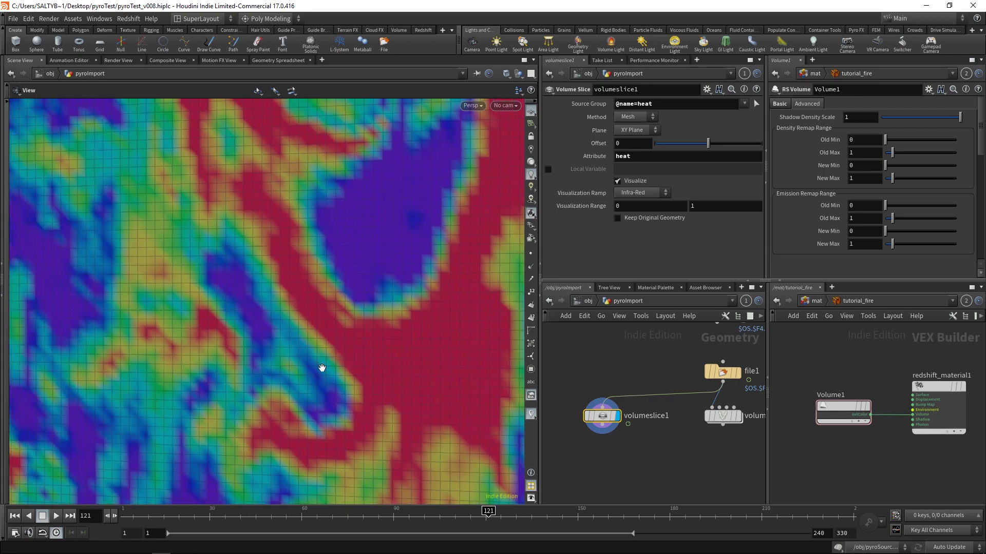
scroll(360, 323, "down", 2)
scroll(386, 314, "down", 8)
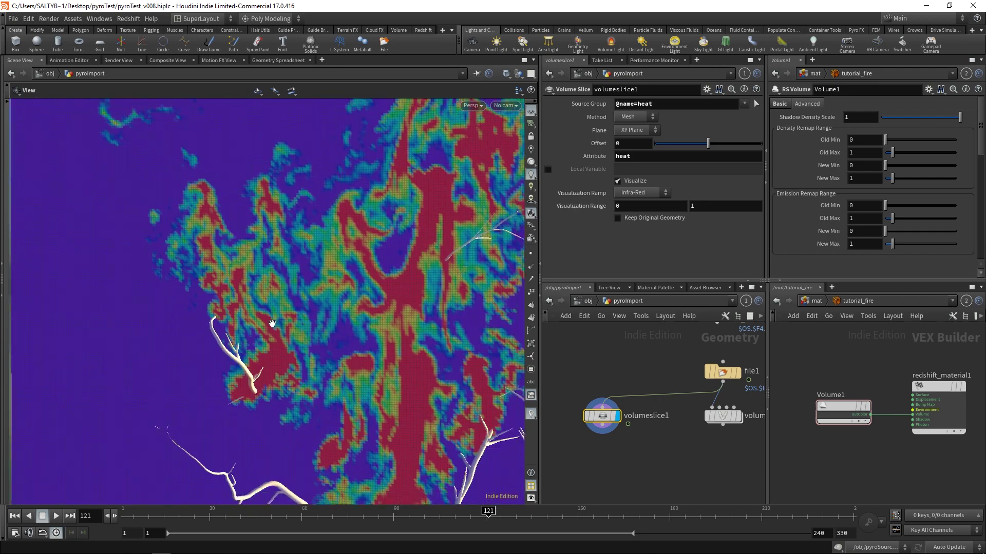
Inspect the slice's heat values in the geometry spreadsheet, sorted from highest and from lowest
left_click(282, 60)
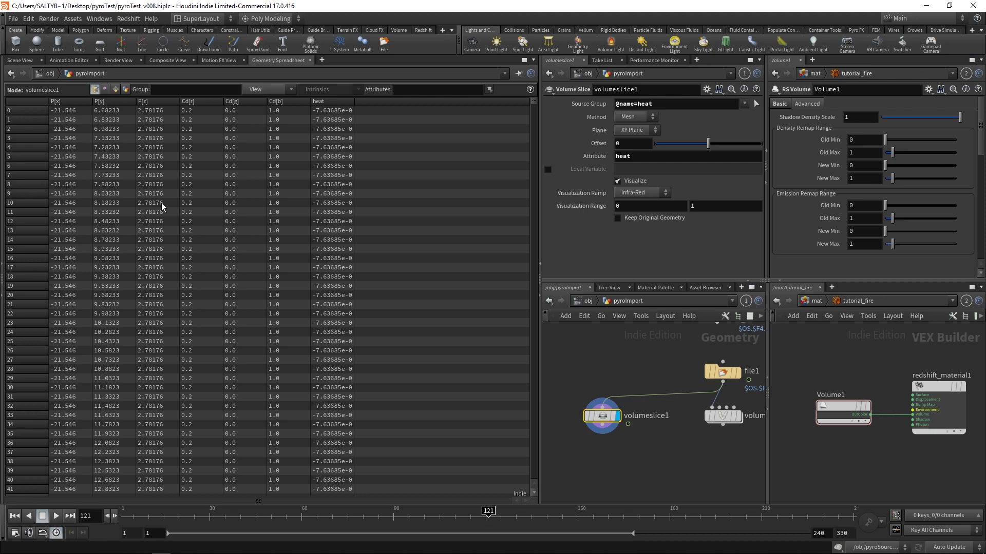
left_click(330, 103)
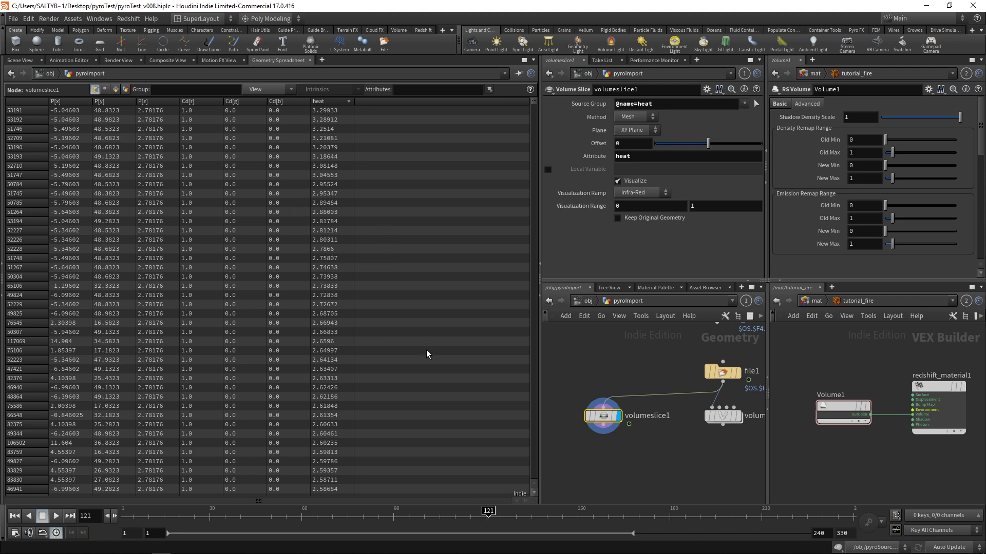
left_click(332, 101)
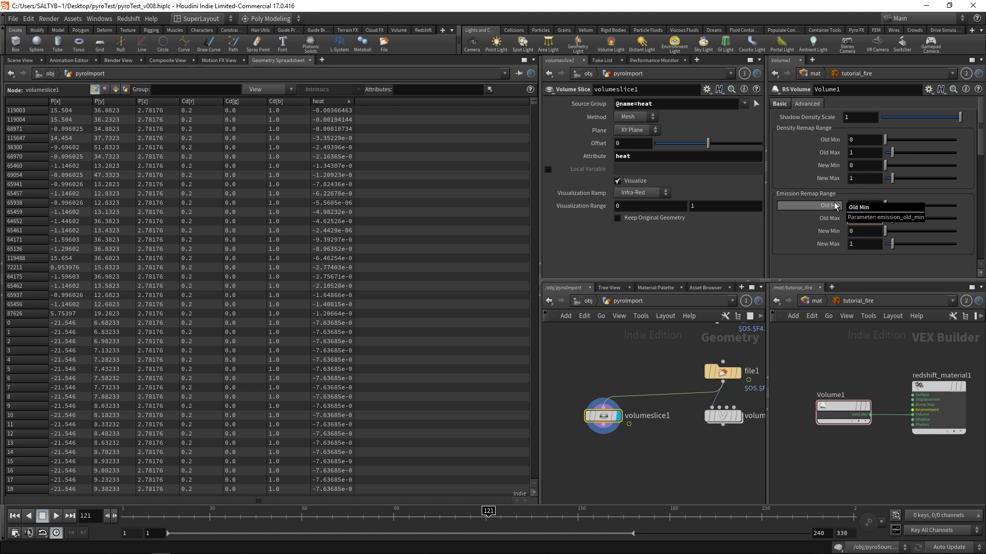
Set Old Max of the Volume1 shader's Emission Remap Range to 3.5 and restart the IPR render with file1 displayed
key("Return")
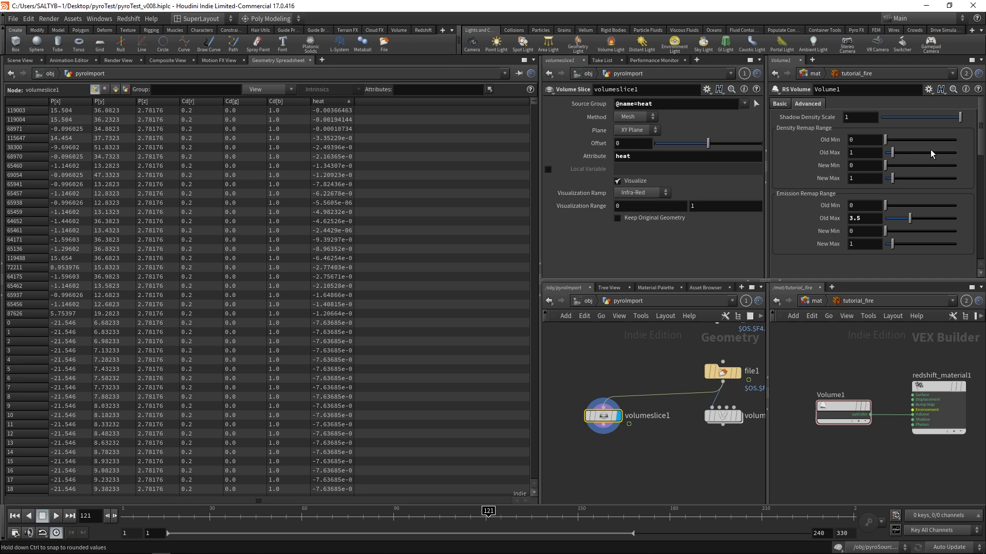
left_click(341, 103)
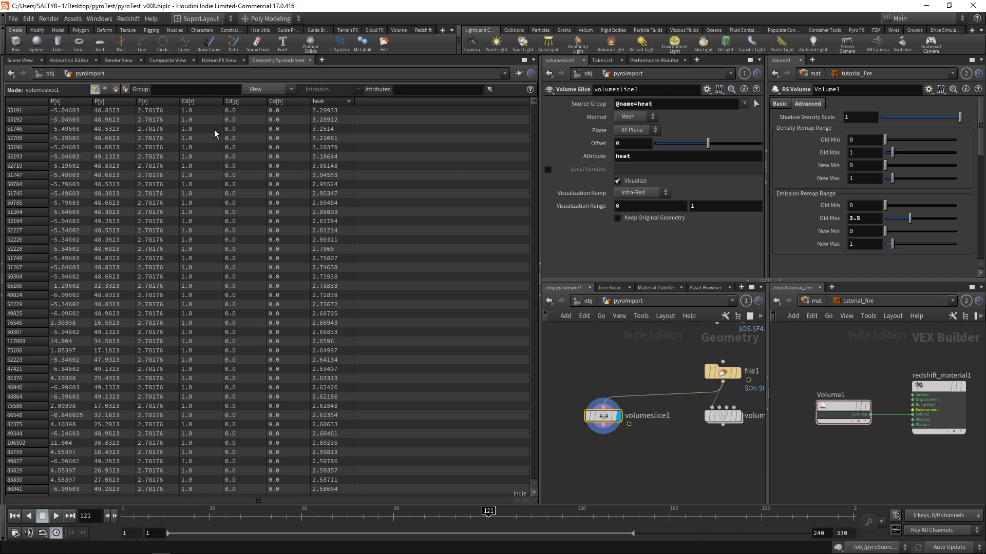
left_click(112, 61)
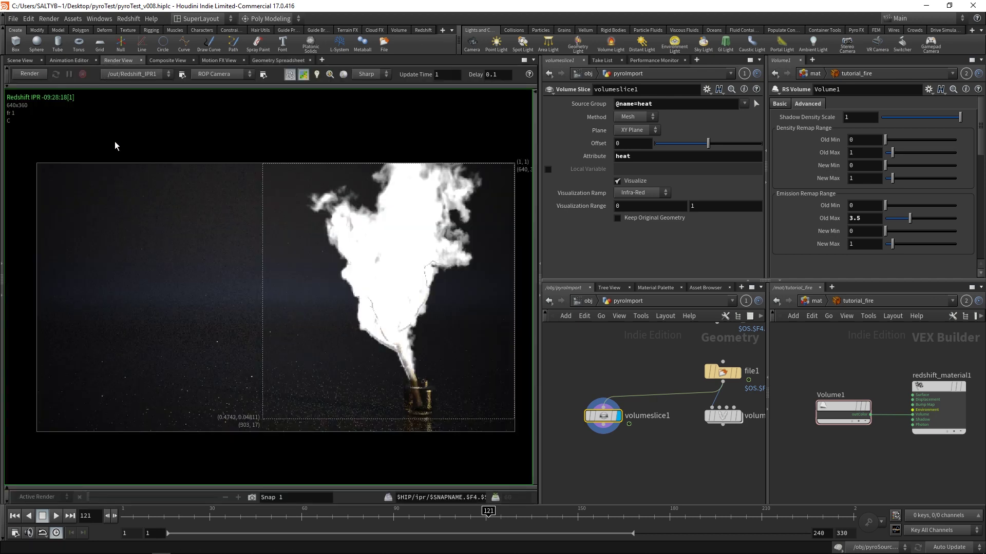
left_click(38, 73)
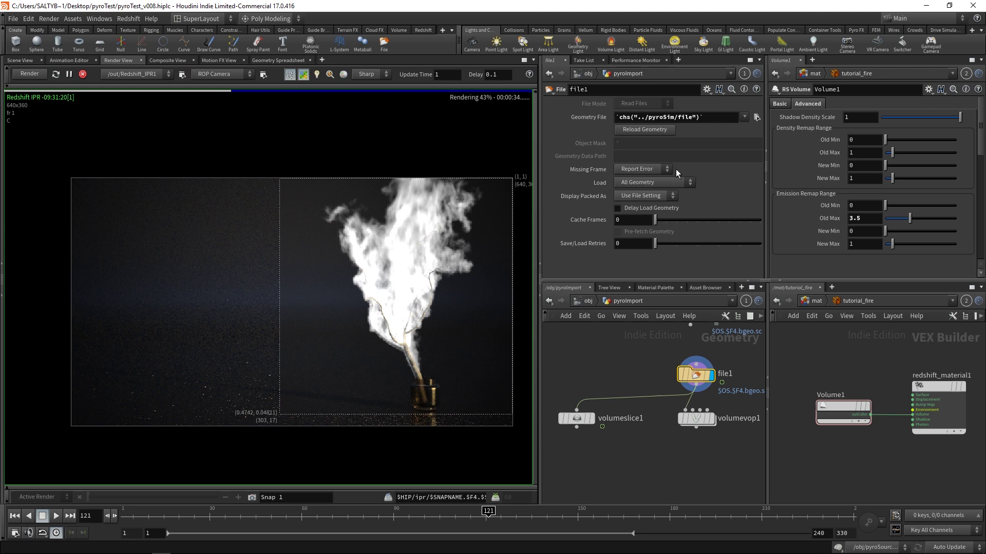
Move the Emission Remap Ramp's white point slightly inward, and try shifting the black point inward before returning it to position 0
left_click(777, 103)
left_click_drag(977, 126, 958, 222)
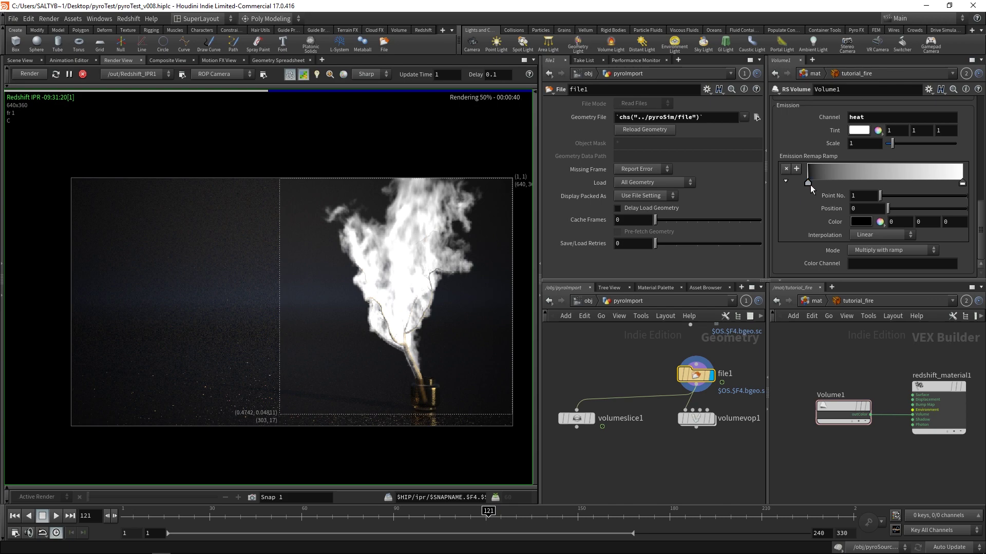
left_click_drag(809, 183, 824, 183)
mouse_move(963, 183)
left_mouse_down()
mouse_move(923, 182)
mouse_move(949, 183)
left_mouse_up()
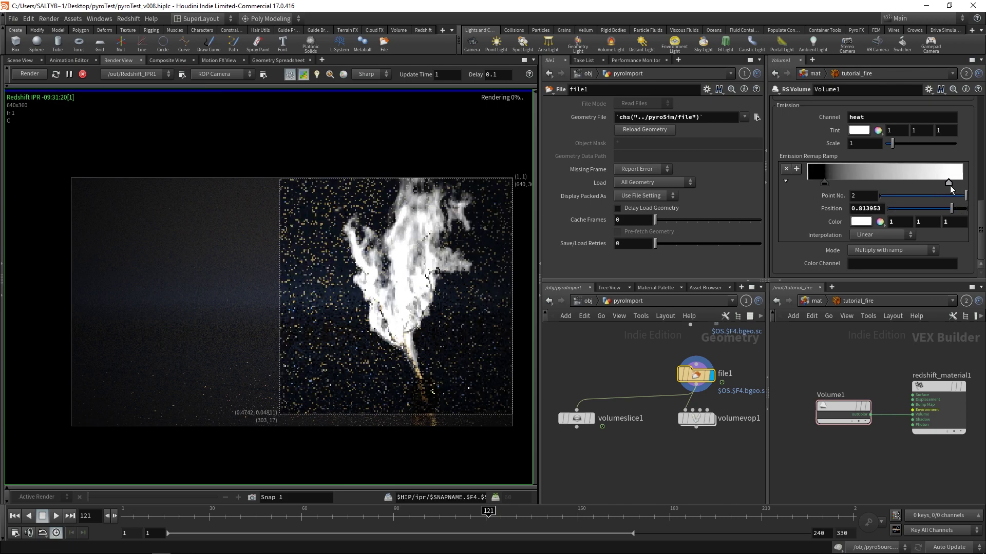
left_click_drag(823, 184, 807, 184)
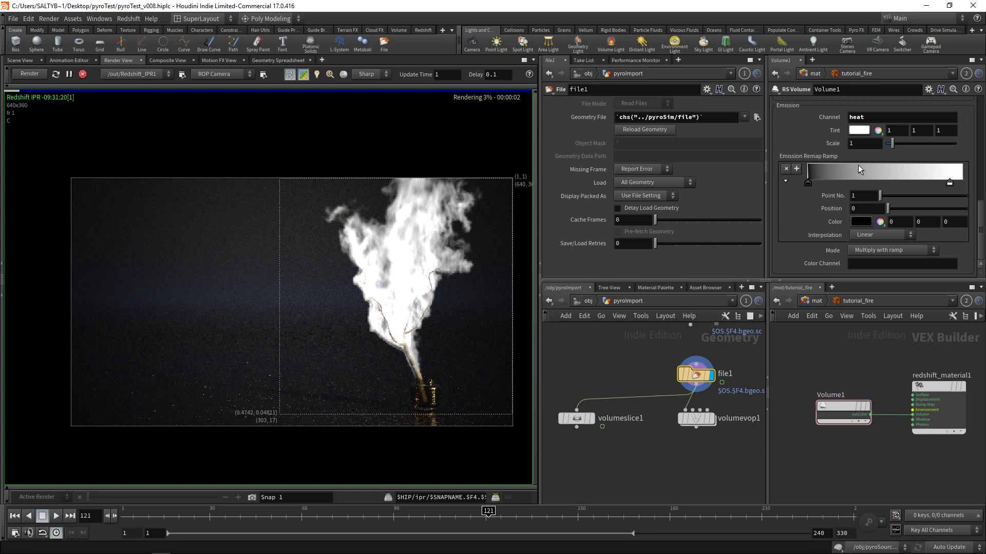
left_click_drag(807, 183, 771, 190)
Display the volumeslice1 heat slice in the scene viewport alongside the Volume1 shader's Emission settings
left_click_drag(981, 227, 981, 185)
scroll(981, 185, "up", 4)
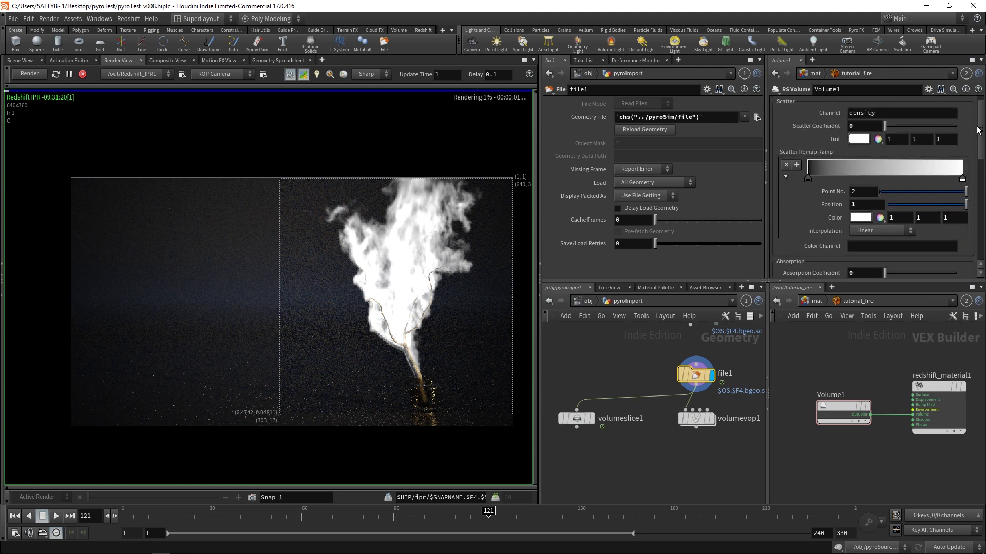
left_click(20, 61)
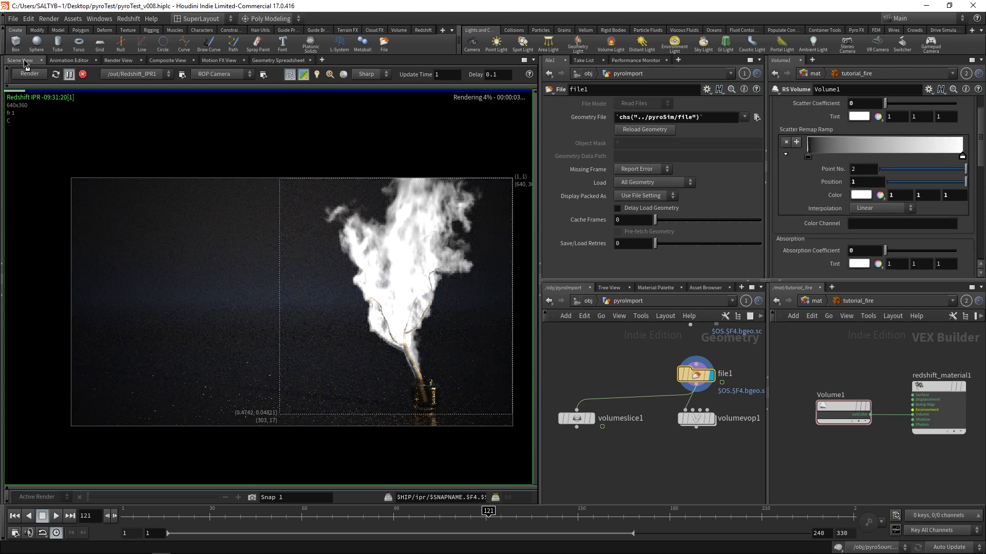
middle_click_drag(620, 430, 635, 402)
left_click(606, 393)
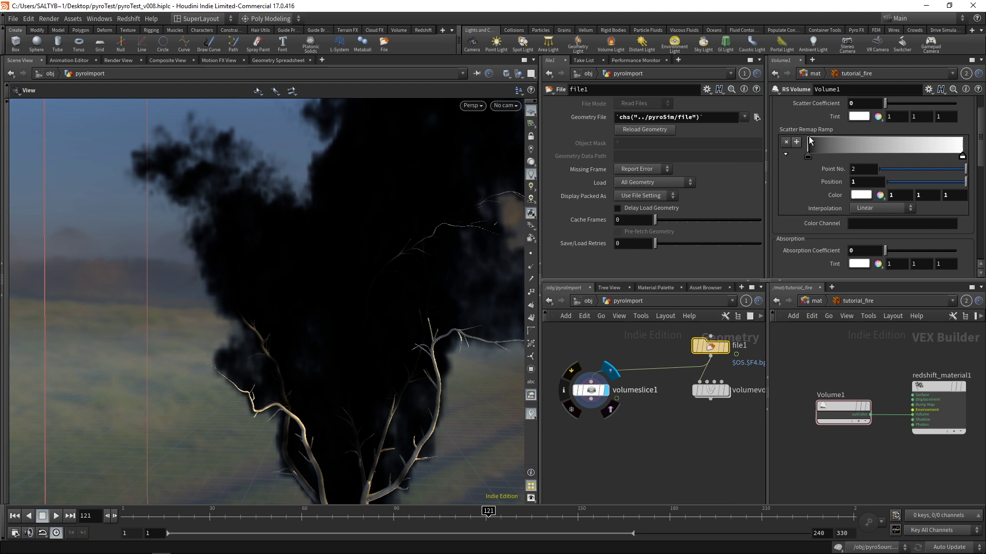
scroll(947, 214, "down", 5)
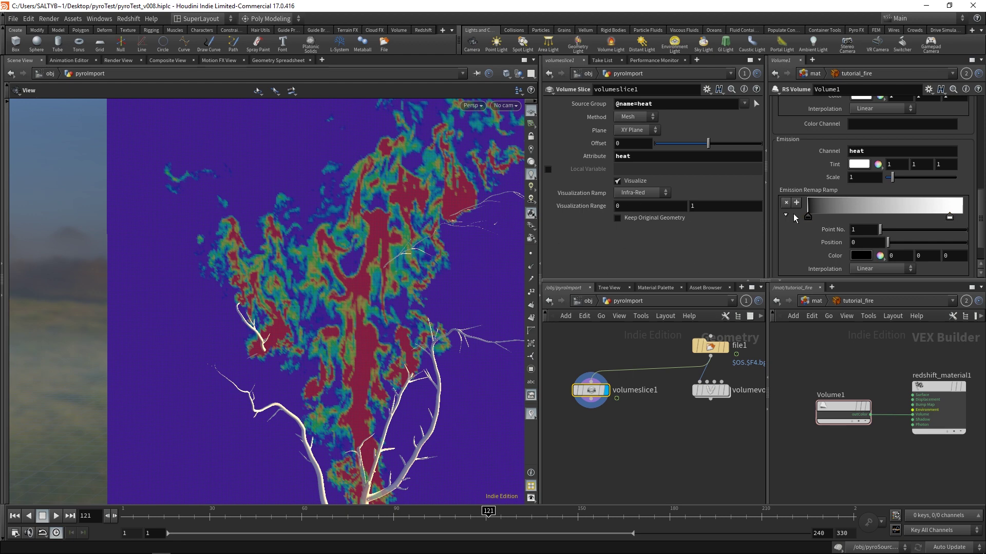
Examine the candle flame reference photo maxresdefault.jpg from the Desktop folder, and return to Houdini
mouse_move(69, 530)
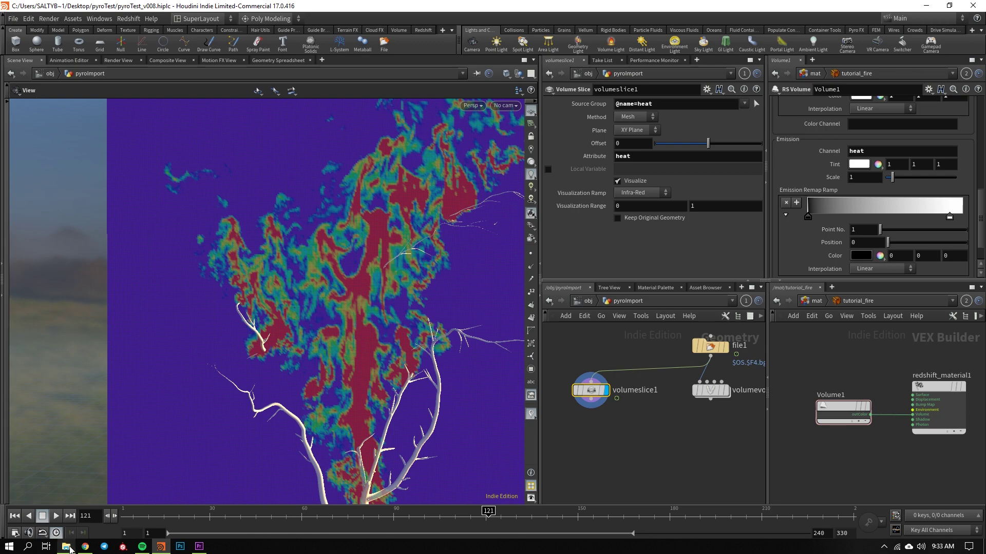
left_click(68, 548)
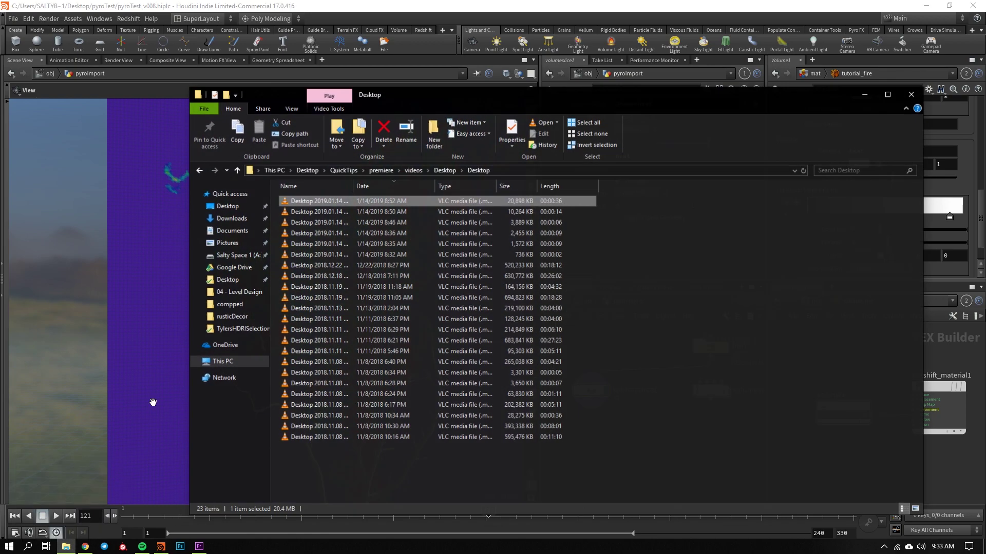
left_click(228, 204)
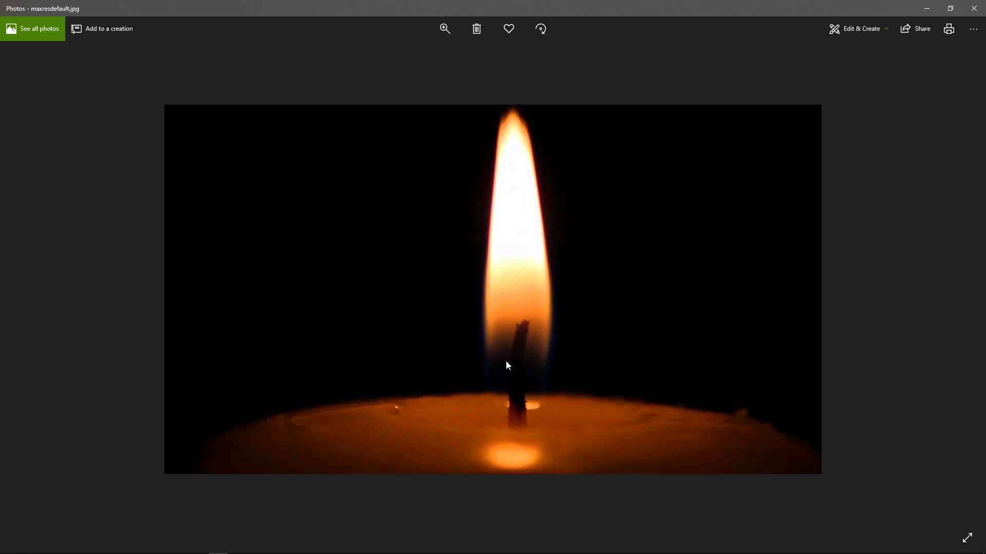
left_click(926, 8)
left_click(867, 98)
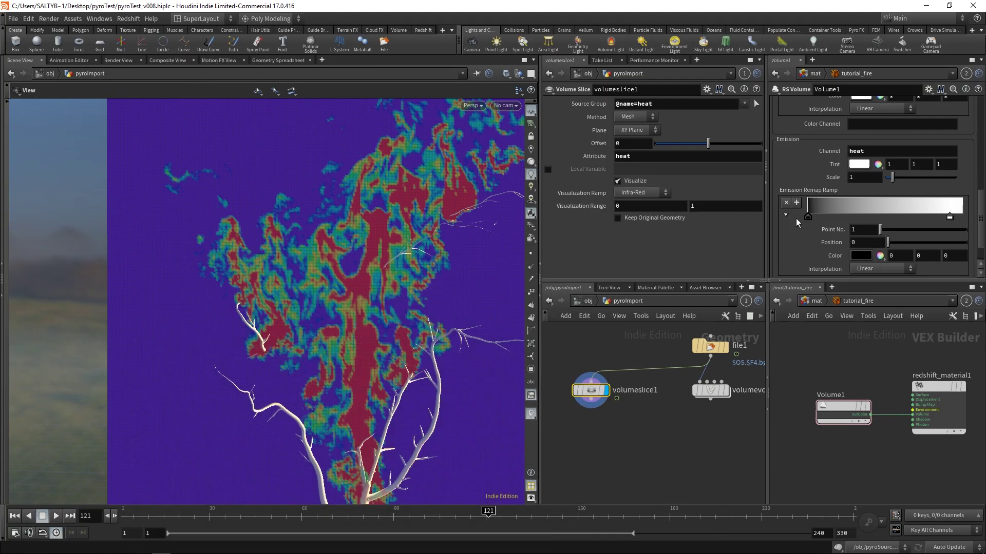
Reshape the Emission Remap Ramp to black near both ends with a white peak at about position 0.5
left_click_drag(809, 219, 832, 218)
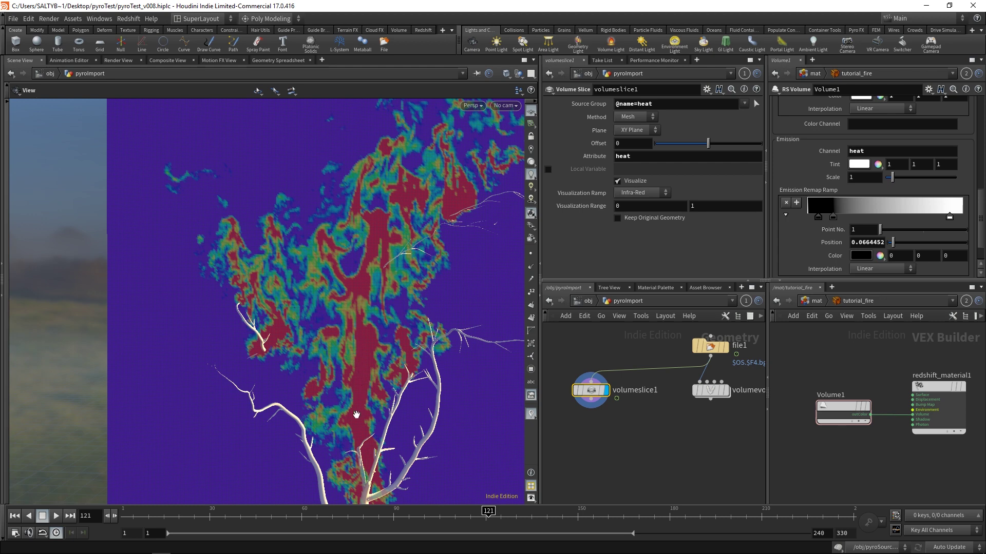
left_click_drag(949, 217, 922, 213)
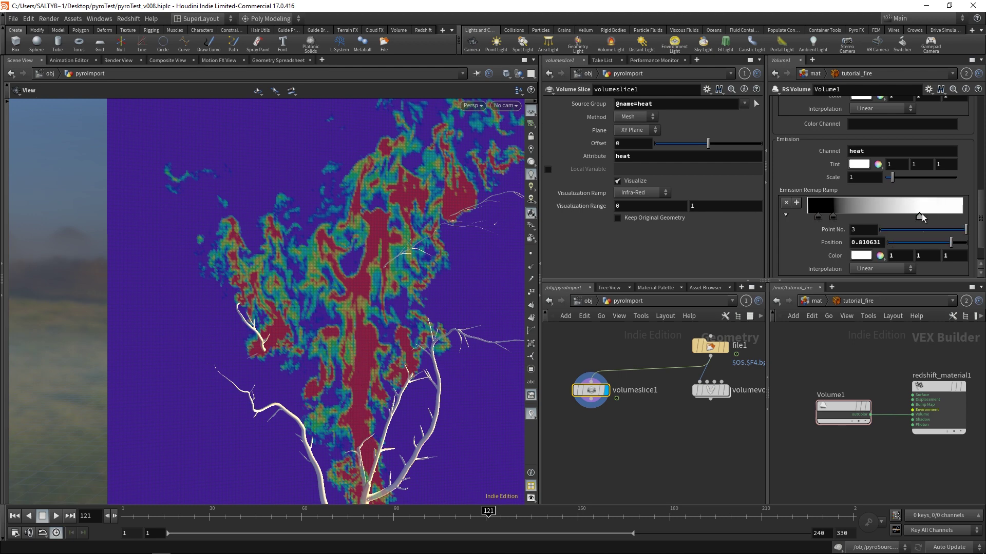
left_click_drag(821, 219, 885, 215)
Examine how brightness and color fall off in the candle flame photo, comparing it with the ramp
mouse_move(102, 550)
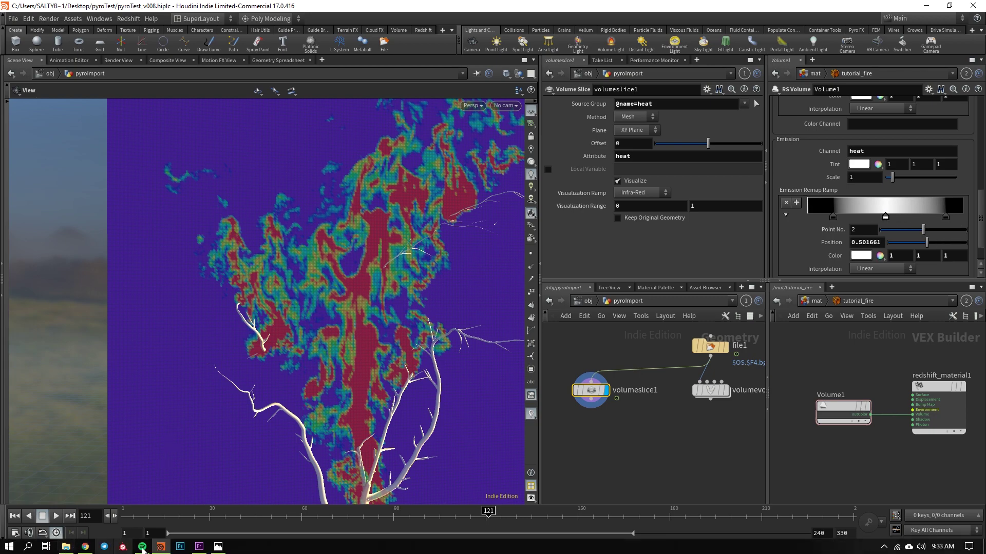
left_click(218, 547)
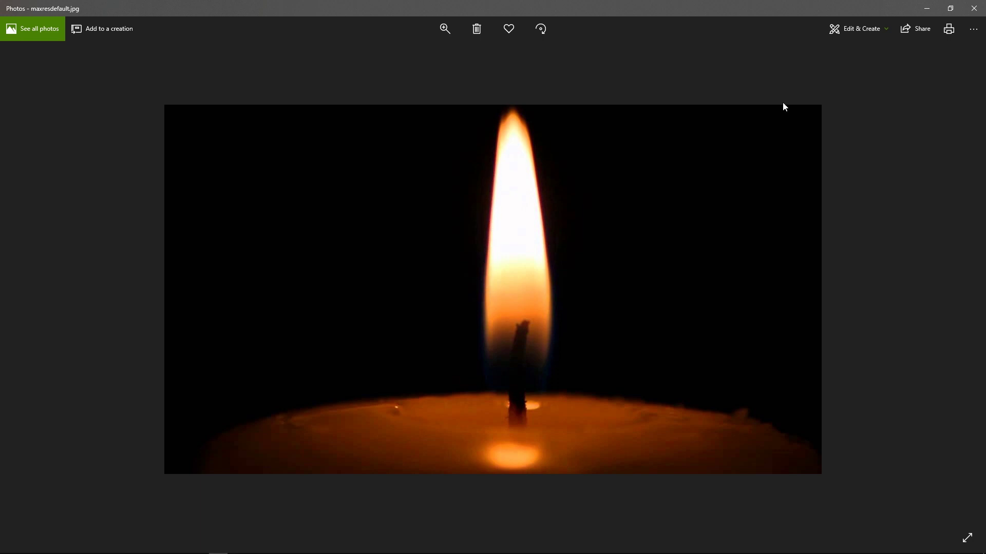
left_click(926, 12)
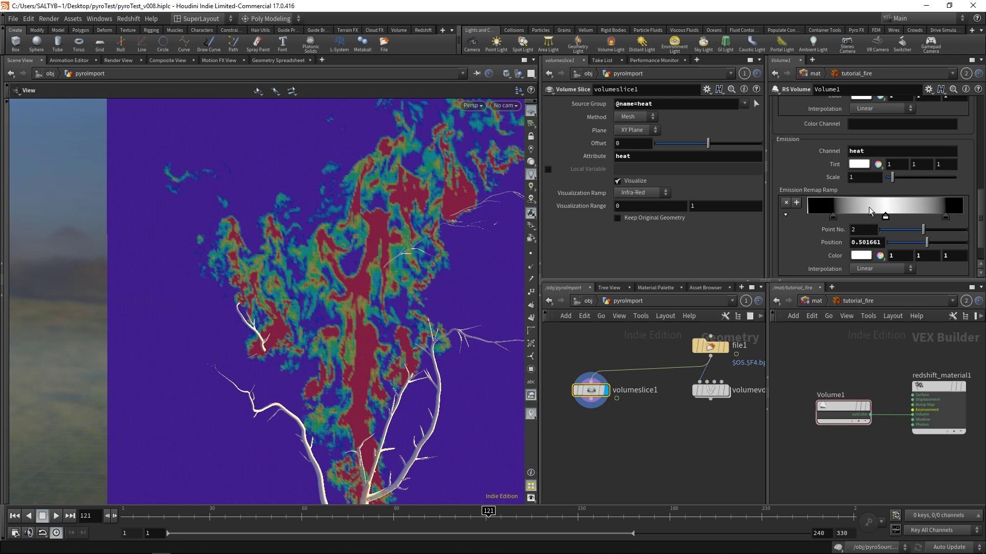
Narrow the Emission Remap Ramp's bright band by moving both black points inward, with the white peak at about 0.445
left_click_drag(876, 207, 833, 257)
left_click_drag(833, 218, 847, 218)
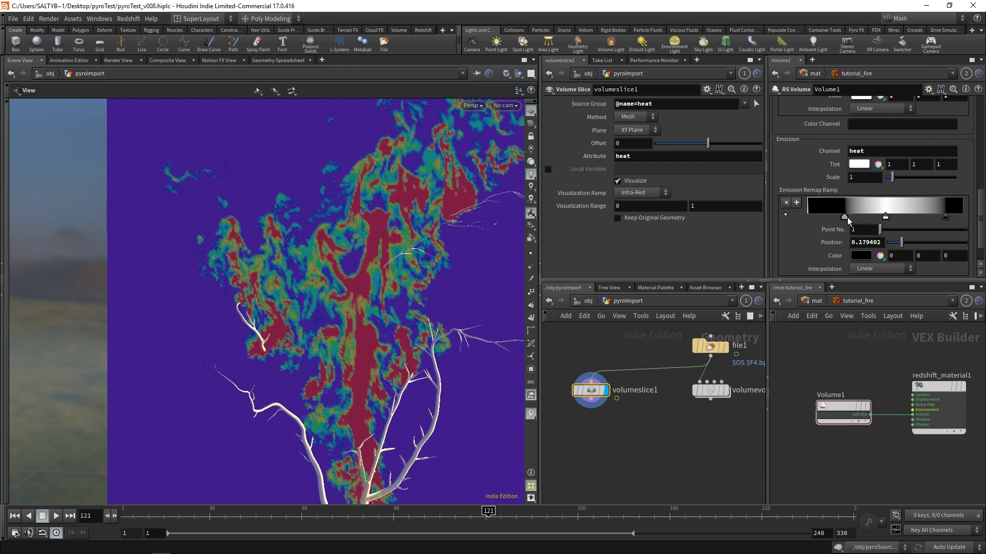
left_click_drag(948, 219, 876, 218)
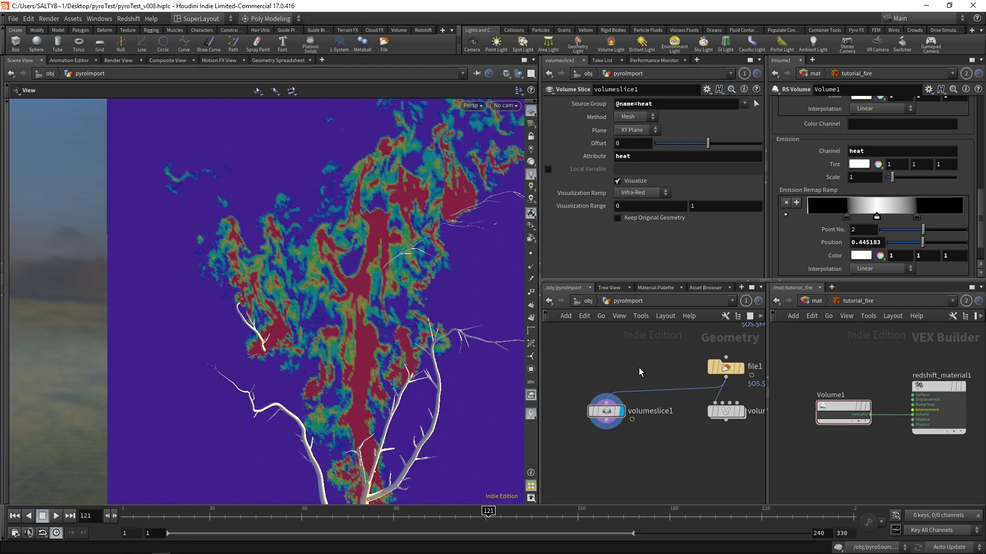
Add a Volume Visualization node to the pyroImport network, between volumeslice1 and file1
key("Tab")
type("volume")
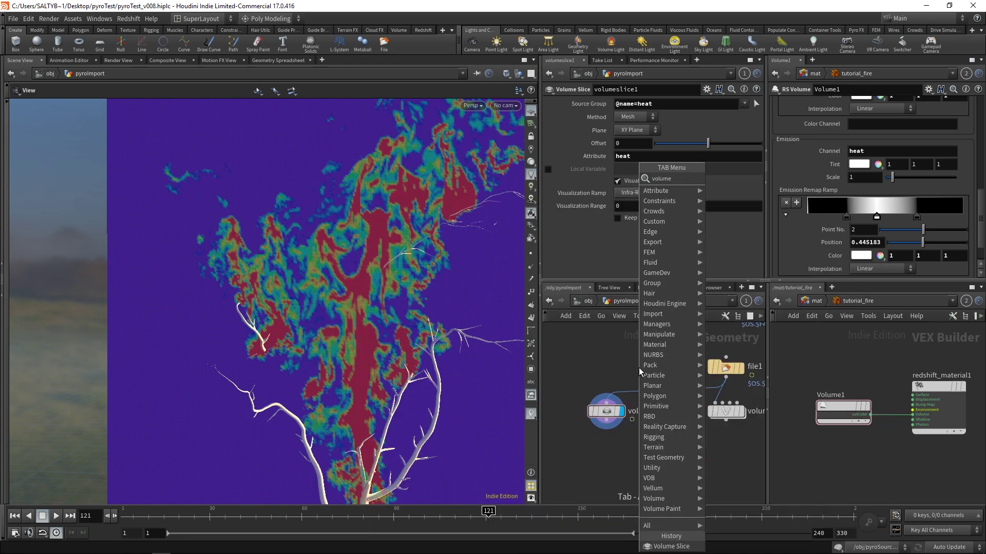
type(" v")
key("Down")
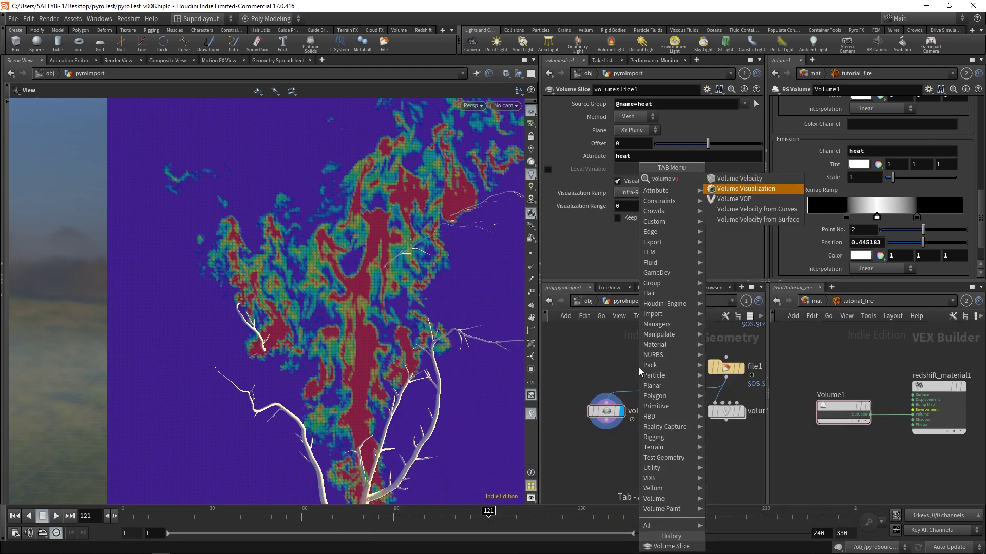
key("Return")
left_click(639, 367)
Apply the Black Body preset to the Volume Visualization node's Emission Color Ramp
left_click(722, 209)
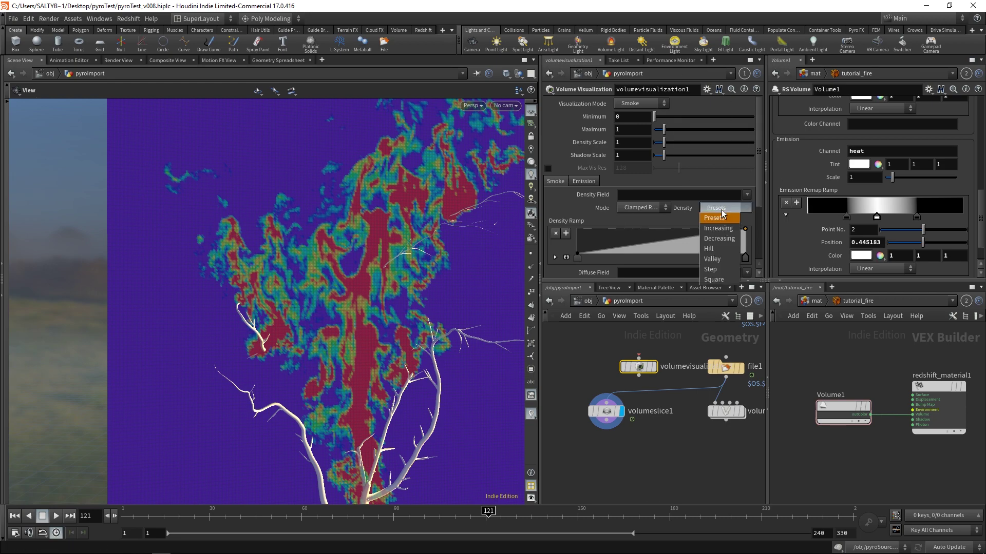
left_click(759, 183)
left_click_drag(759, 185, 756, 232)
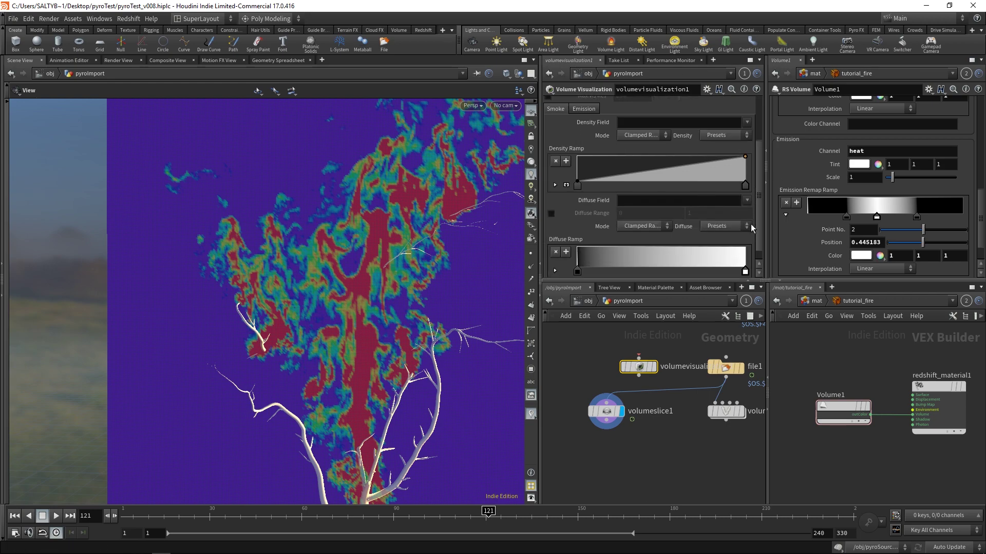
left_click(583, 110)
left_click(729, 242)
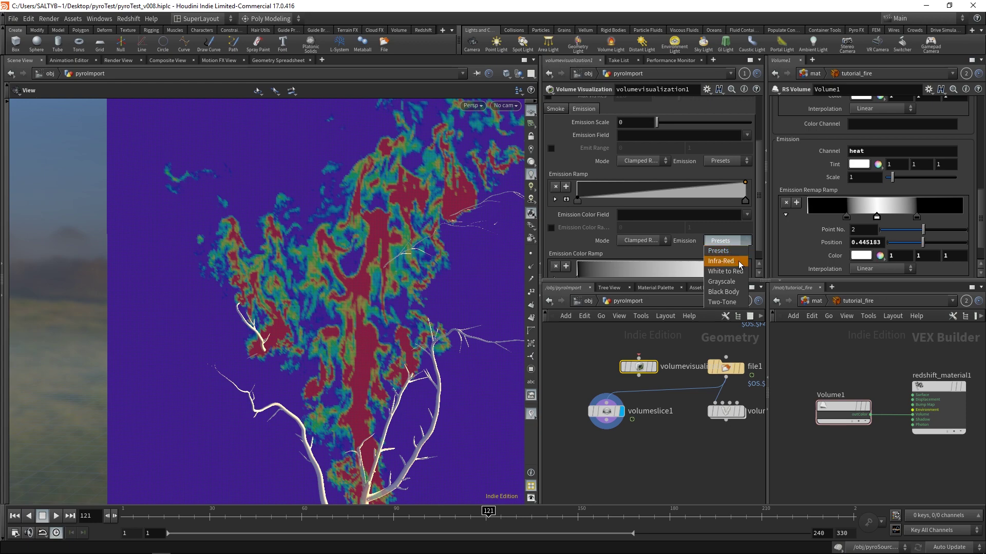
left_click(739, 292)
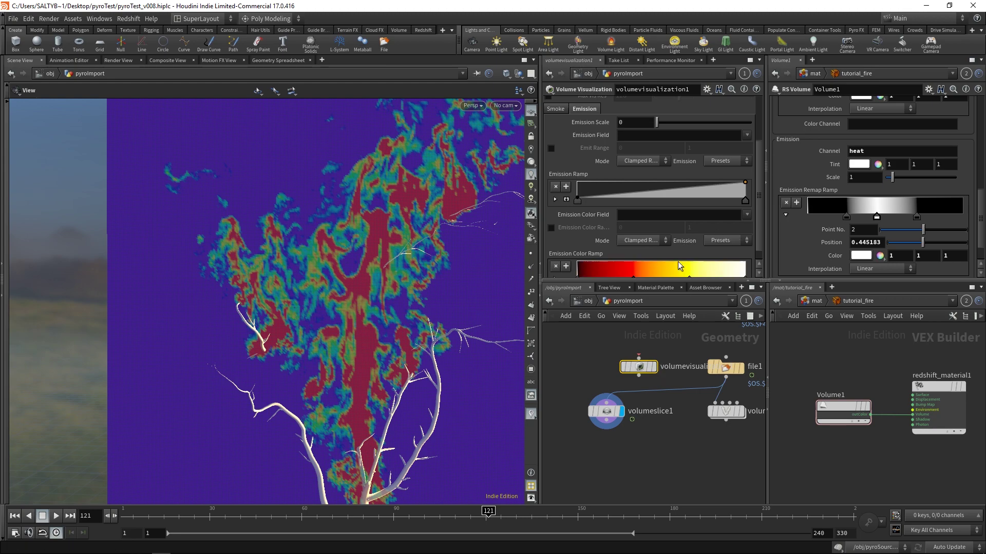
Display the Volume Visualization node and paste its Emission Color Ramp values into Volume1's Emission Remap Ramp
left_click(652, 367)
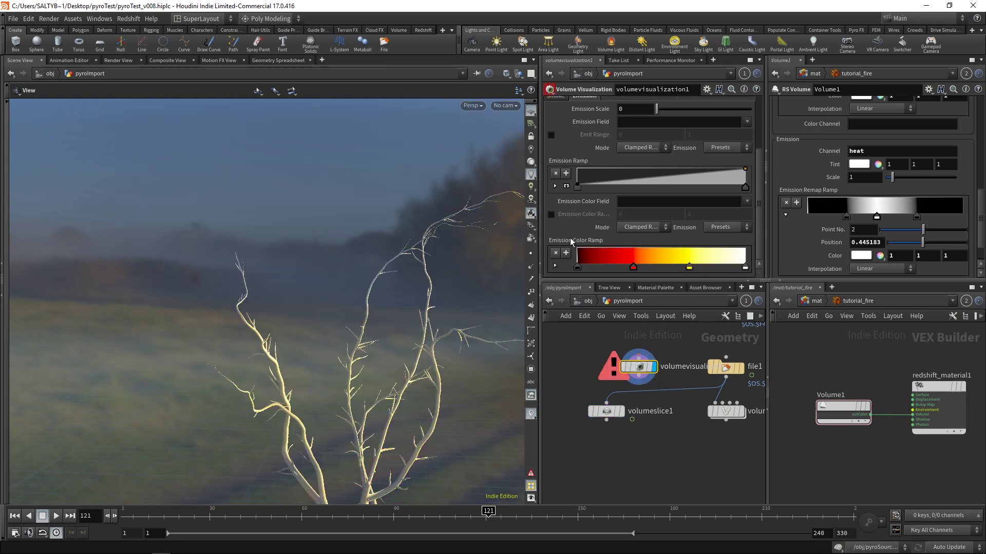
right_click(568, 248)
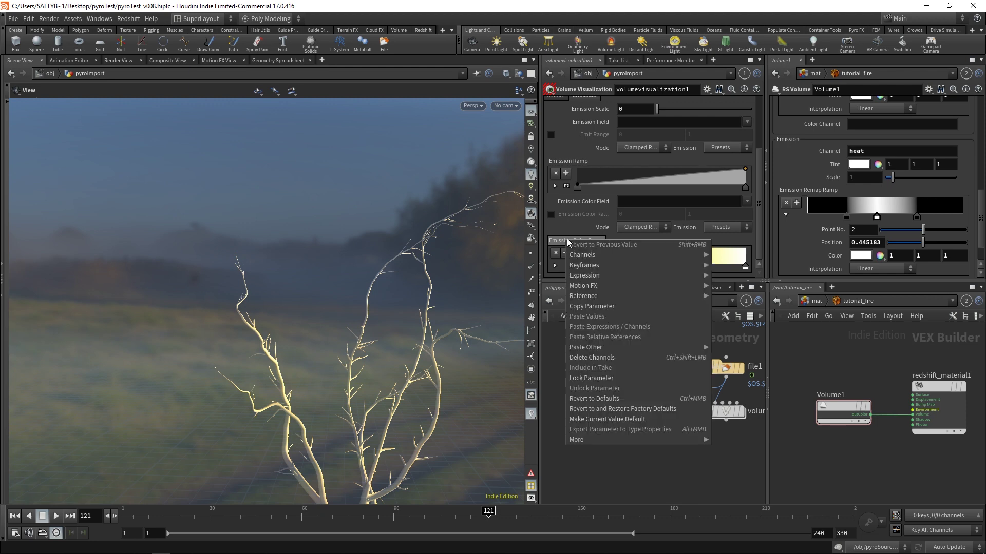
left_click(605, 307)
right_click(804, 191)
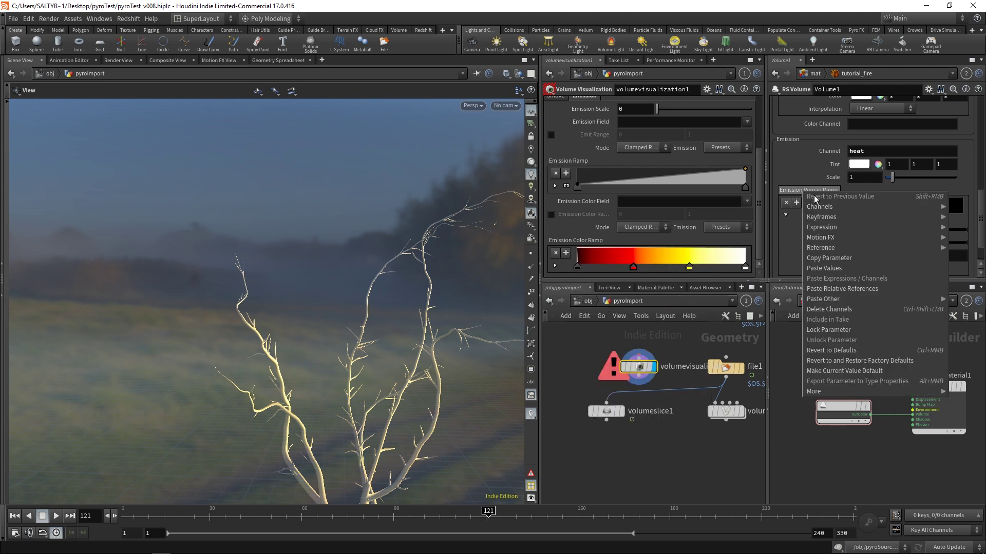
left_click(846, 268)
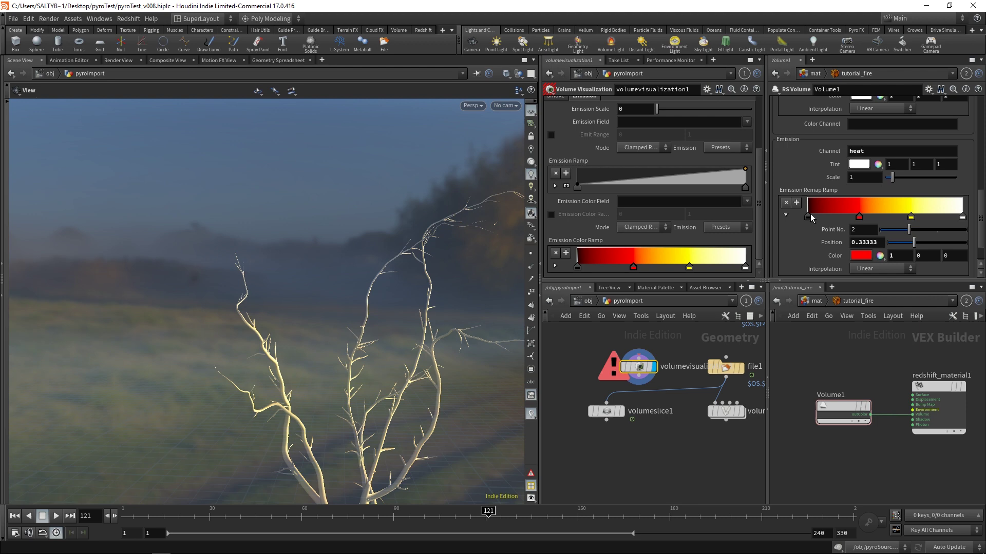
Move the Emission Remap Ramp's starting black to about 0.25, shift yellow and white inward, and add a closing black point at about 0.77
left_click_drag(808, 220, 846, 218)
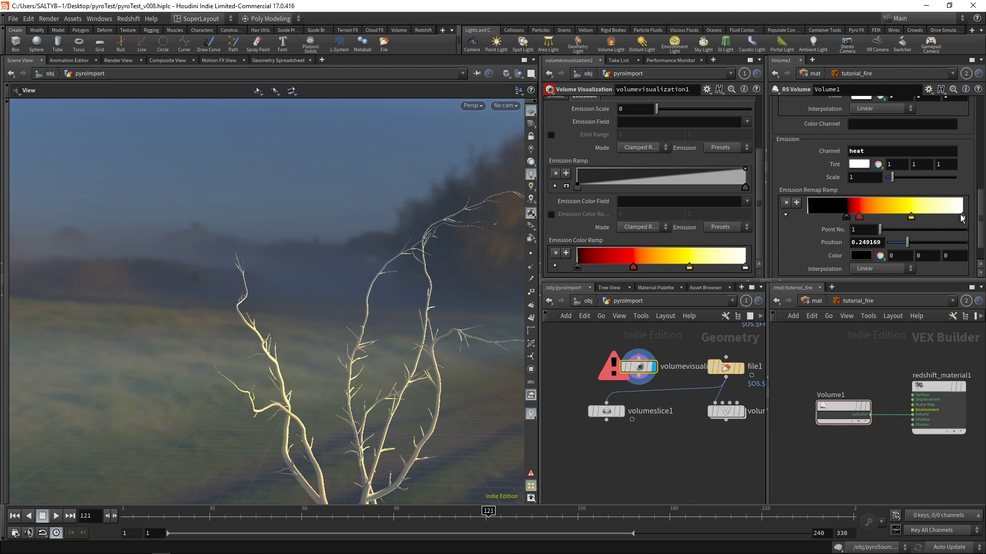
left_click_drag(961, 216, 935, 216)
left_click(814, 212)
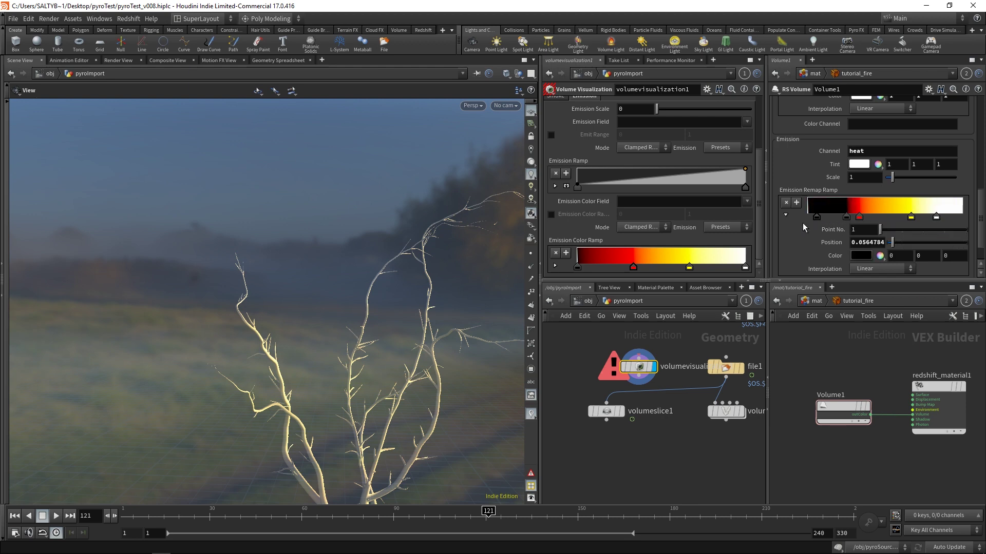
left_click_drag(817, 216, 924, 220)
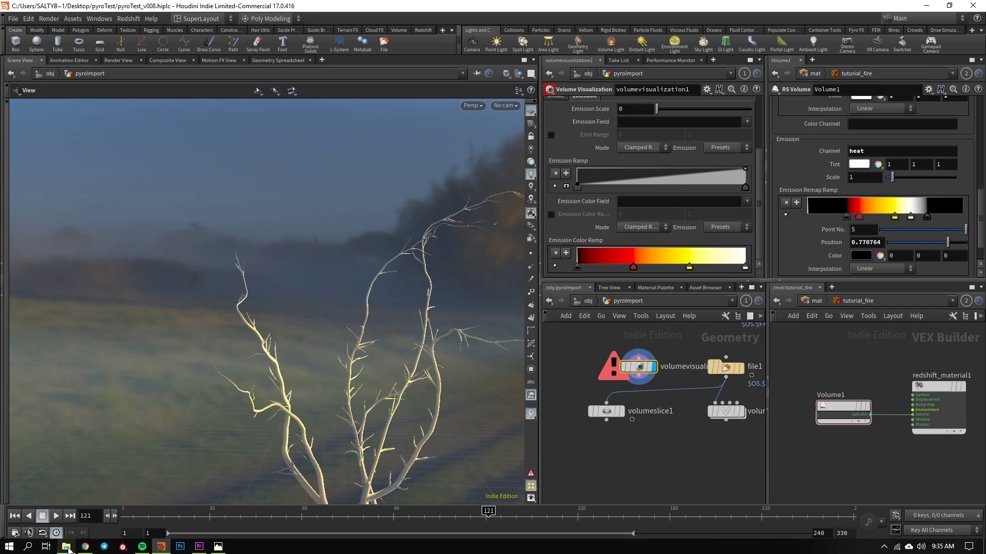
Compare the colors in the burning tree, candle and forest fire reference photos, and return to Houdini
left_click(67, 547)
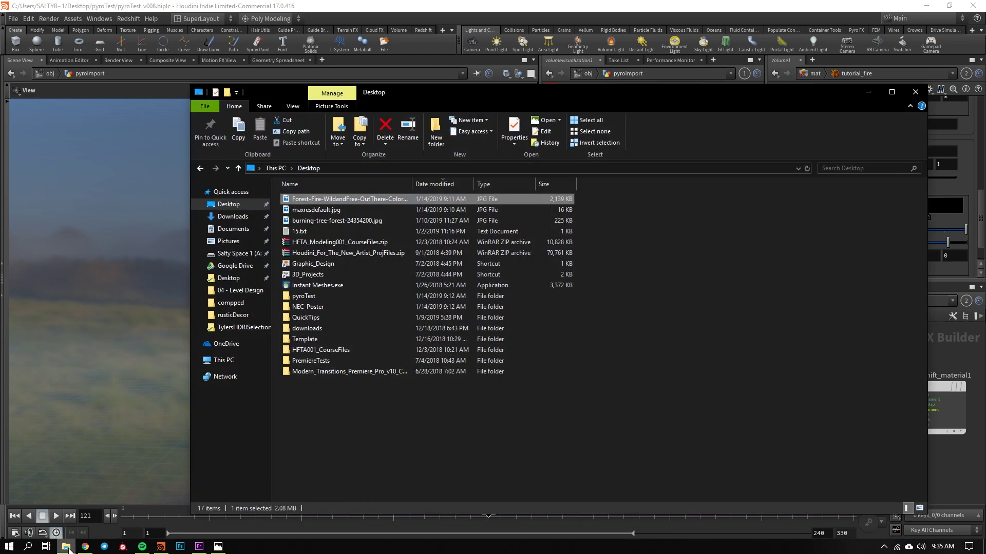
left_click(331, 221)
double_click(331, 220)
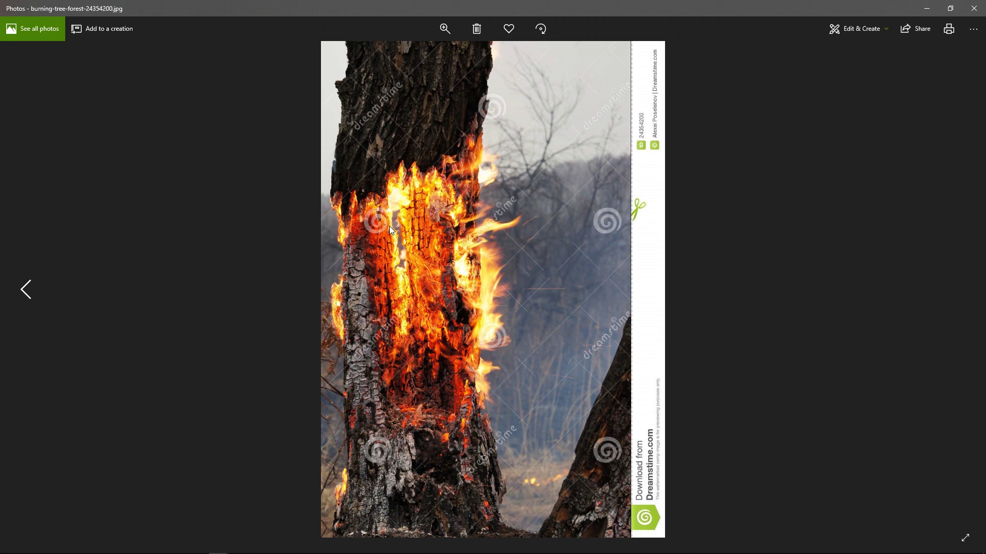
key("Left")
key("Right")
key("Left")
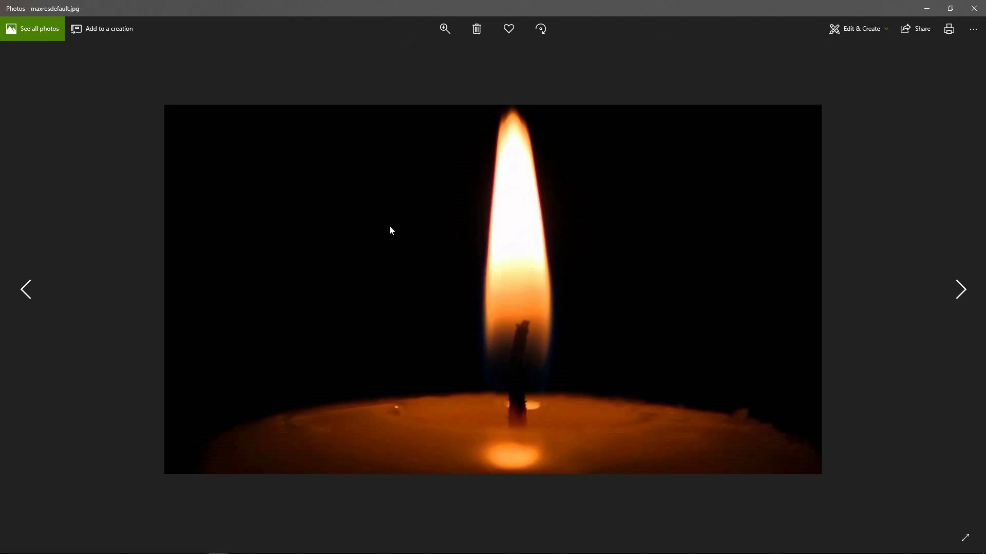
key("Left")
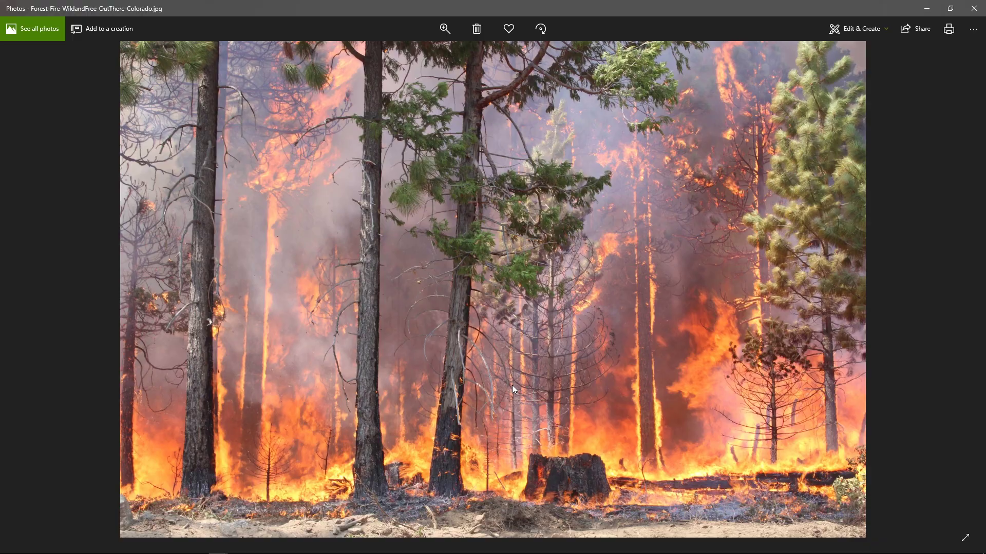
left_click(927, 8)
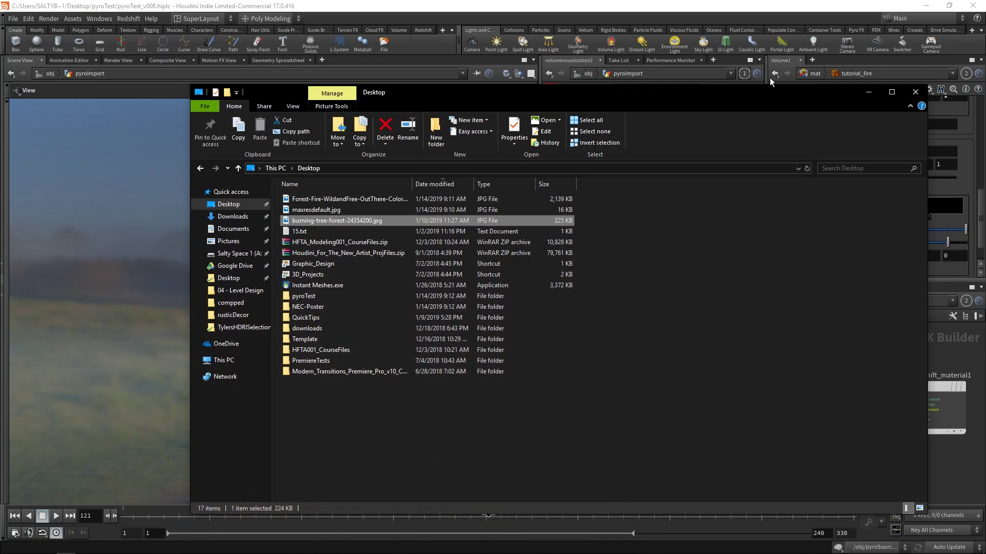
left_click(868, 91)
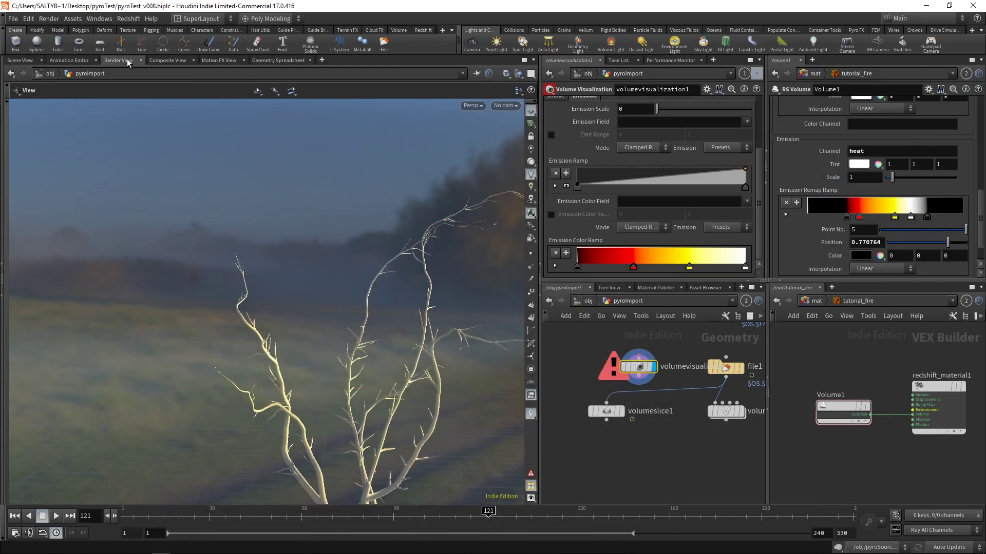
Examine the recolored fire up close in the running Redshift IPR render
left_click(118, 60)
middle_click_drag(308, 232, 234, 241)
scroll(277, 270, "up", 2)
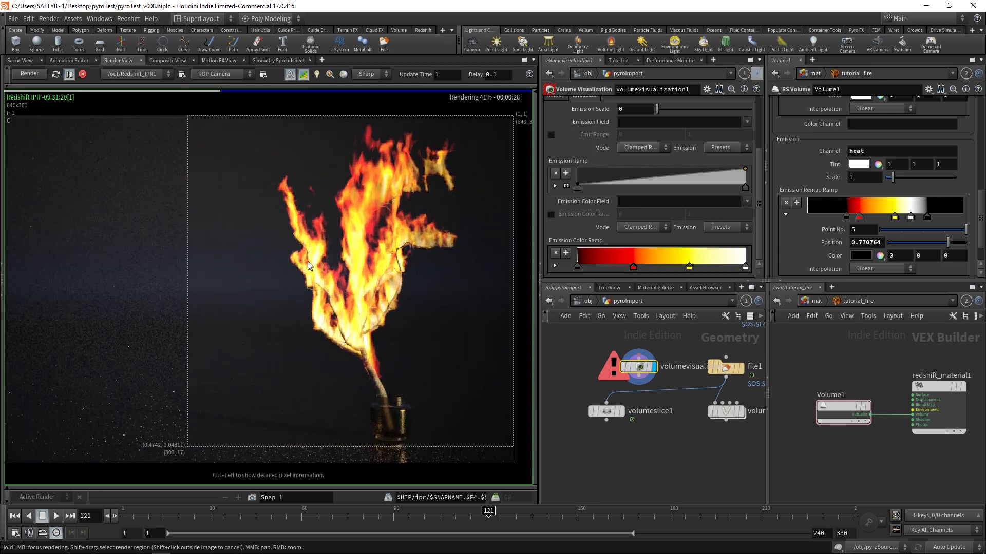
middle_click_drag(324, 261, 289, 252)
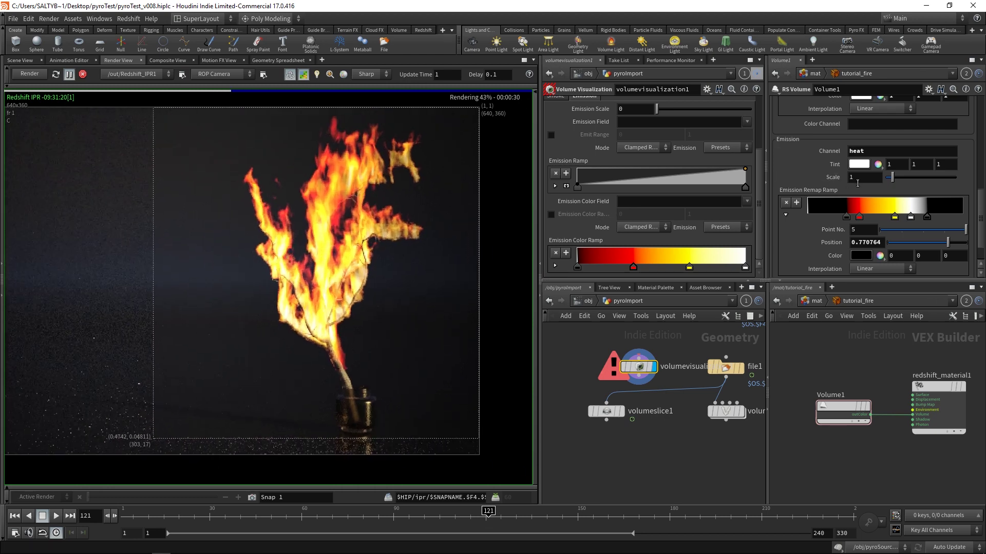
Move the Emission Remap Ramp's opening black point to about 0.286, close to the red point
left_click_drag(846, 216, 852, 217)
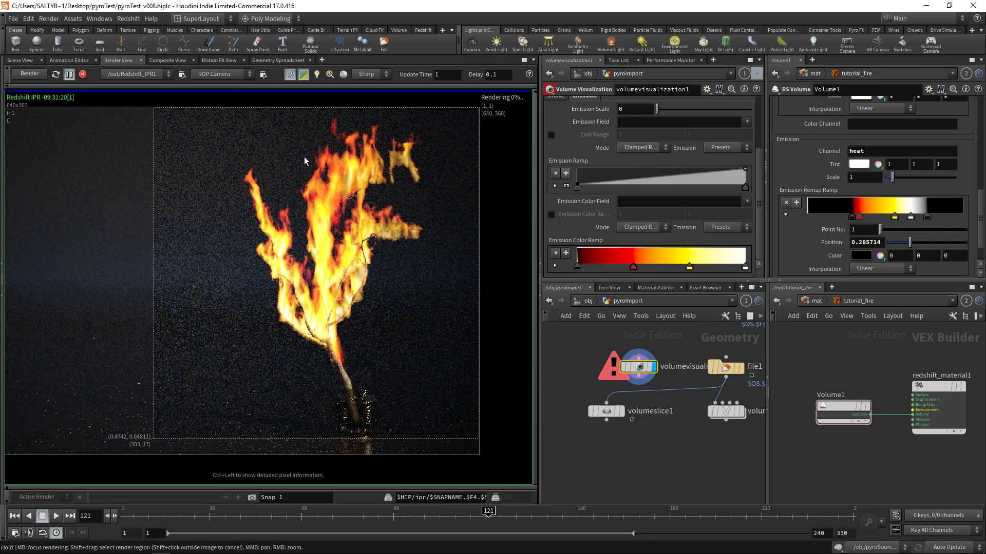
middle_click_drag(329, 235, 341, 280)
scroll(319, 271, "up", 4)
right_click_drag(341, 281, 267, 132)
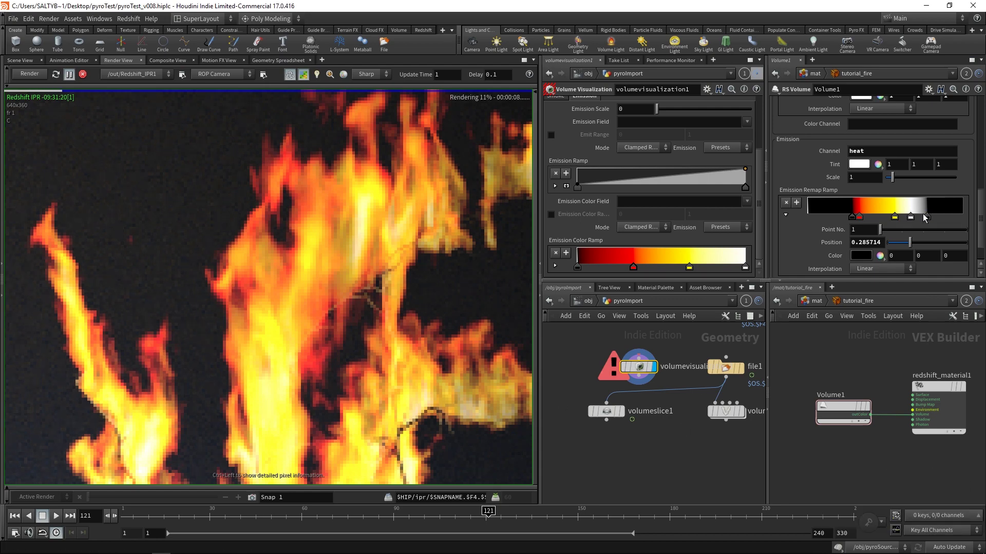
Shift the ramp's yellow point slightly toward red, set white to about 0.66, and pull the closing black point in to about 0.68
left_click_drag(894, 218, 890, 218)
mouse_move(910, 218)
left_mouse_down()
mouse_move(921, 217)
mouse_move(909, 218)
left_mouse_up()
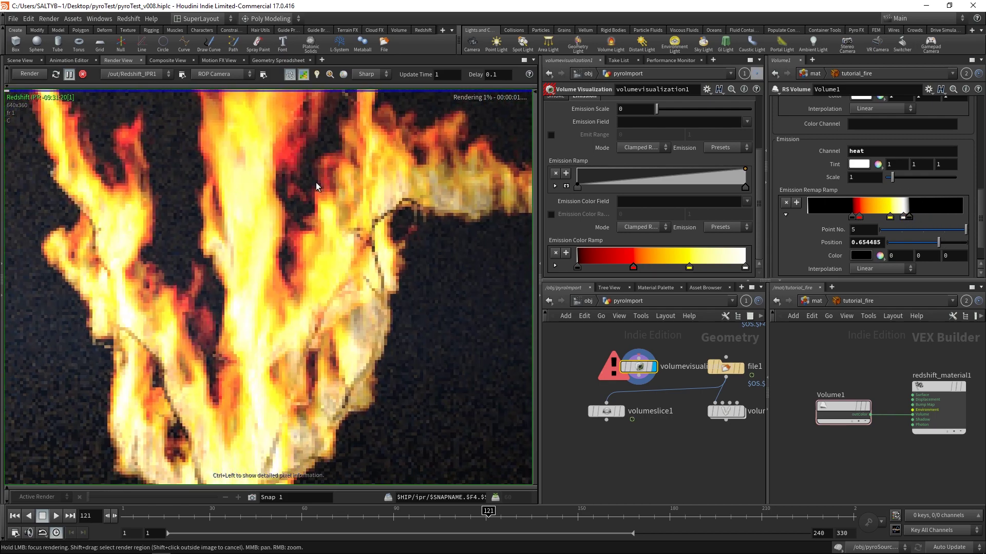
left_click_drag(904, 218, 911, 218)
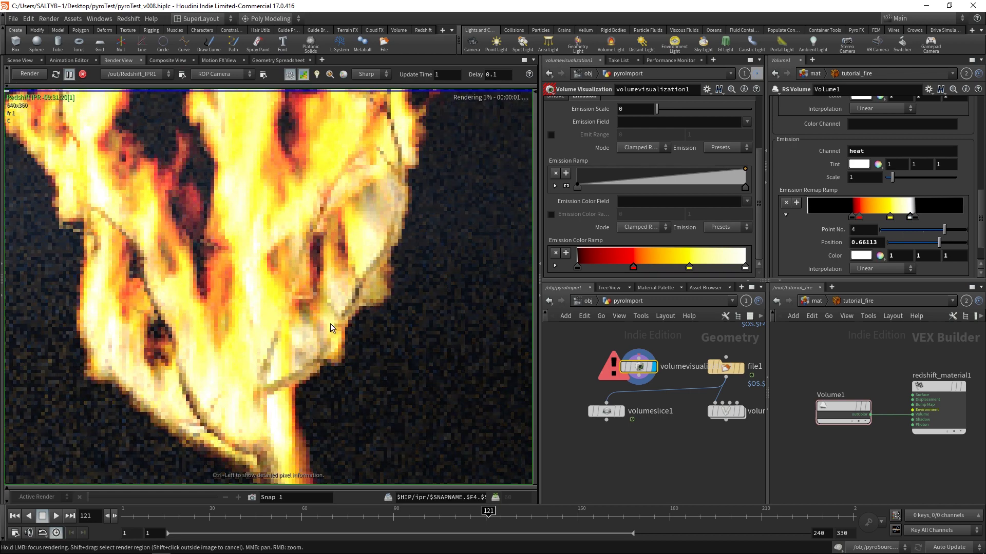
right_click_drag(98, 341, 168, 313)
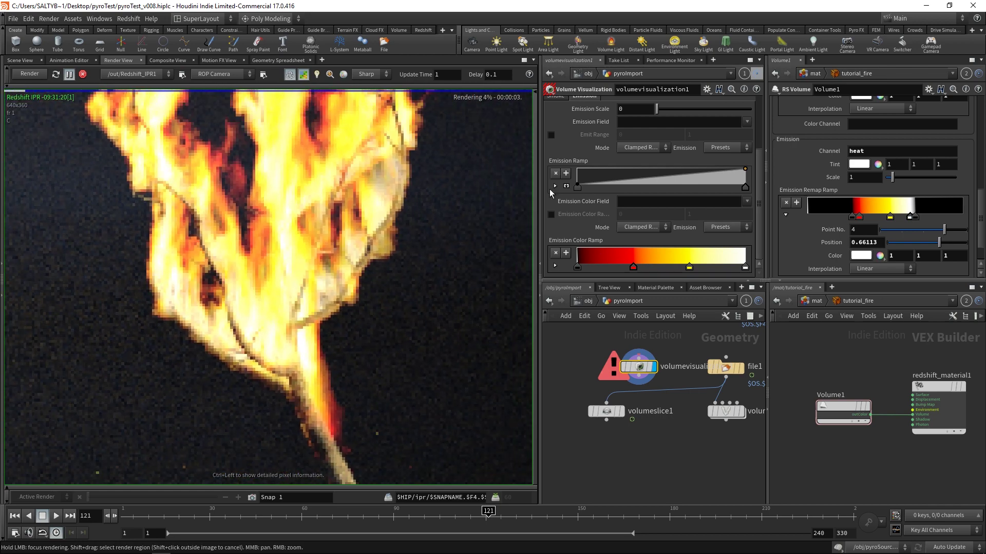
left_click(913, 217)
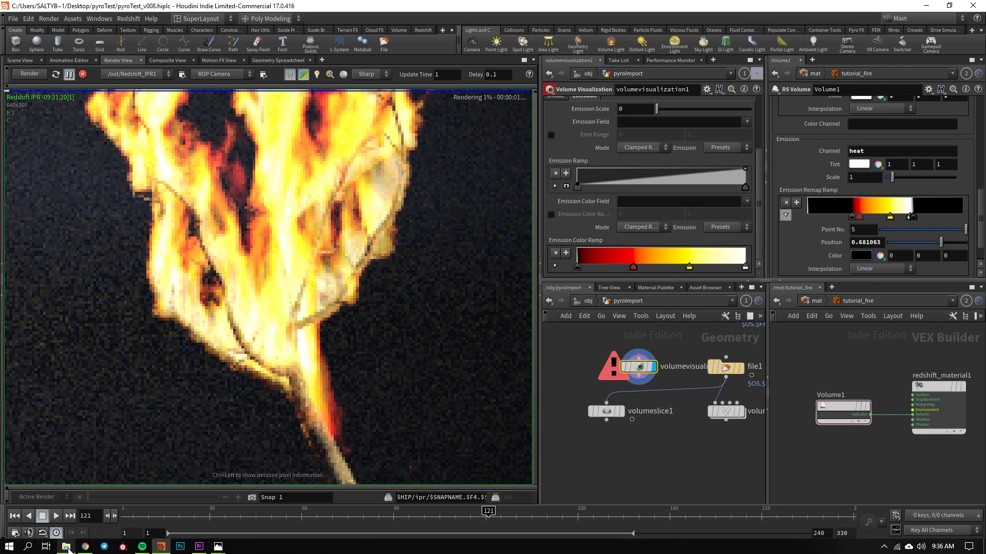
Switch to the forest fire reference photo, examine the flame colors near the burning logs up close, and return to Houdini
mouse_move(218, 546)
left_click(273, 513)
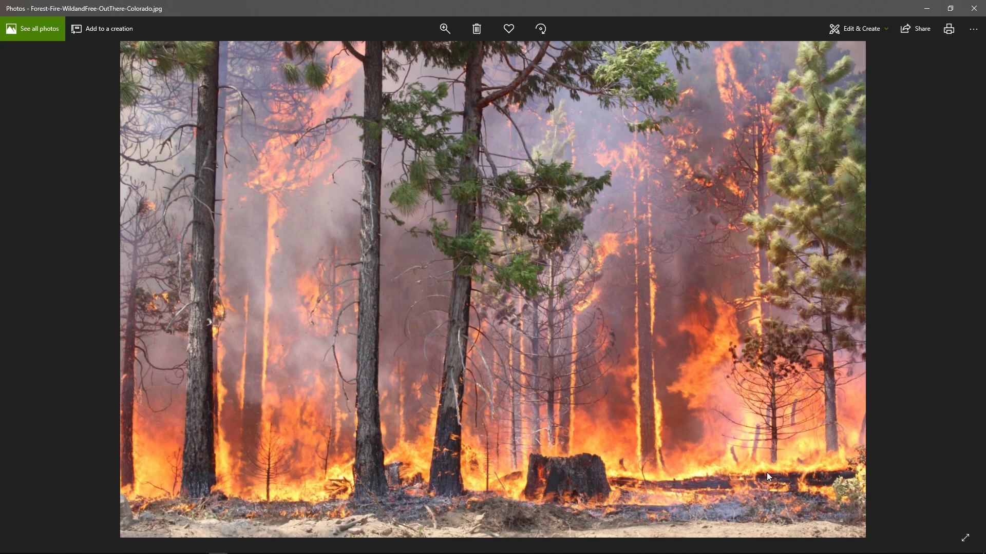
scroll(768, 473, "up", 3)
left_click_drag(797, 477, 514, 297)
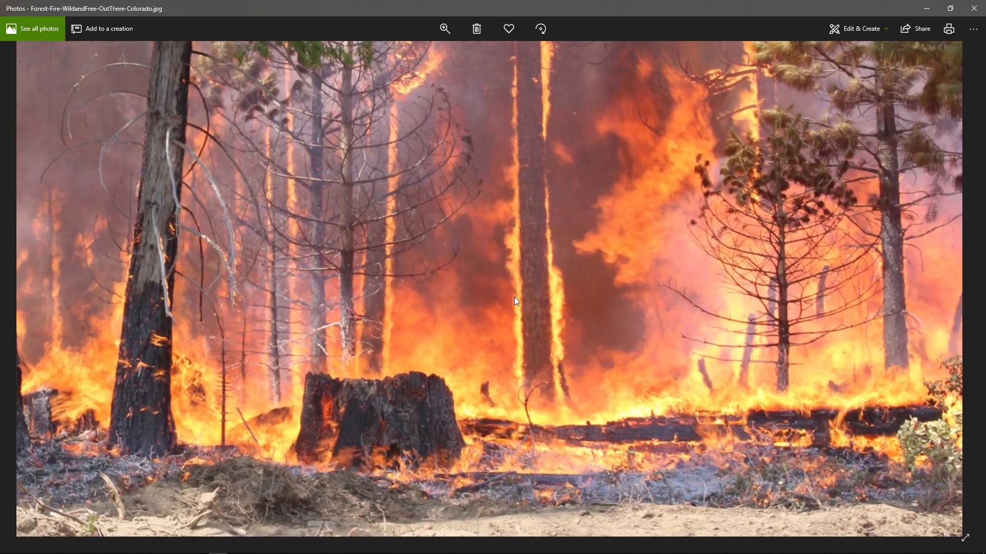
scroll(514, 297, "up", 2)
left_click_drag(772, 457, 531, 287)
scroll(531, 287, "up", 2)
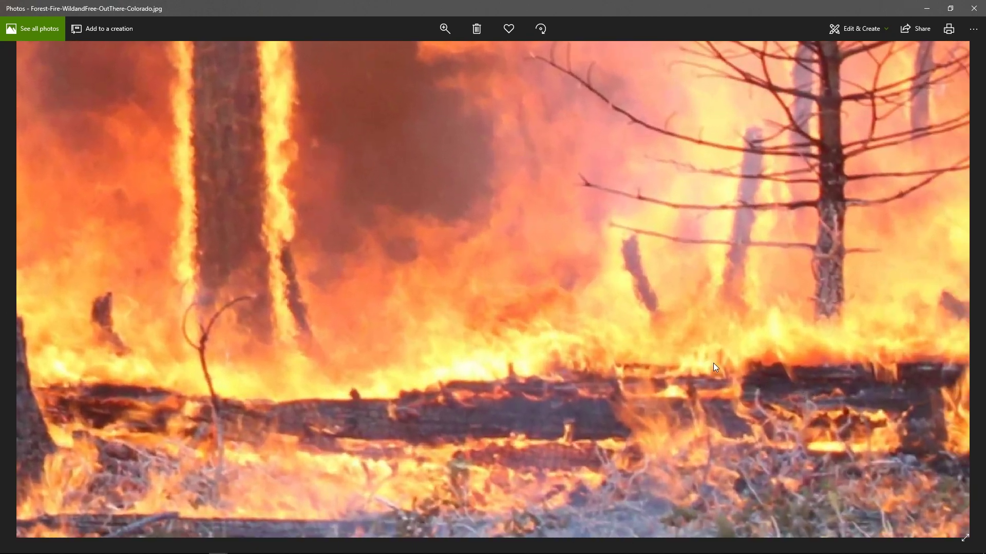
left_click_drag(713, 367, 501, 335)
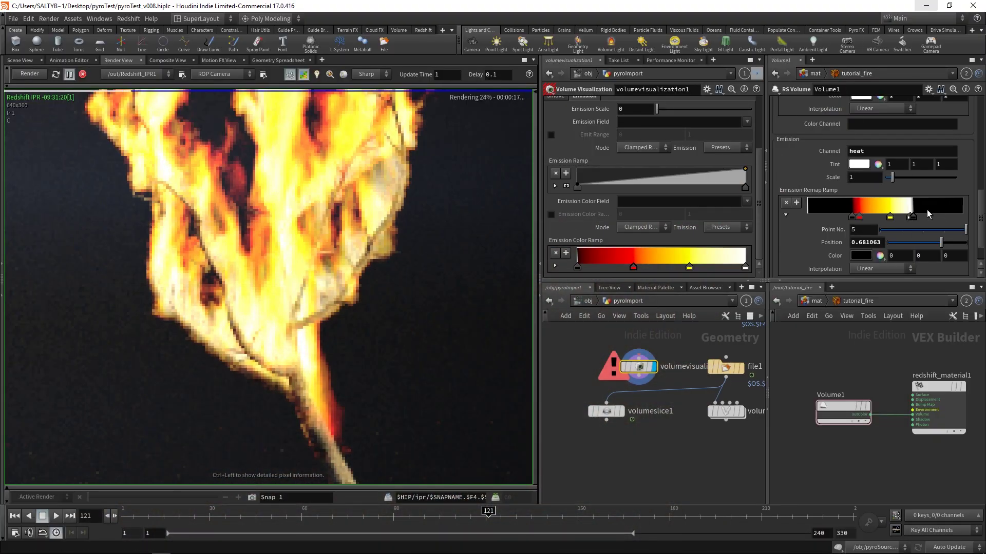
Reposition the Emission Remap Ramp's white point to about 0.674, yellow to about 0.60 and red to about 0.319
left_click_drag(911, 218, 914, 220)
left_click(914, 218)
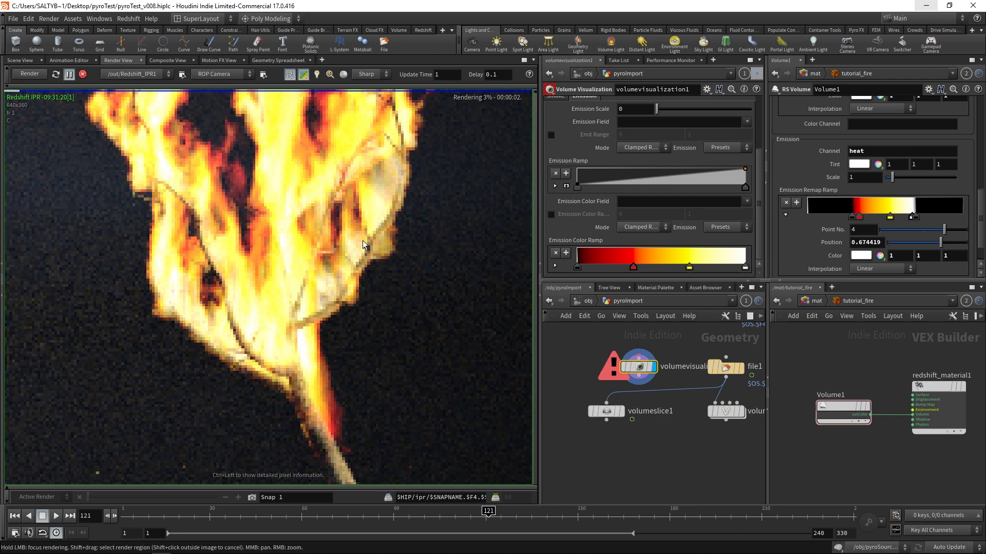
scroll(327, 245, "down", 3)
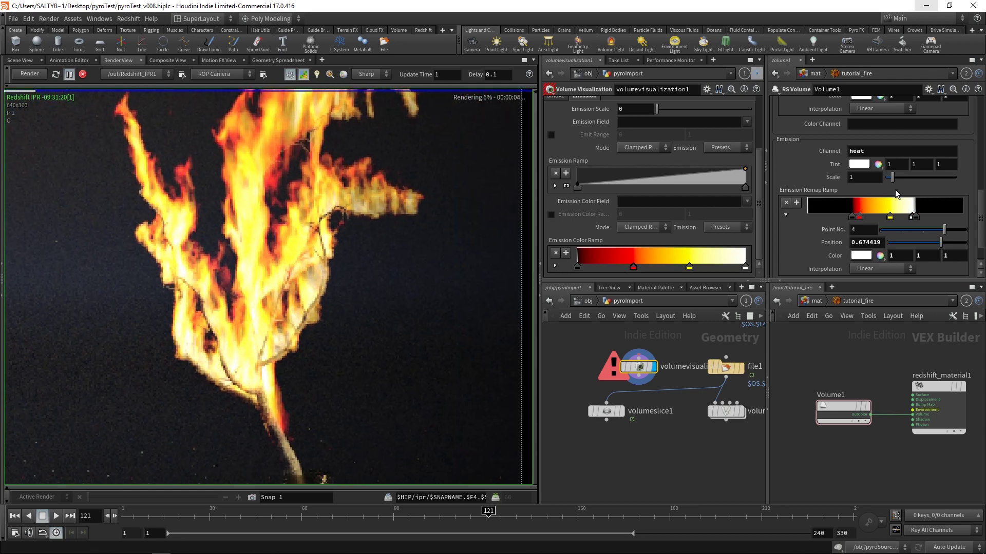
left_click_drag(890, 219, 899, 219)
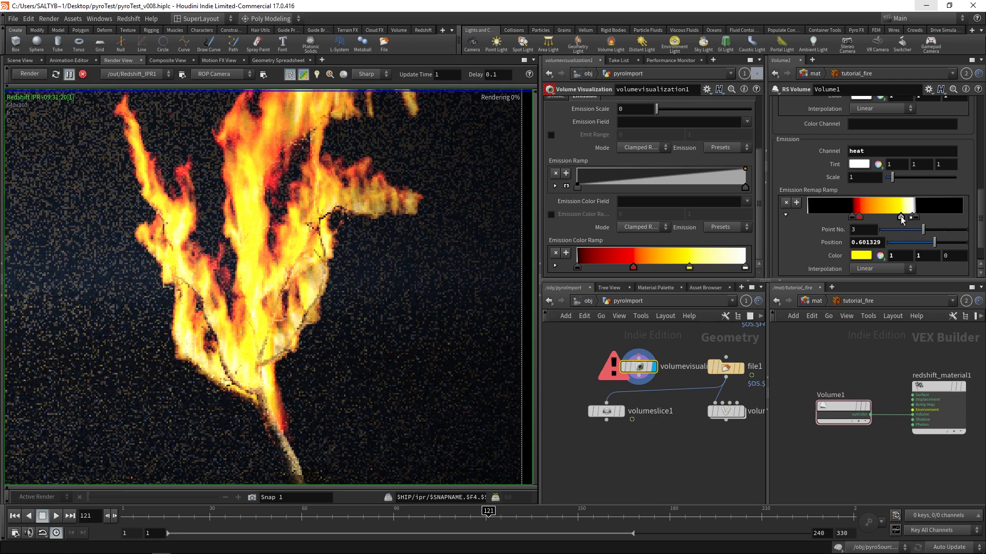
left_click(857, 217)
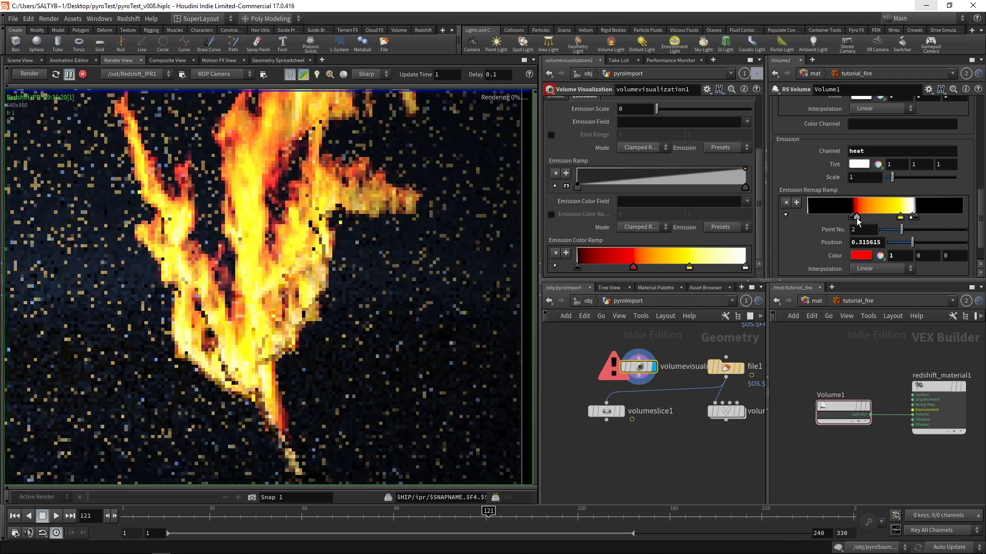
scroll(168, 281, "down", 4)
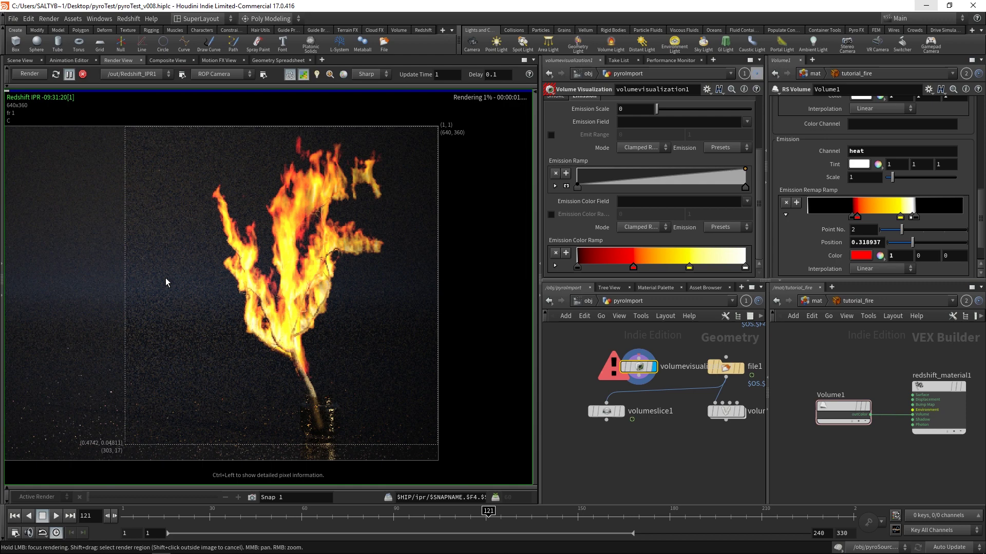
scroll(310, 280, "down", 2)
scroll(382, 300, "up", 2)
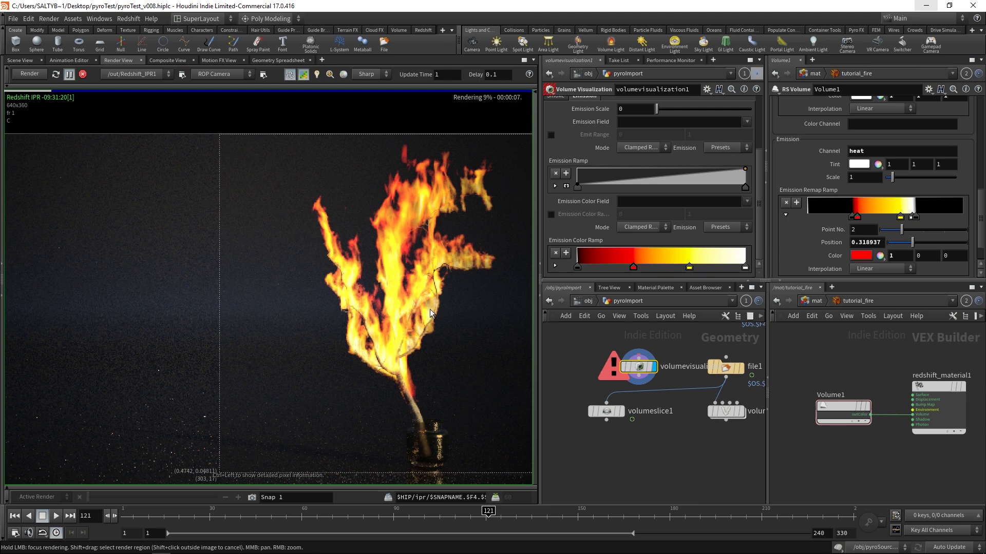
Set the New Max of Volume1's advanced Emission Remap Range to 1.09
scroll(983, 203, "up", 5)
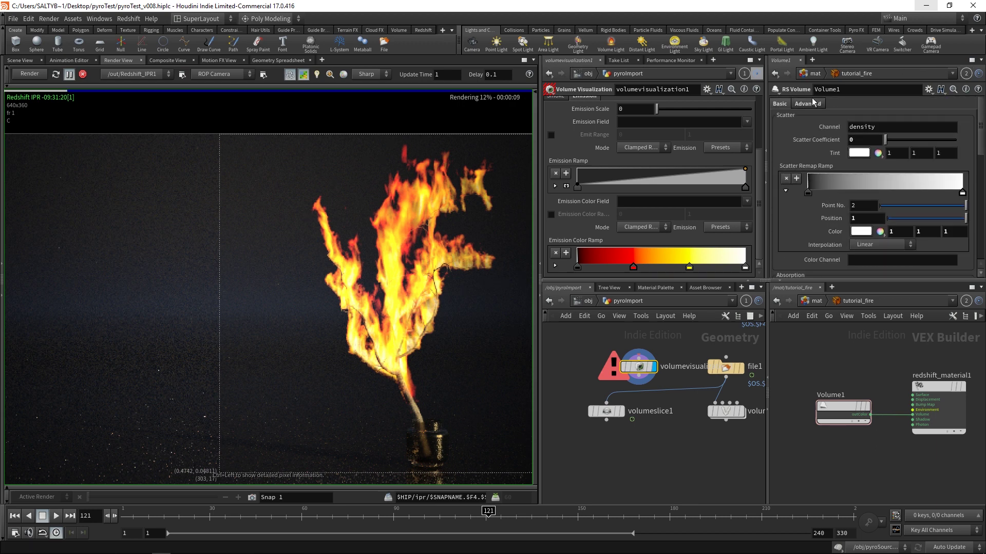
left_click(808, 104)
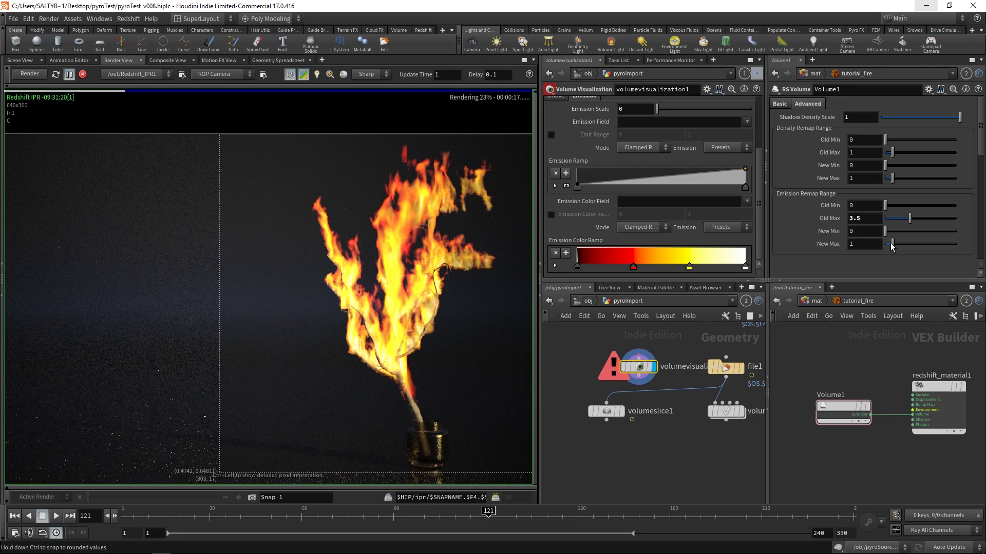
left_click_drag(891, 247, 894, 245)
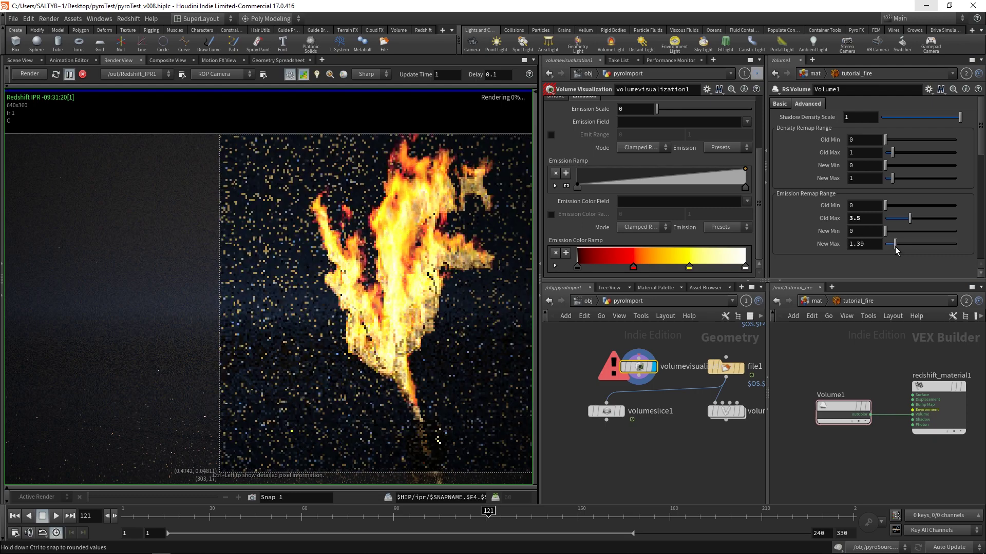
left_click_drag(894, 247, 894, 249)
Examine the brightened fire up close in the render, compare it with the forest fire photo, and return to Houdini
right_click_drag(314, 333, 377, 294)
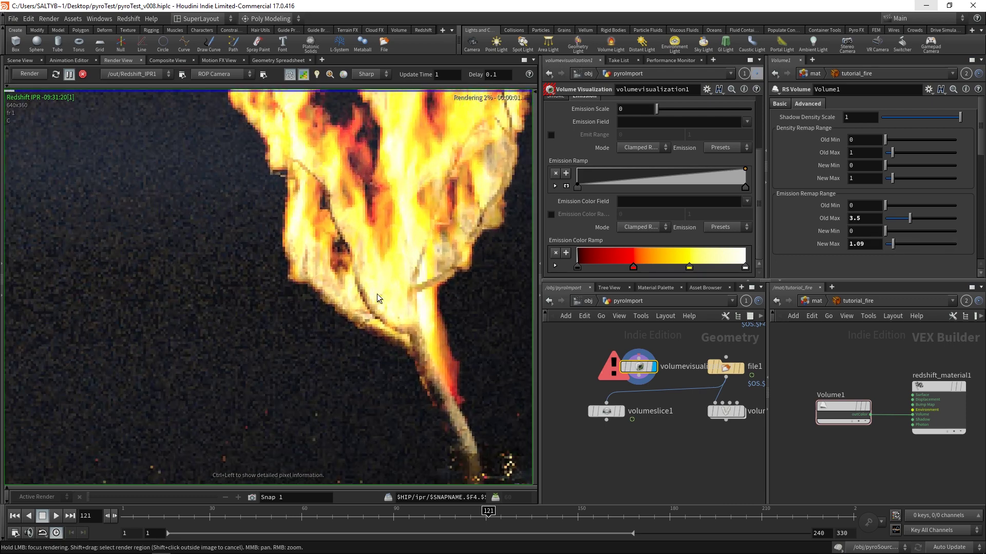
right_click_drag(286, 269, 423, 320)
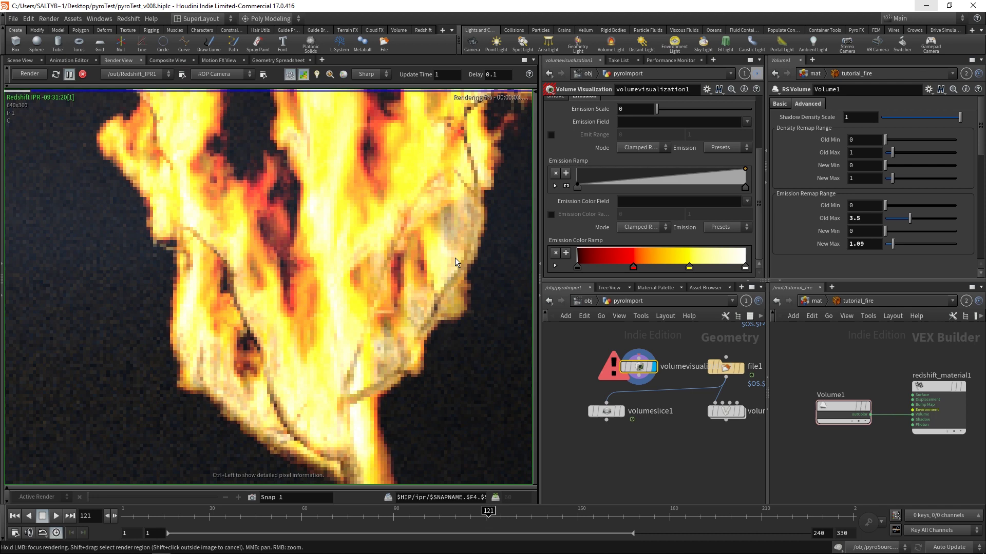
right_click_drag(454, 258, 291, 347)
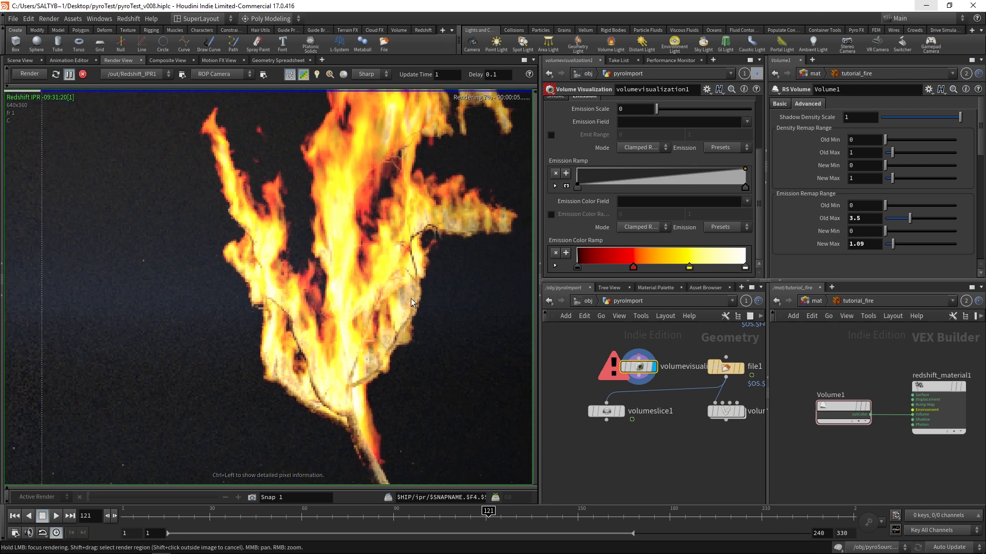
right_click_drag(454, 235, 328, 319)
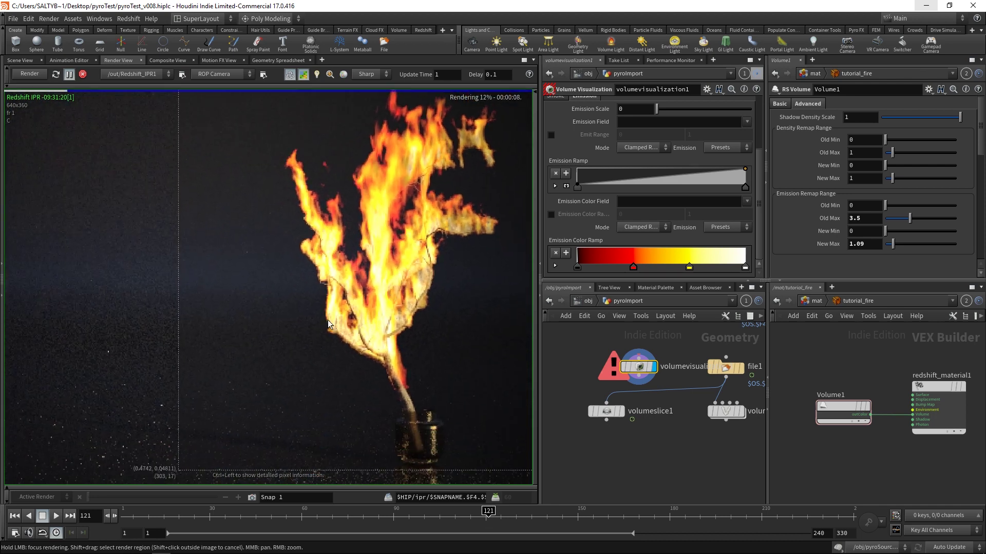
mouse_move(218, 547)
left_click(245, 518)
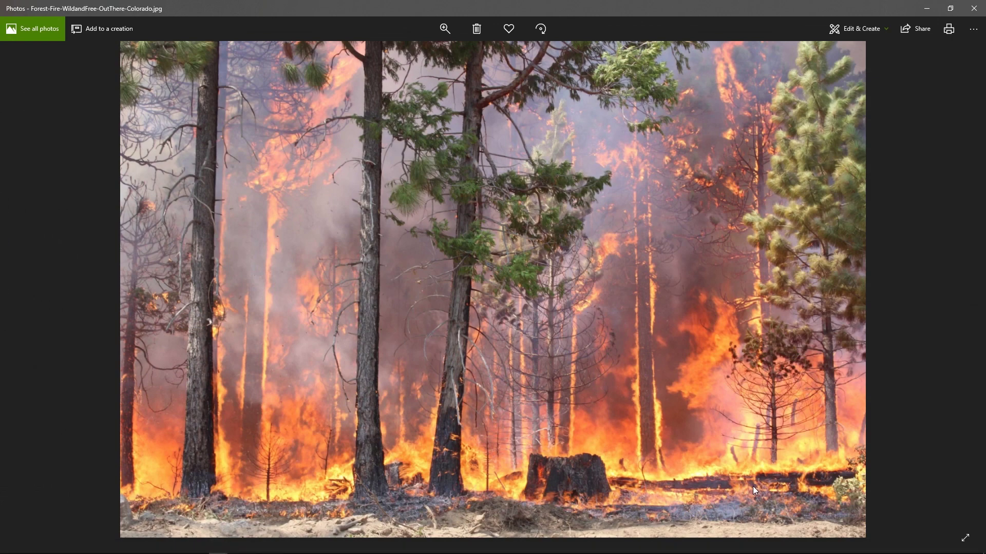
scroll(768, 482, "up", 3)
left_click_drag(742, 407, 565, 256)
scroll(661, 411, "down", 3)
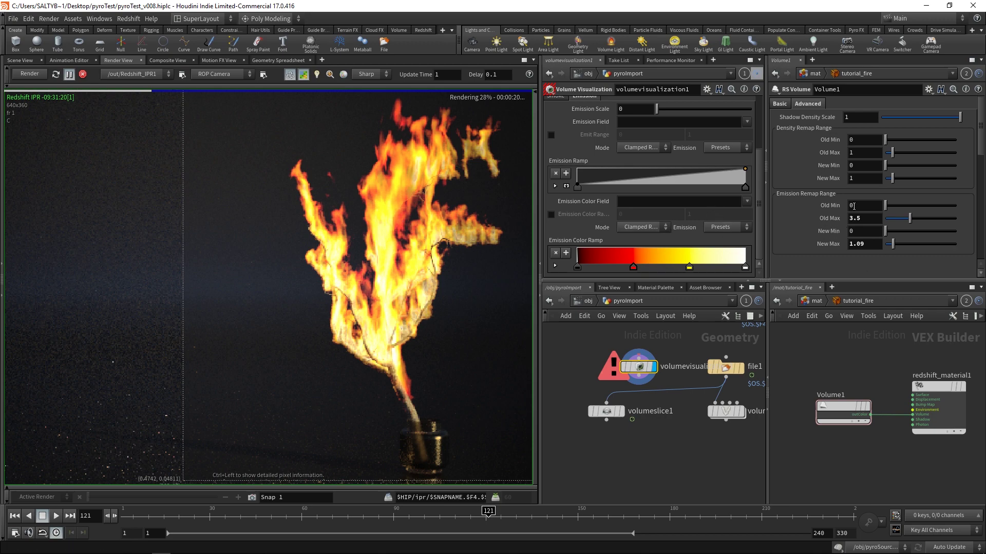
Try an Emission Remap Range New Max of 3.72, and reduce it to 1.17
left_click_drag(894, 249, 911, 246)
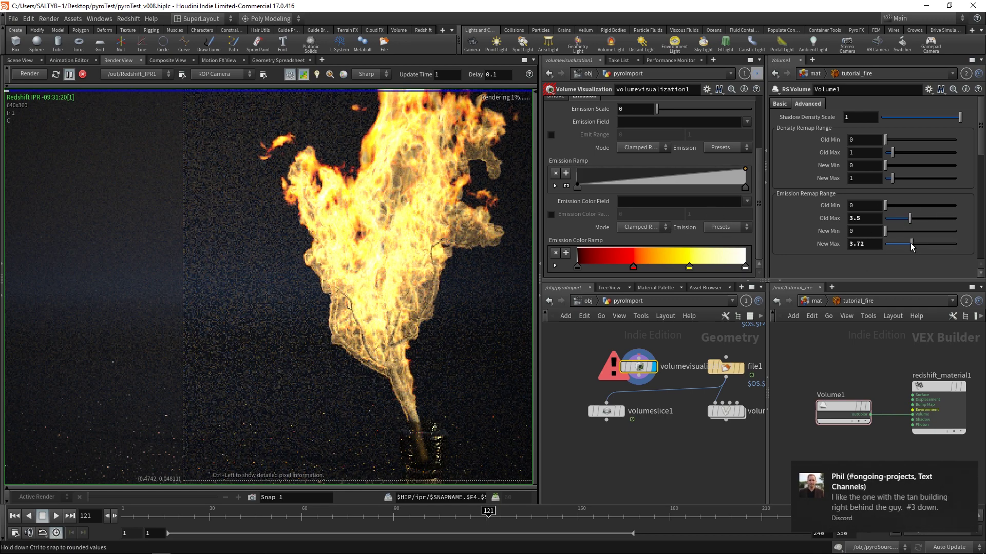
left_click(968, 471)
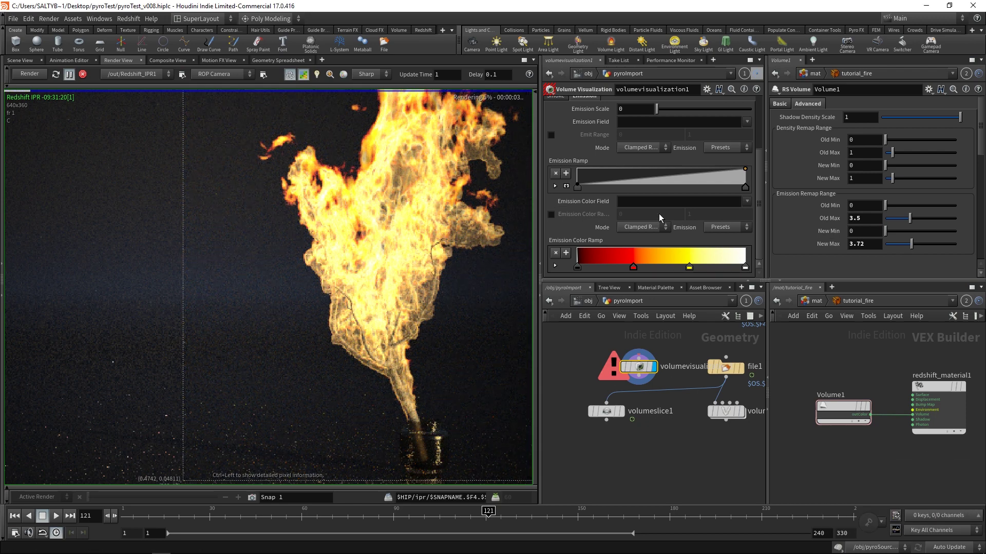
left_click_drag(911, 245, 893, 251)
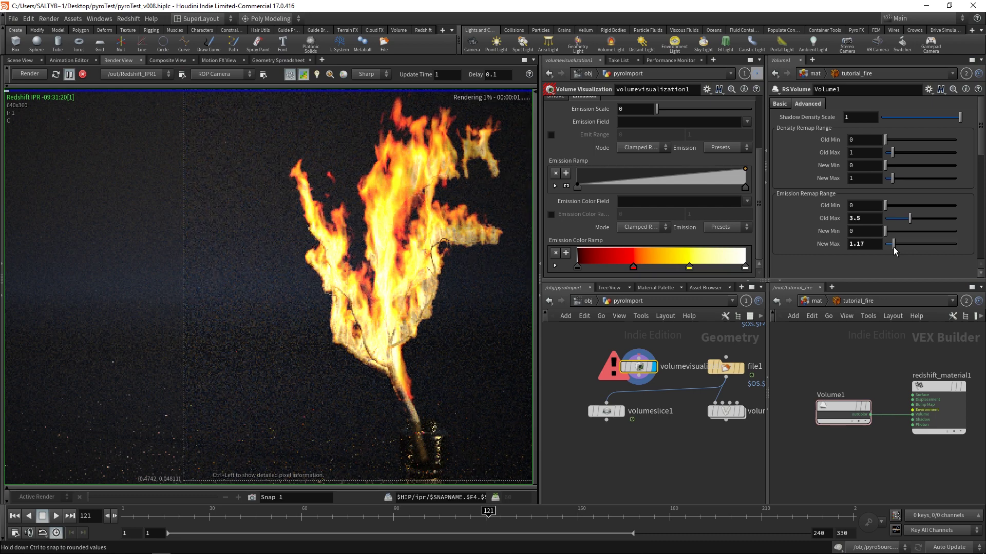
middle_click_drag(408, 307, 340, 290)
right_click_drag(340, 290, 323, 309)
scroll(323, 309, "up", 2)
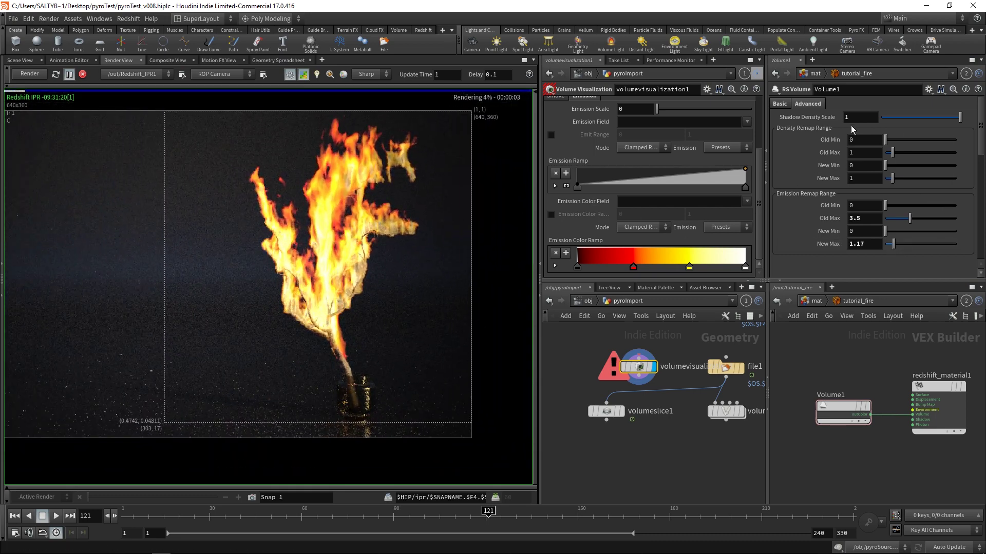
Add an orange point at about 0.43 between red and yellow in the Emission Remap Ramp, and set the emission Scale to 1.02
left_click(779, 103)
scroll(965, 149, "down", 5)
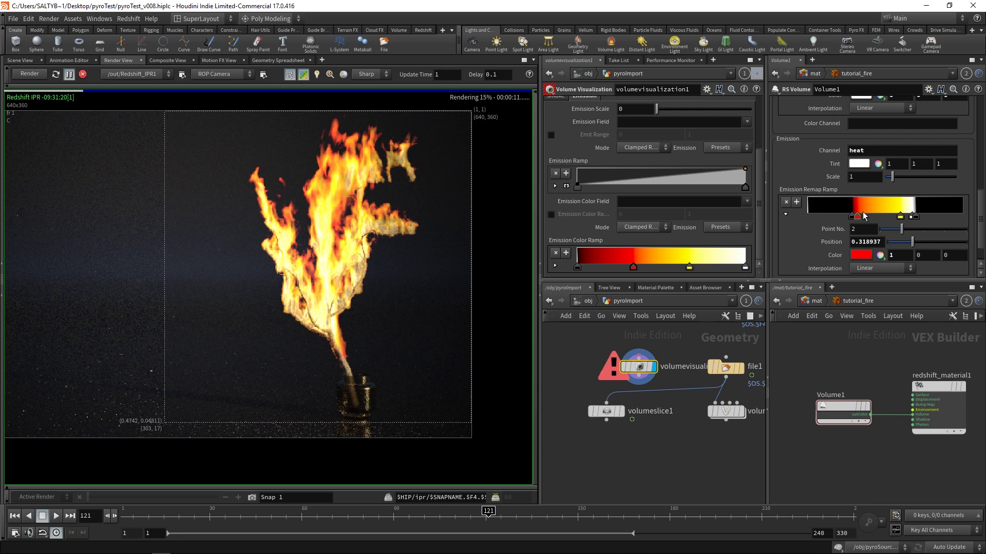
left_click_drag(867, 206, 873, 215)
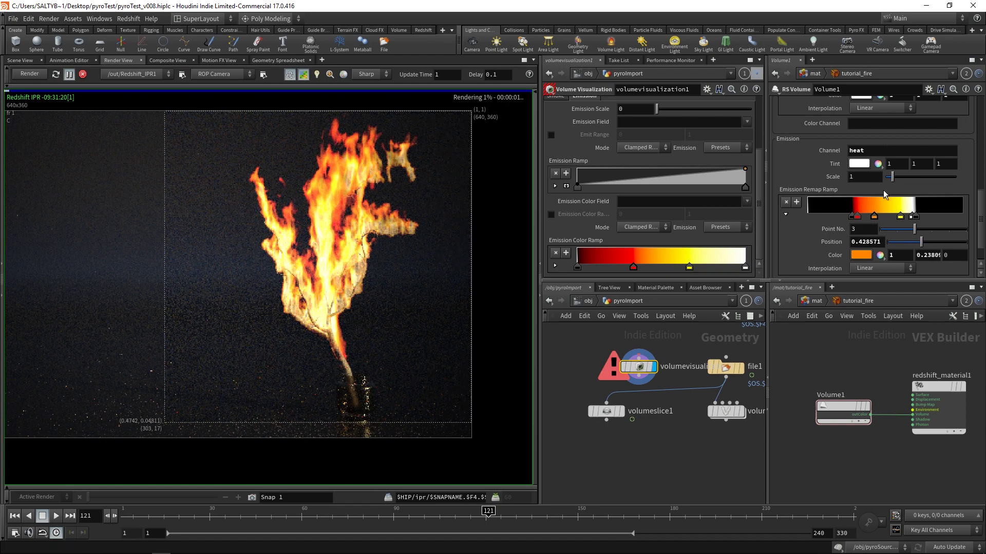
mouse_move(893, 176)
left_mouse_down()
mouse_move(903, 180)
mouse_move(884, 177)
mouse_move(894, 182)
left_mouse_up()
left_click_drag(879, 216, 873, 215)
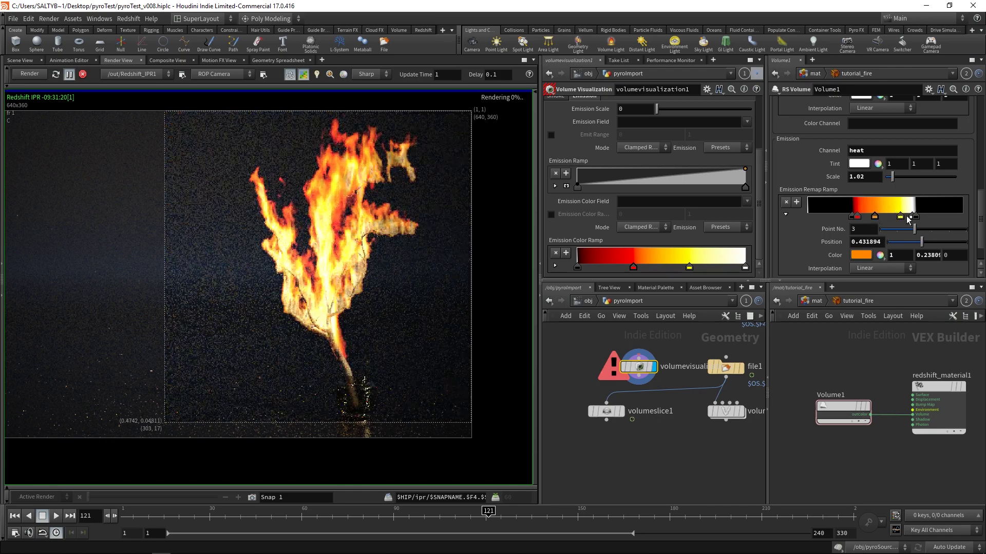
Fine-tune the Emission Remap Ramp by moving the white point to about 0.651 and adjusting the yellow and red points
left_click_drag(900, 216, 908, 216)
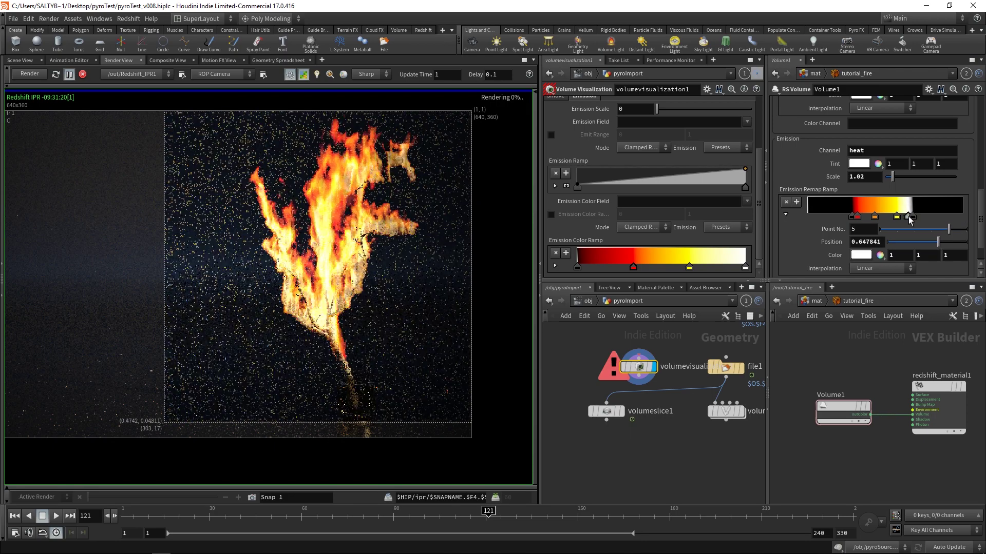
left_click(855, 218)
left_click_drag(856, 219, 857, 206)
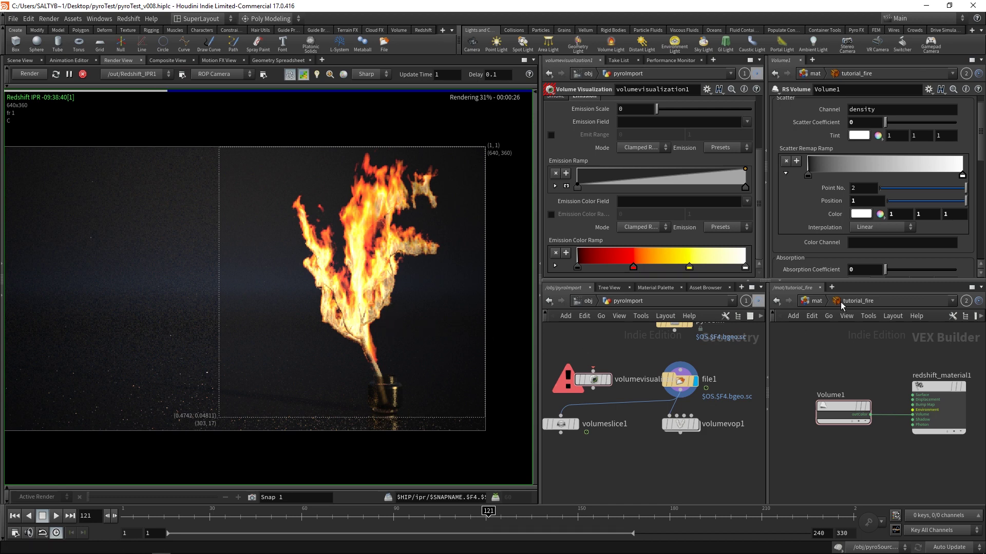
Set the volume shader's Scatter Coefficient to 1 and its Absorption Coefficient to 0.95
scroll(980, 123, "up", 1)
left_click_drag(857, 144, 838, 146)
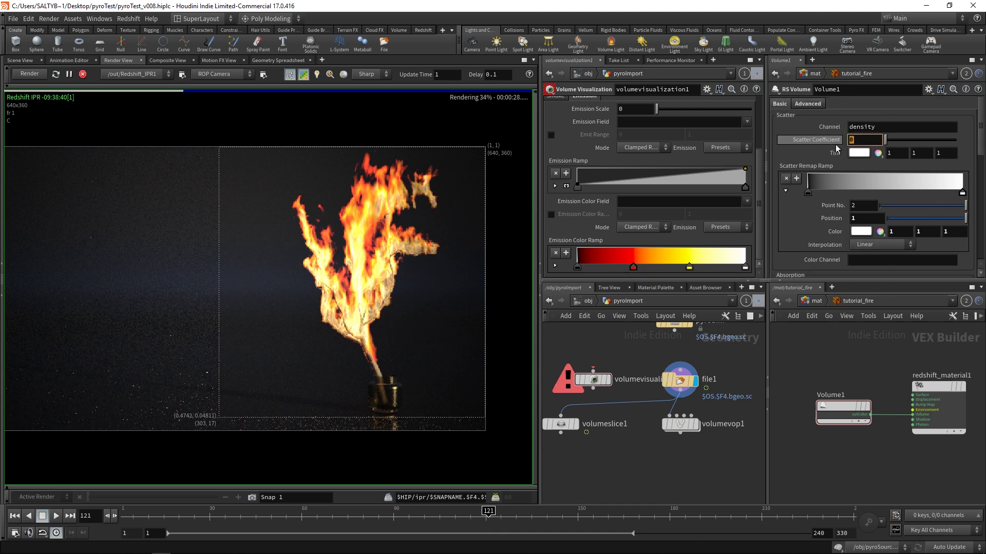
type("1")
key("Return")
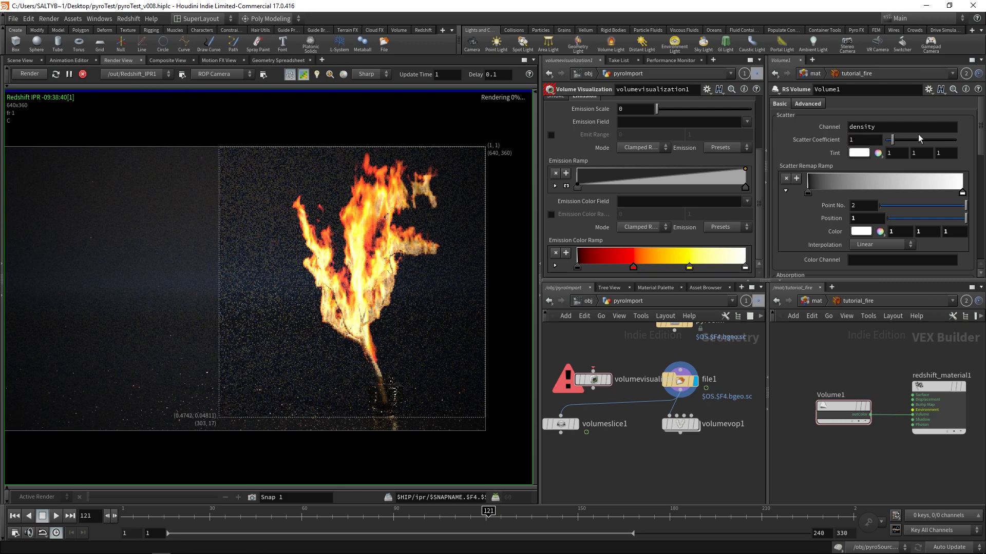
scroll(970, 171, "down", 3)
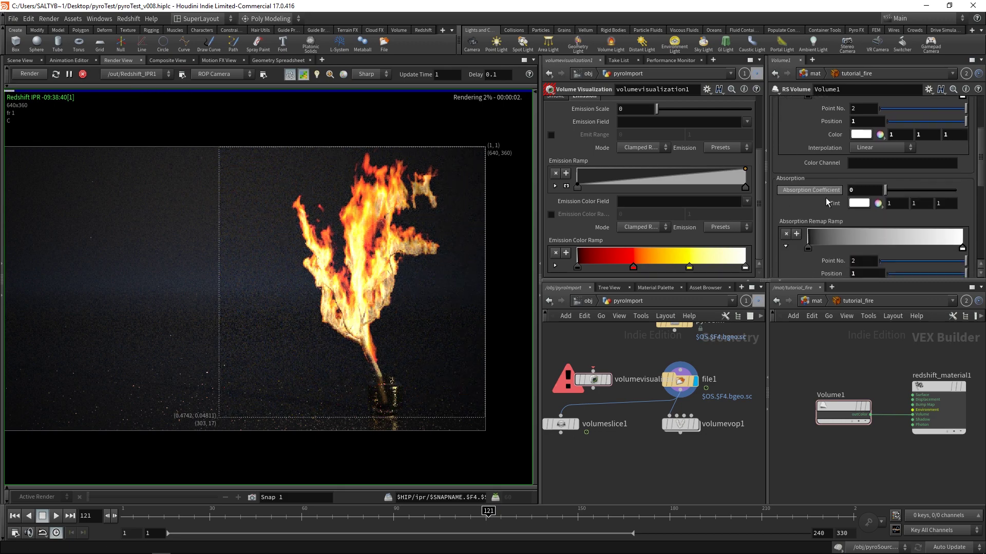
left_click_drag(886, 190, 892, 190)
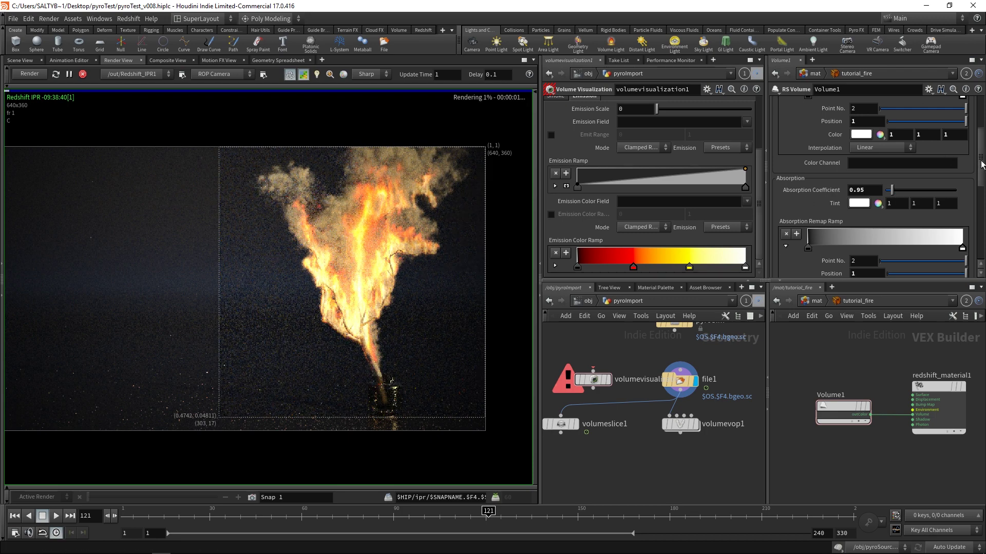
Try an Absorption Coefficient of 6.06, compare the smoke with the forest fire photo, and return to Houdini
mouse_move(979, 157)
left_mouse_down()
mouse_move(963, 217)
mouse_move(971, 171)
left_mouse_up()
scroll(970, 171, "up", 3)
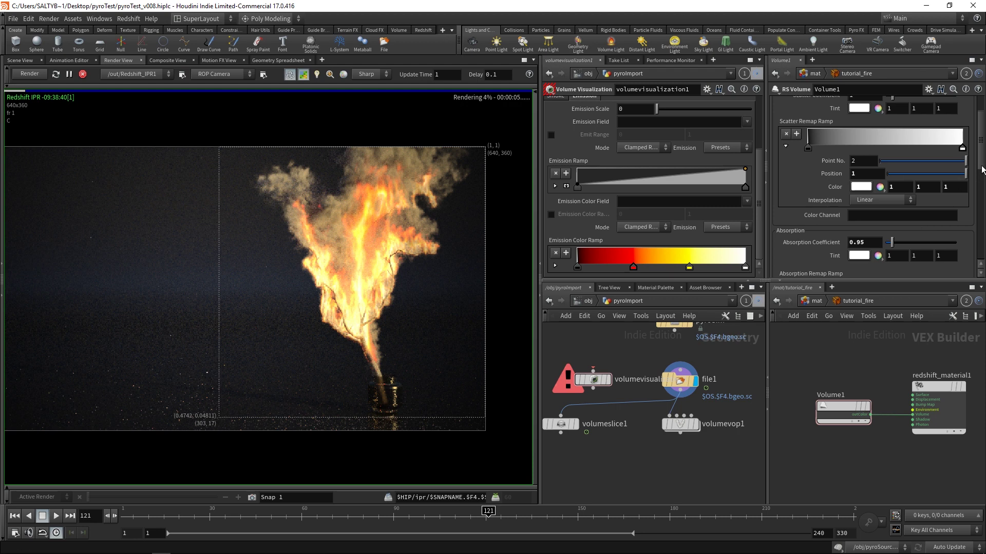
scroll(973, 175, "down", 2)
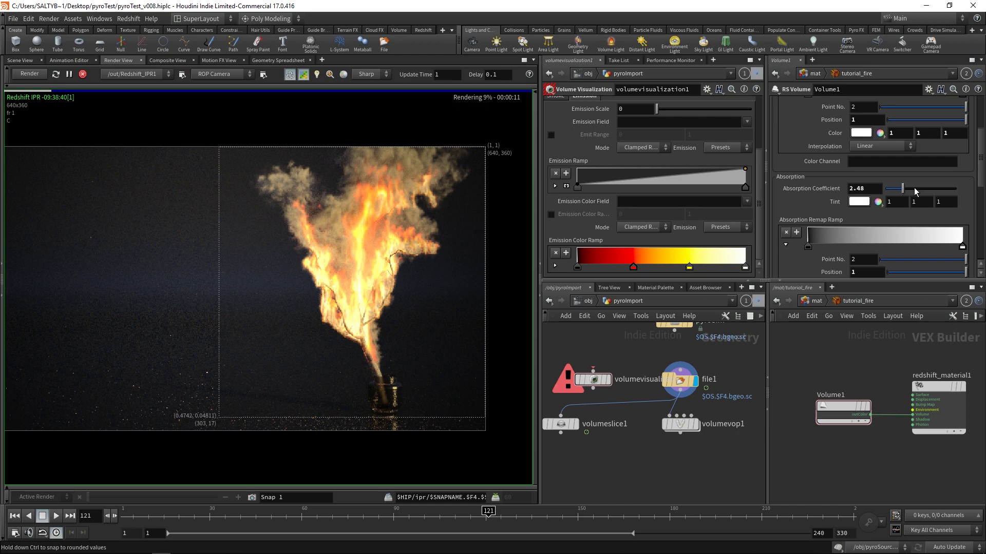
left_click_drag(914, 187, 928, 189)
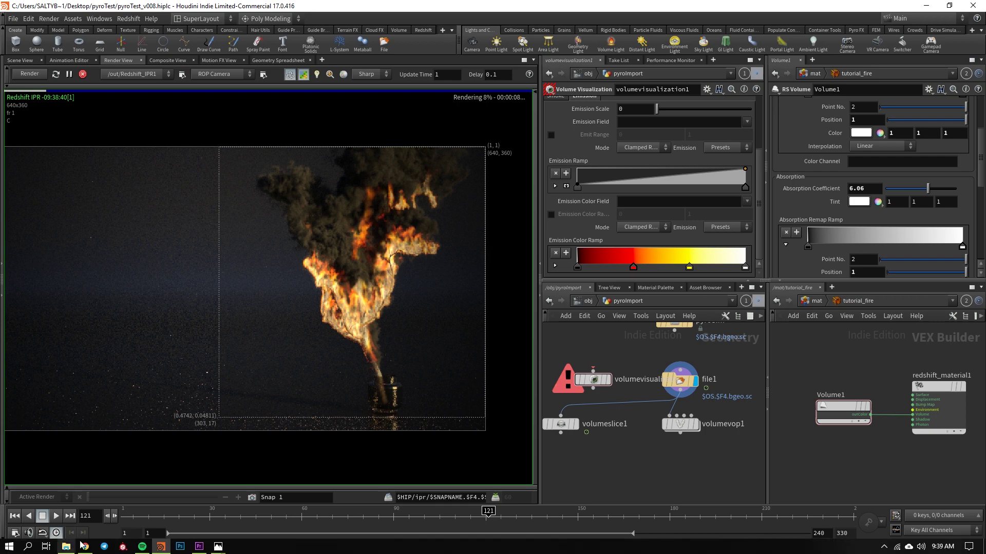
mouse_move(217, 546)
left_click(251, 528)
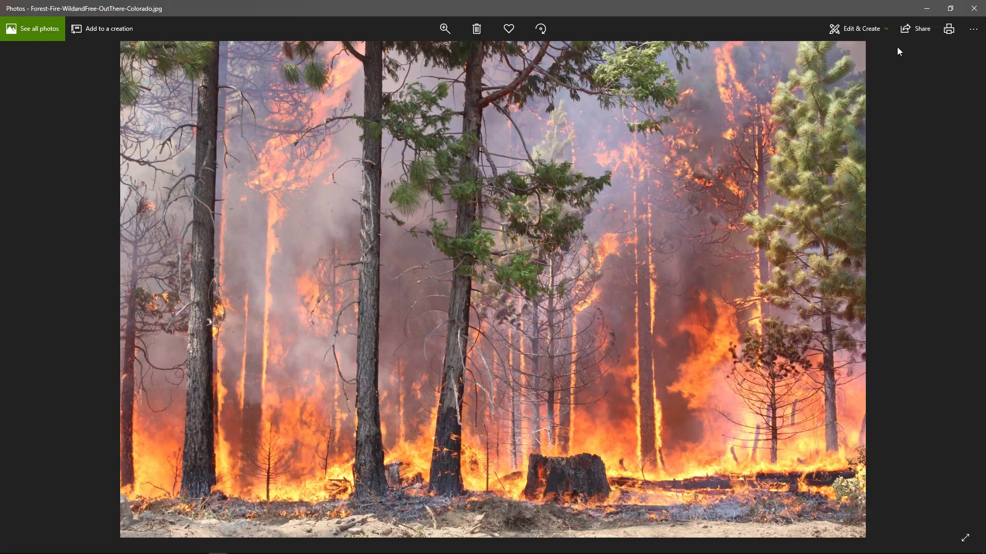
left_click(926, 10)
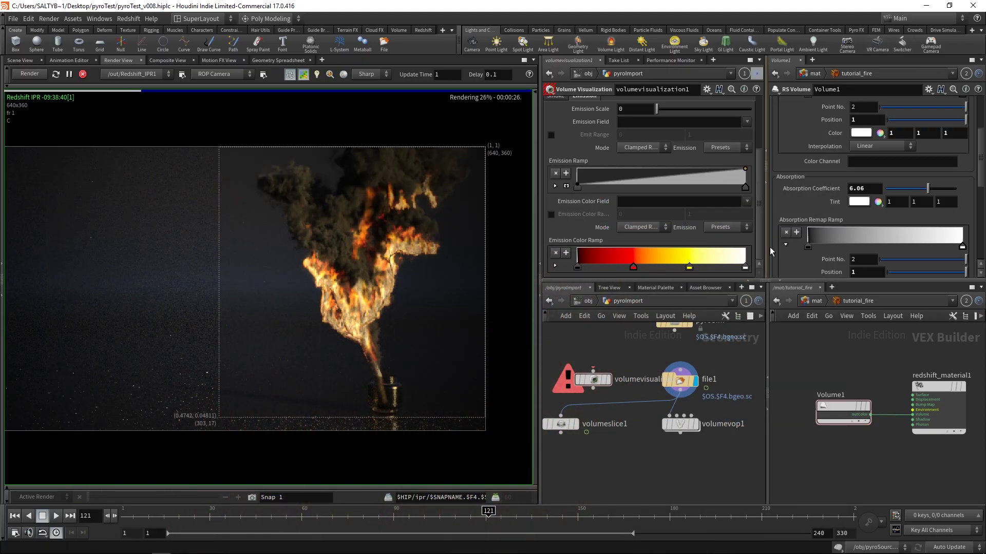
Set the Absorption Coefficient to 0.25
left_click(892, 189)
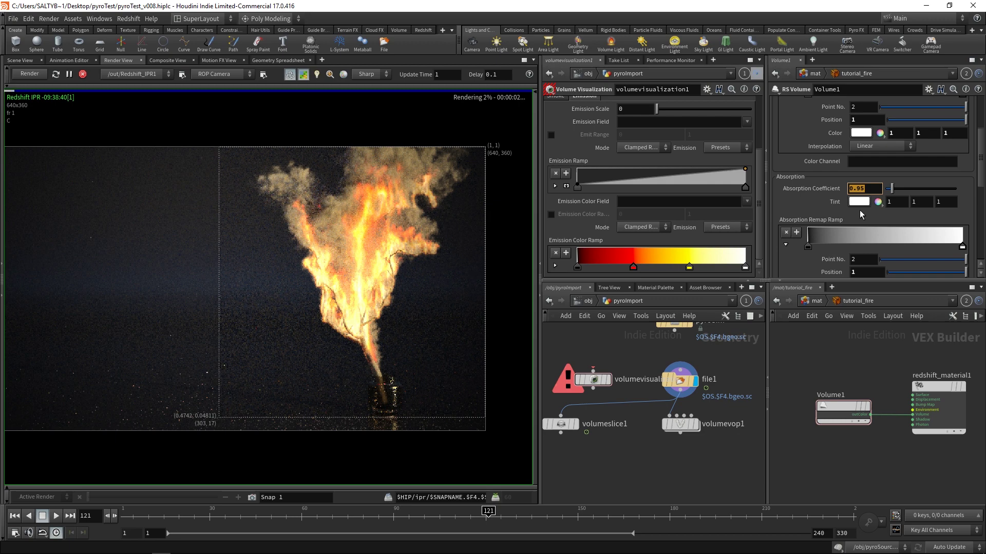
type(".25")
key("Return")
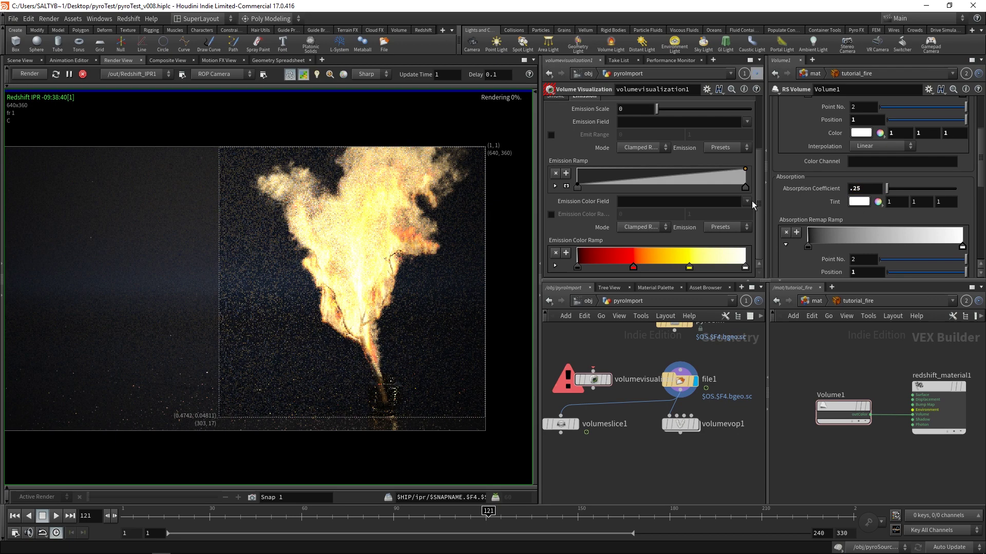
Tint the end point of the Scatter Remap Ramp a pale blackbody blue of about 0.741, 0.989, 1.871
scroll(950, 106, "up", 4)
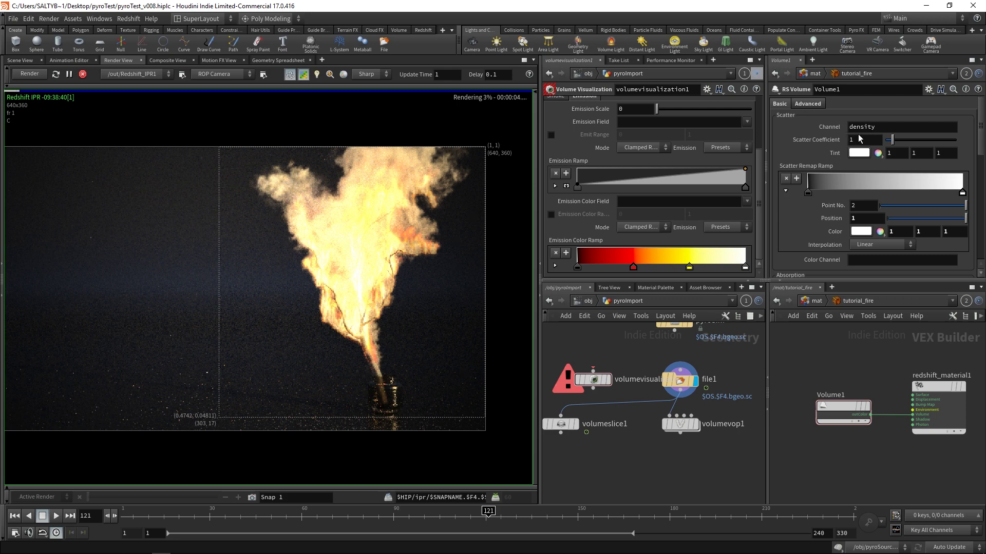
double_click(963, 194)
left_click(760, 253)
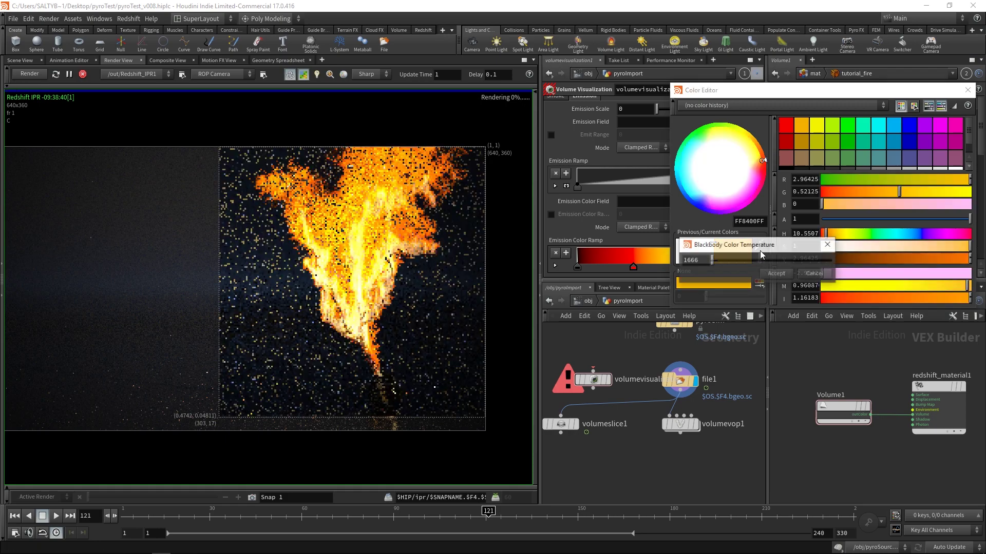
left_click_drag(718, 260, 808, 261)
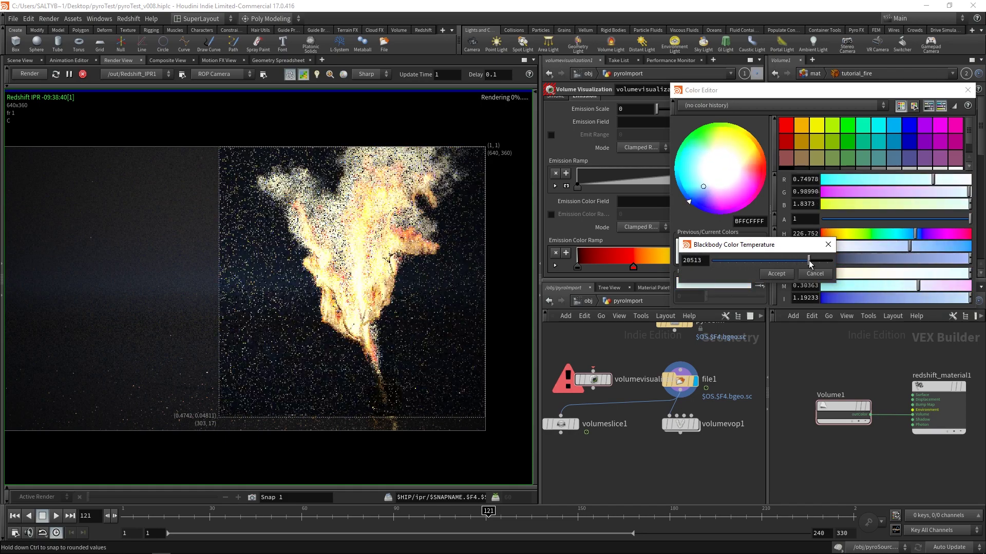
left_click(785, 273)
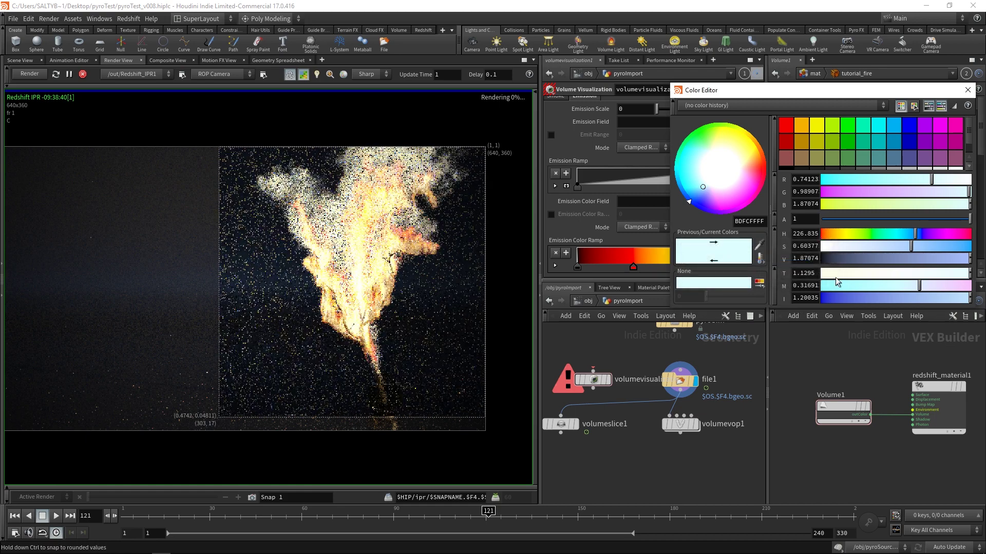
left_click(967, 90)
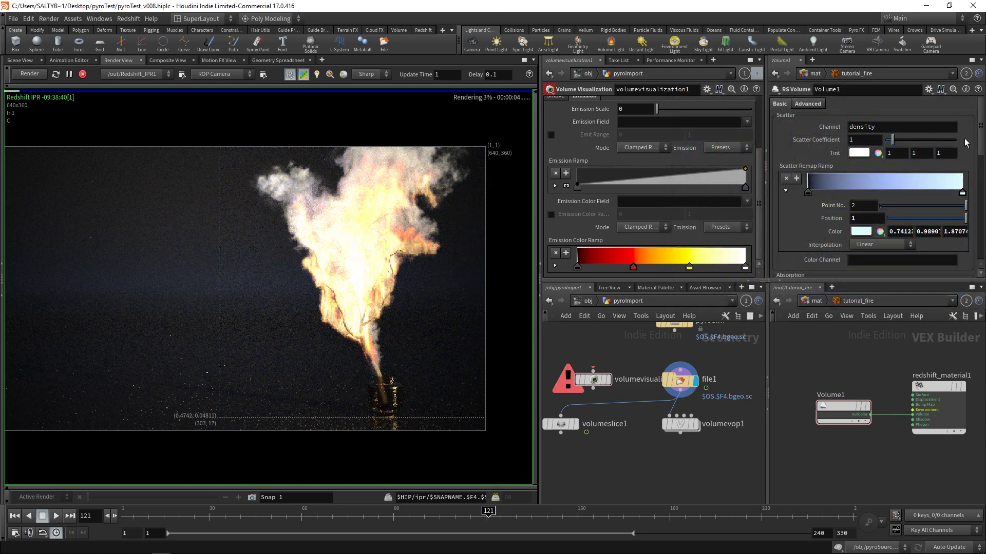
scroll(970, 147, "down", 5)
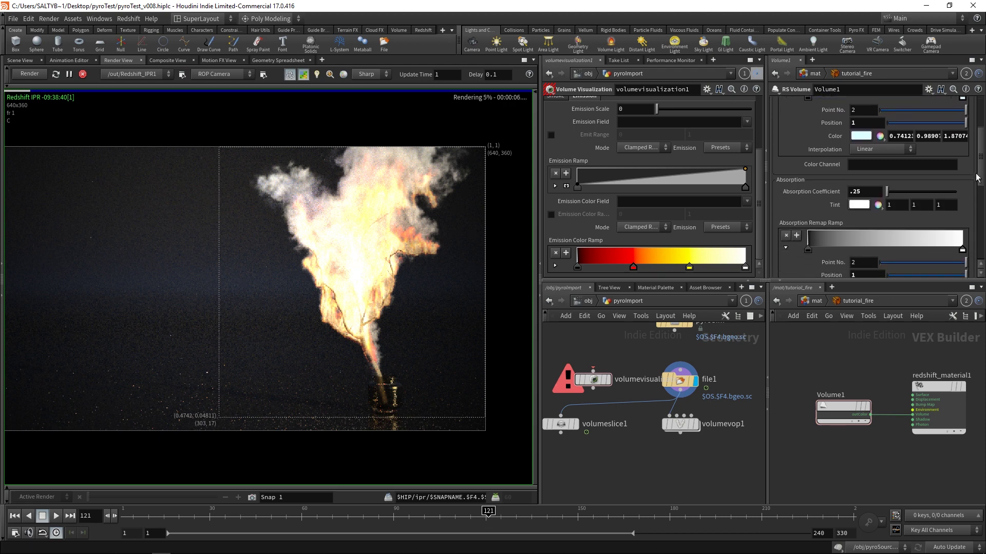
scroll(977, 174, "up", 5)
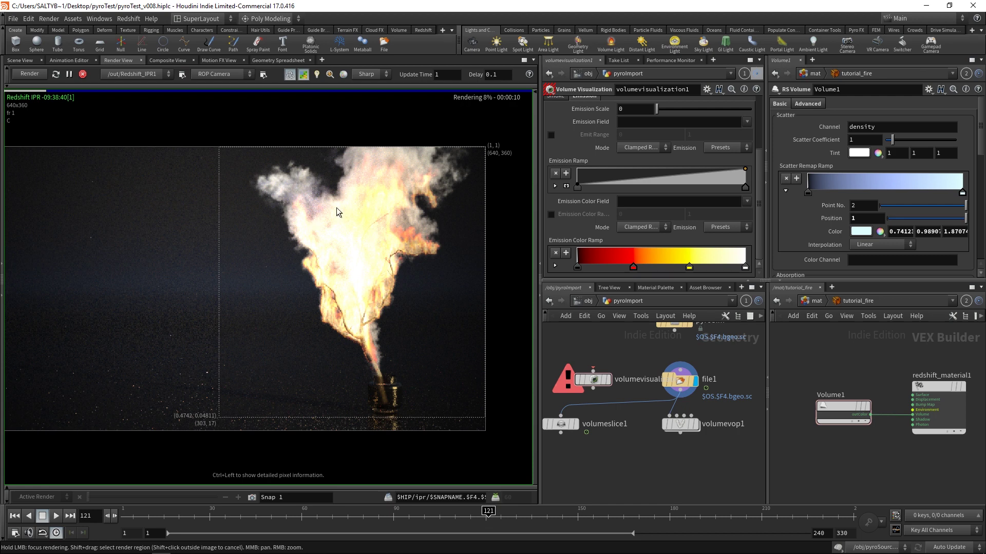
Show the shader's Density Remap Range settings and the scene view, and duplicate the heat volume slice node beside the original
left_click(811, 104)
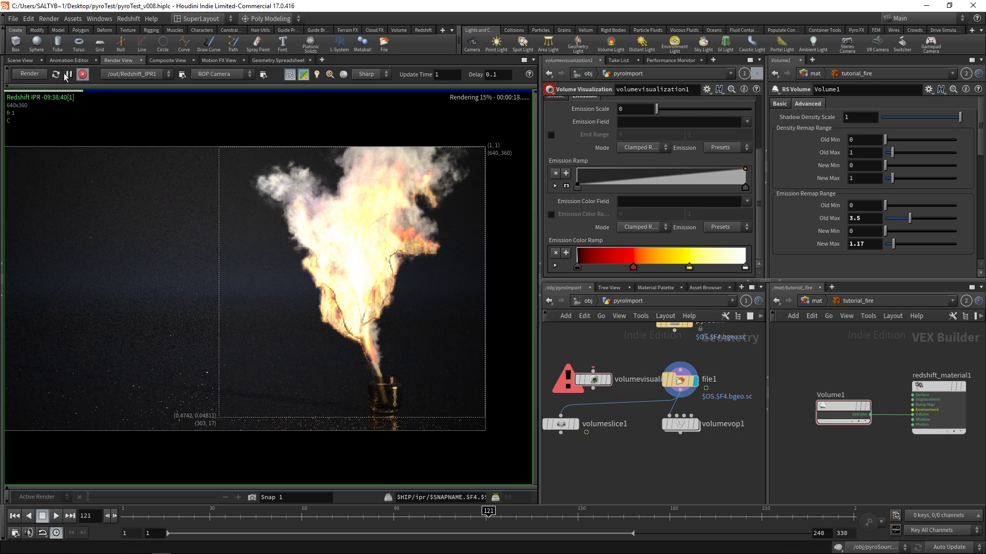
left_click(23, 60)
middle_click_drag(565, 441, 684, 403)
left_click(633, 396)
left_click_drag(684, 403, 587, 404, "alt")
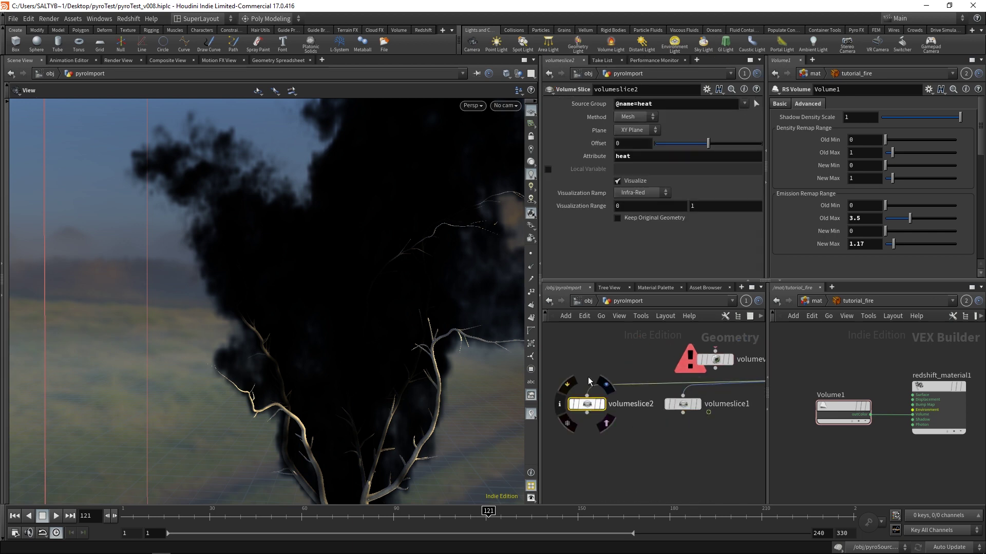
left_click_drag(616, 104, 639, 106)
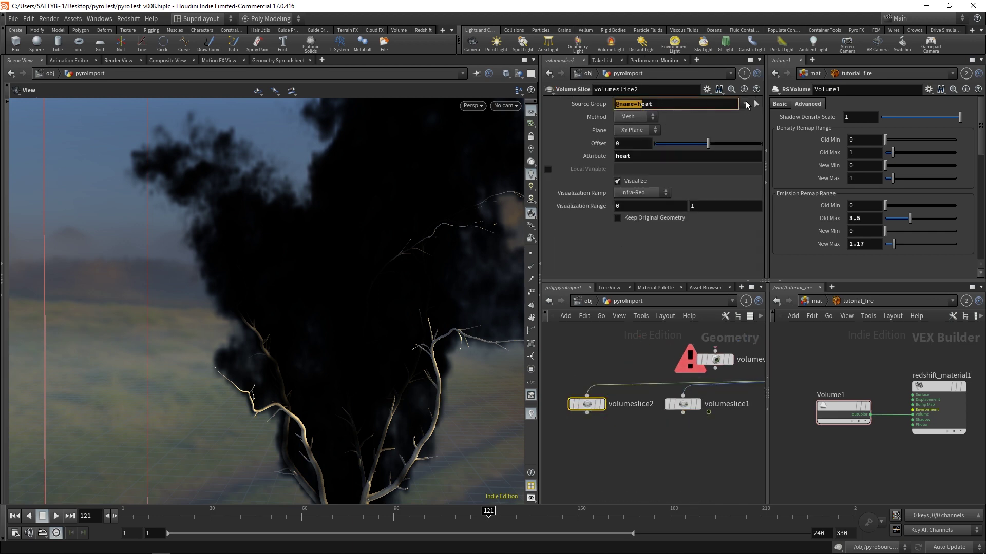
left_click(745, 104)
left_click(752, 134)
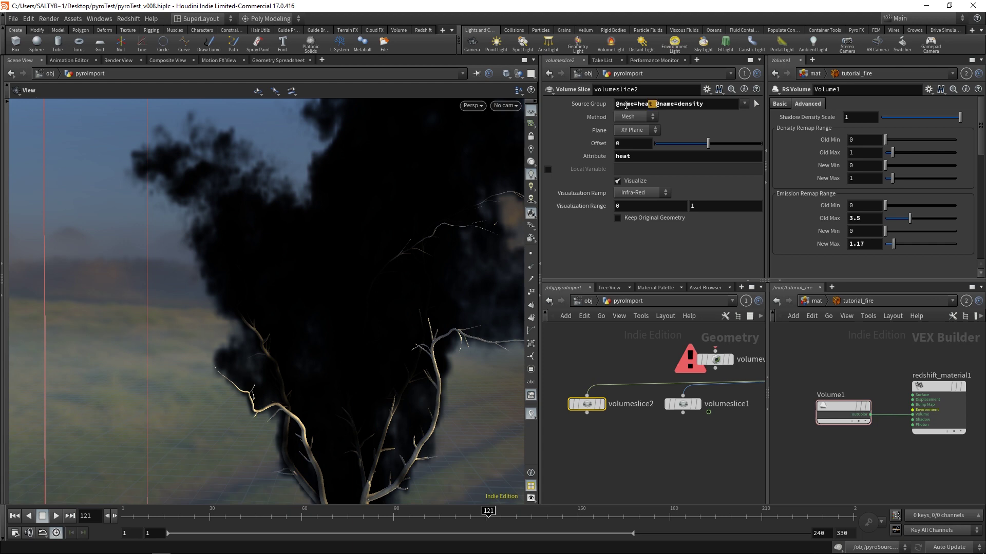
left_click_drag(655, 104, 614, 104)
key("BackSpace")
left_click_drag(647, 156, 457, 181)
type("density")
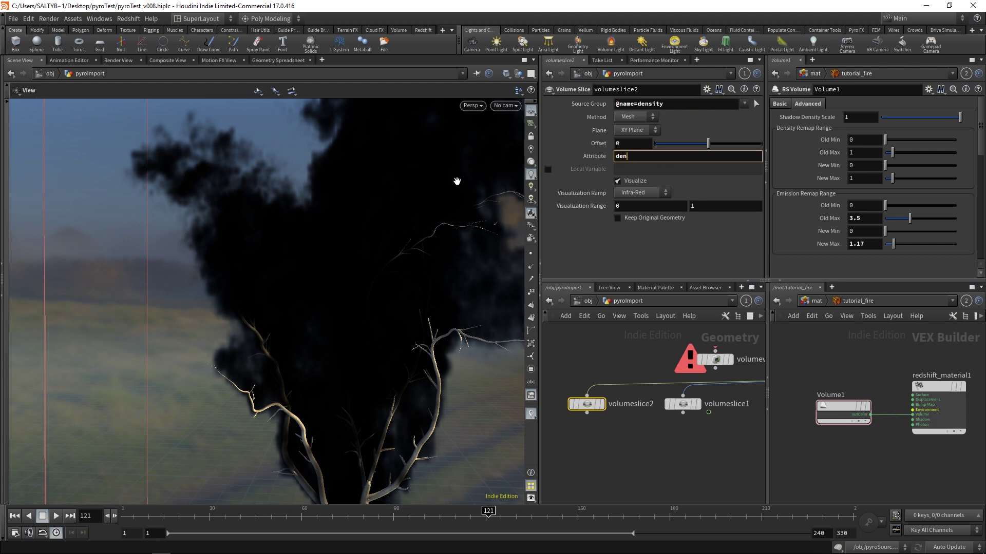
key("Return")
left_click(602, 405)
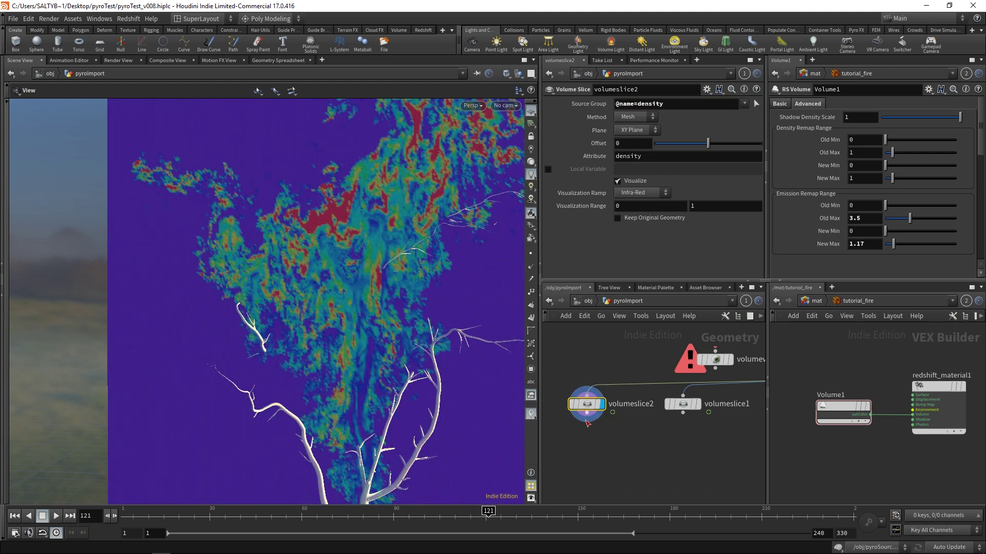
Sort the slice's points by density in the Geometry Spreadsheet, and set the shader's Density Remap Range Old Max to 3
left_click(274, 60)
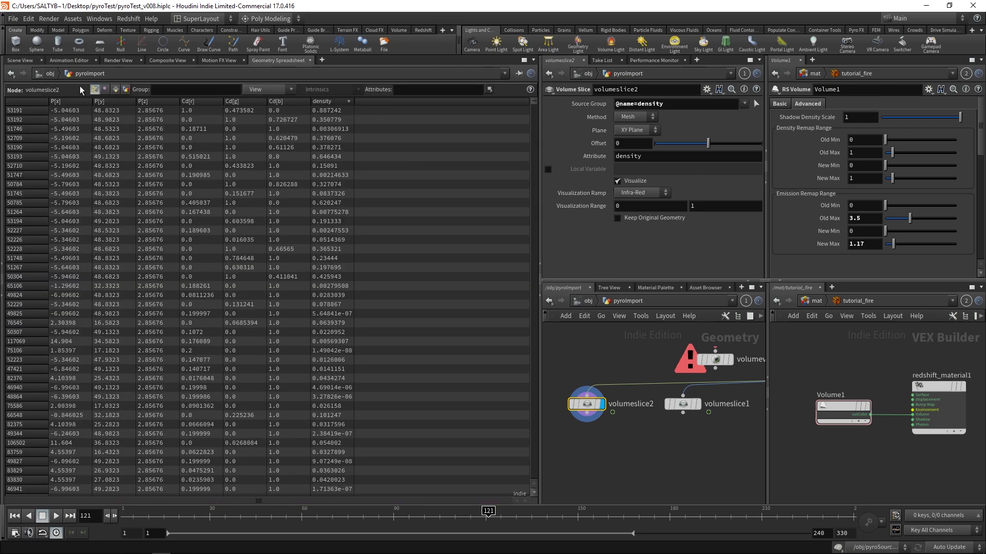
left_click(342, 101)
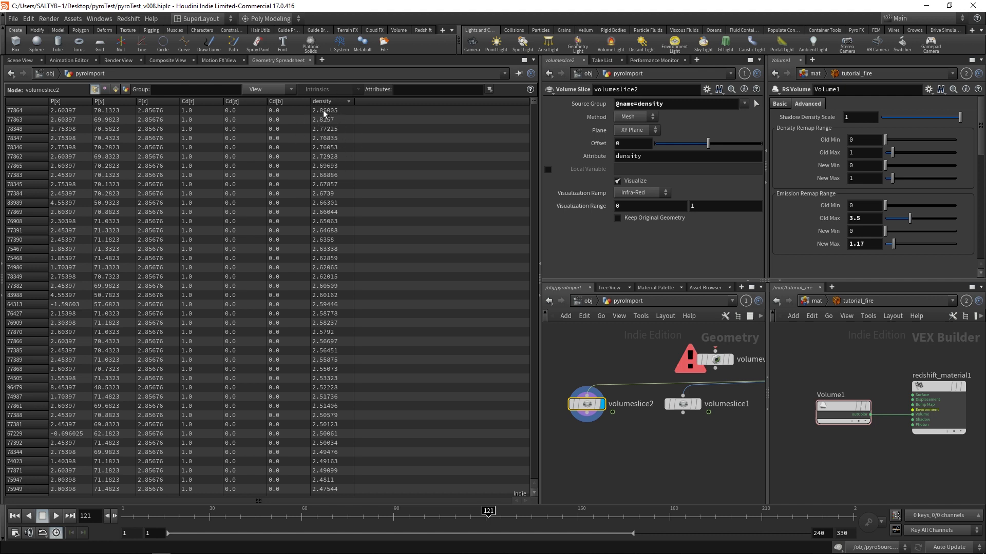
middle_click_drag(856, 358, 843, 352)
left_click(838, 404)
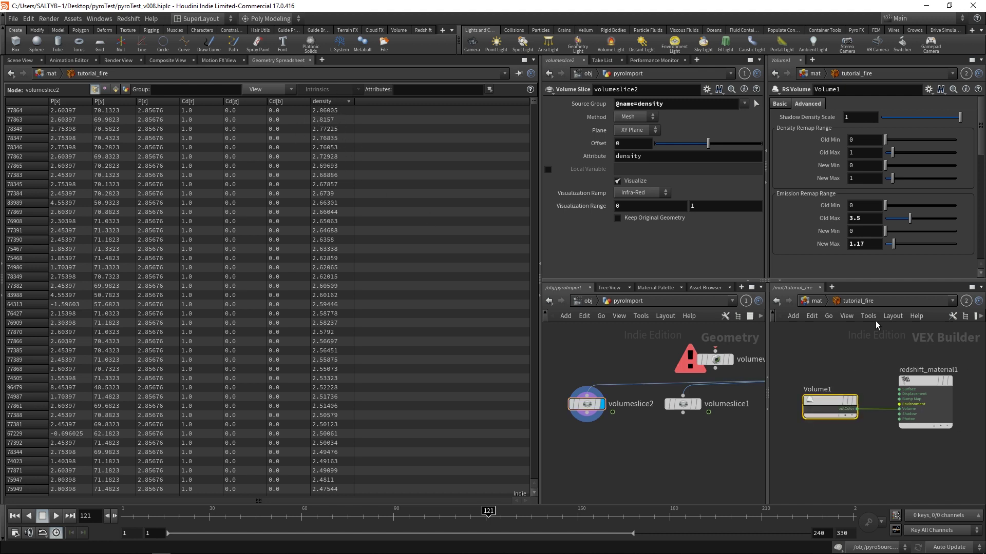
left_click(863, 153)
type("3")
key("Return")
left_click(323, 101)
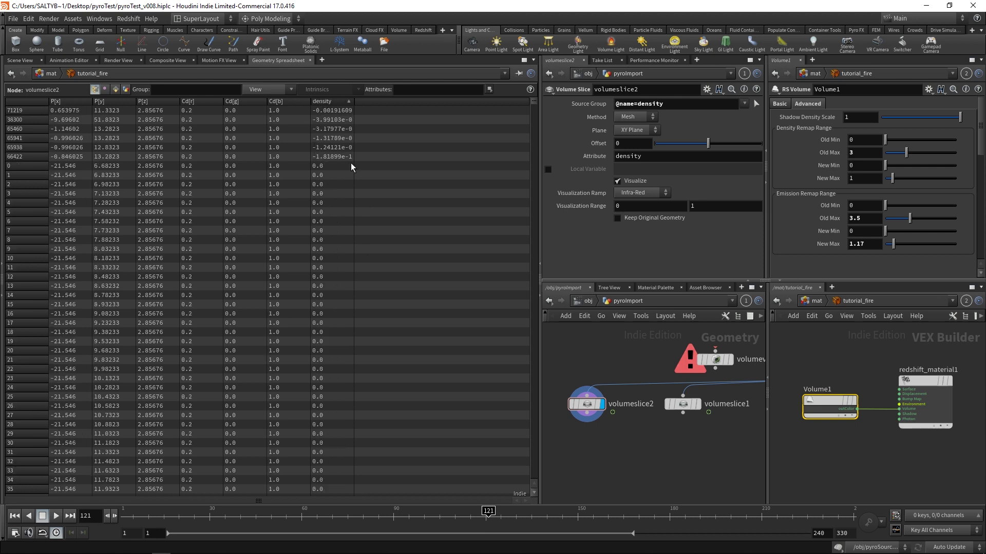
Try a Density Remap Range New Max of 8.91 in the IPR render, and reduce it to 0.44
left_click(110, 61)
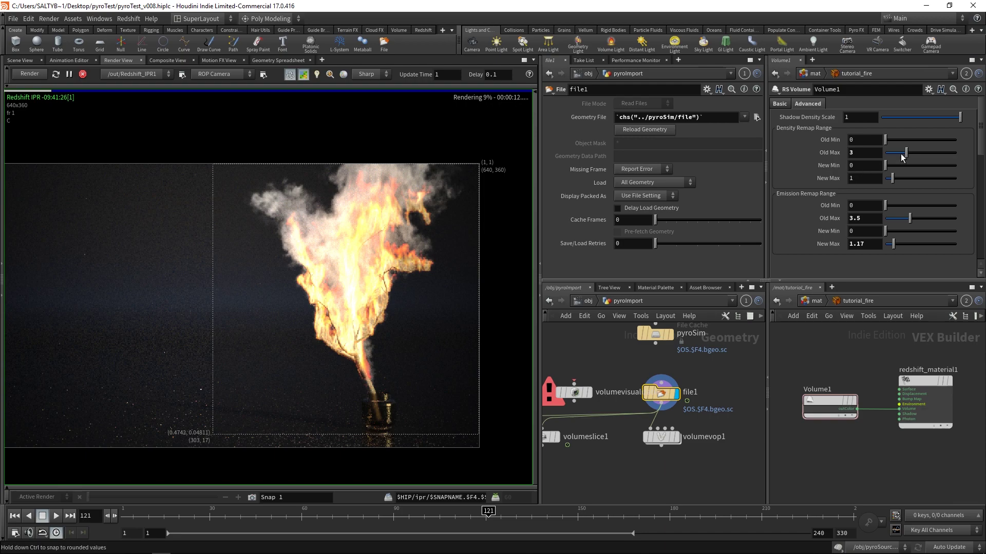
left_click_drag(893, 180, 947, 187)
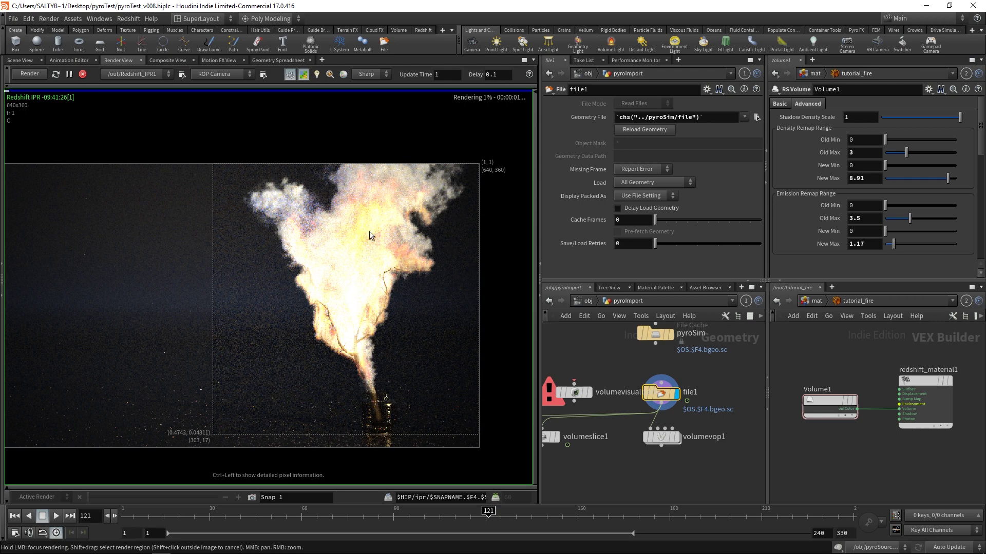
left_click_drag(908, 186, 888, 183)
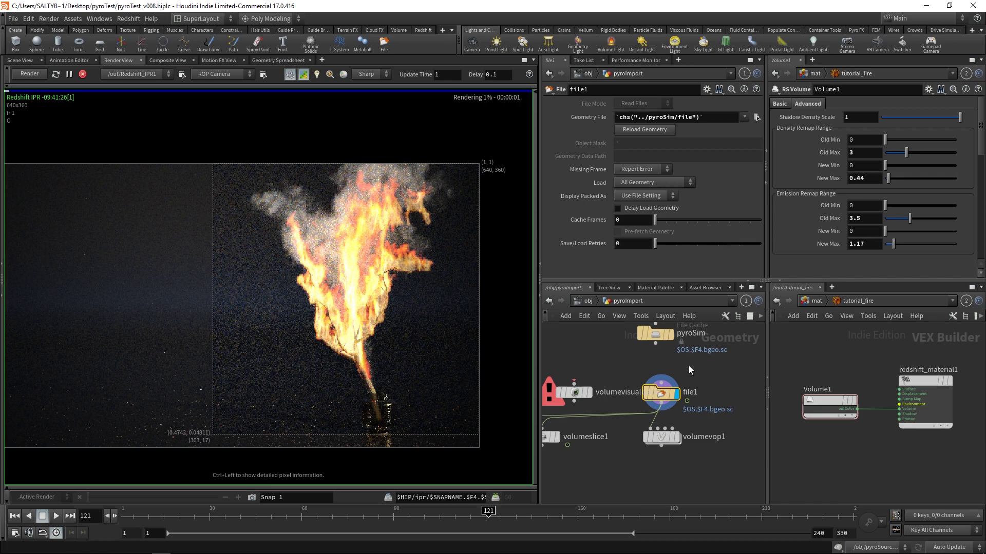
Darken the end point of the Scatter Remap Ramp to a muted blue of about 0.195, 0.260, 0.491
left_click(781, 106)
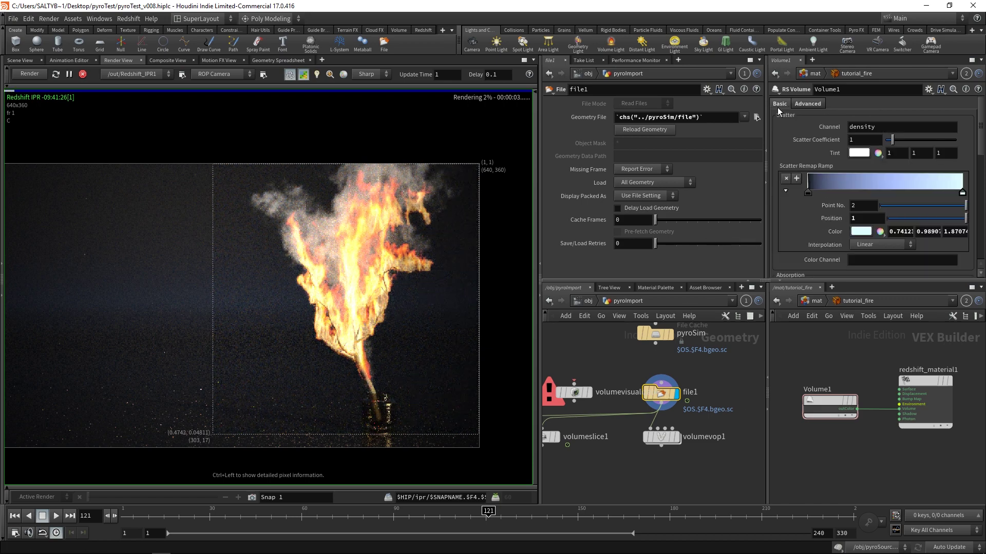
double_click(964, 195)
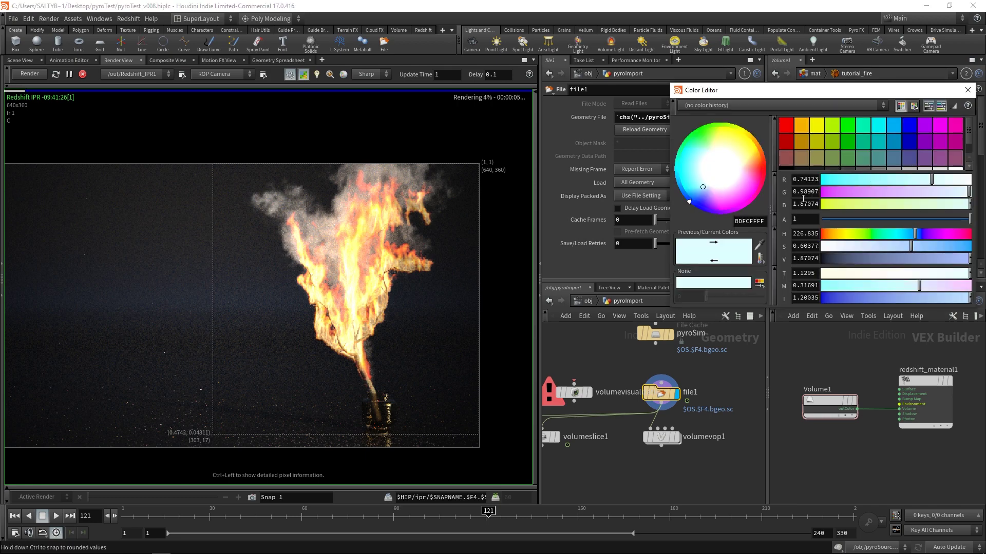
left_click_drag(950, 263, 896, 259)
left_click(968, 91)
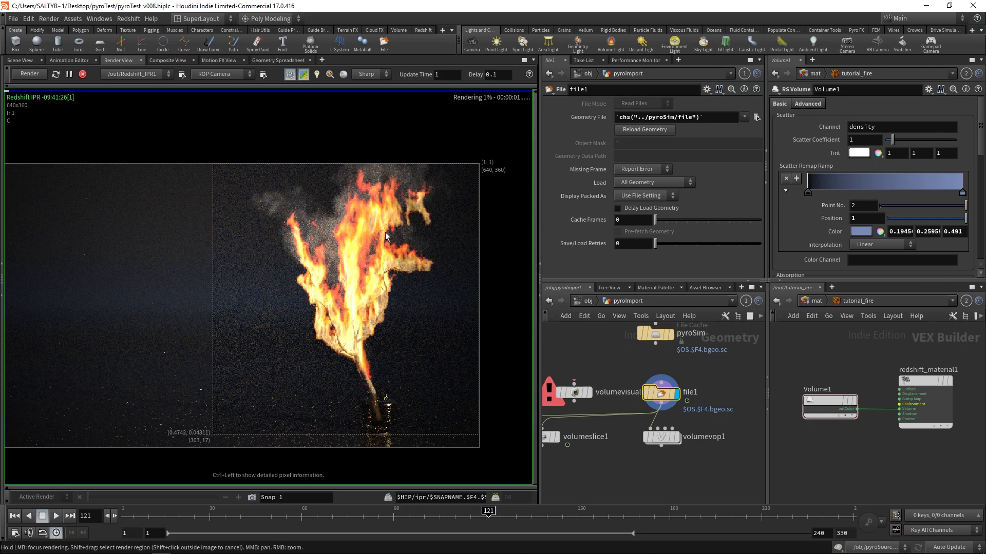
Compare the colours and smoke of the IPR render with the forest fire reference photo
mouse_move(181, 551)
mouse_move(219, 548)
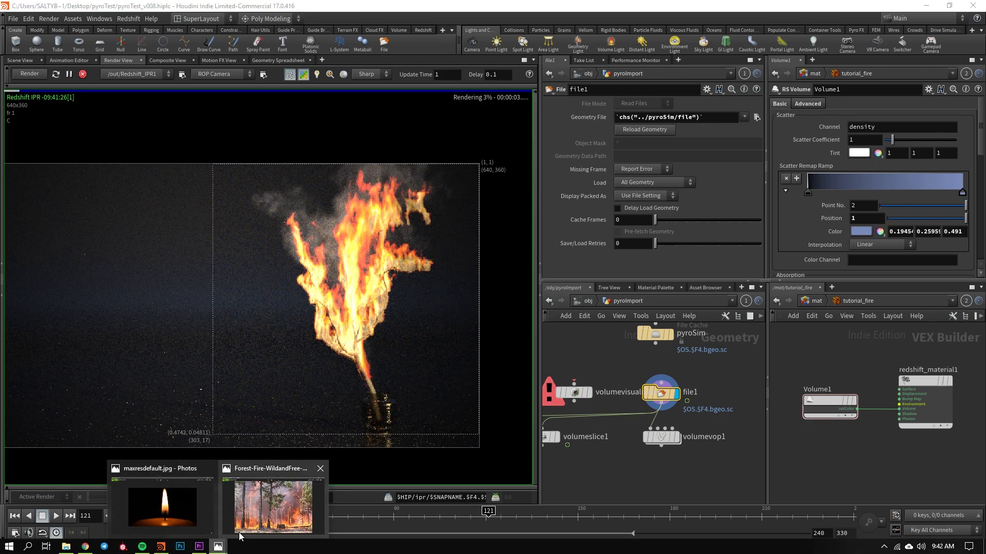
left_click(275, 506)
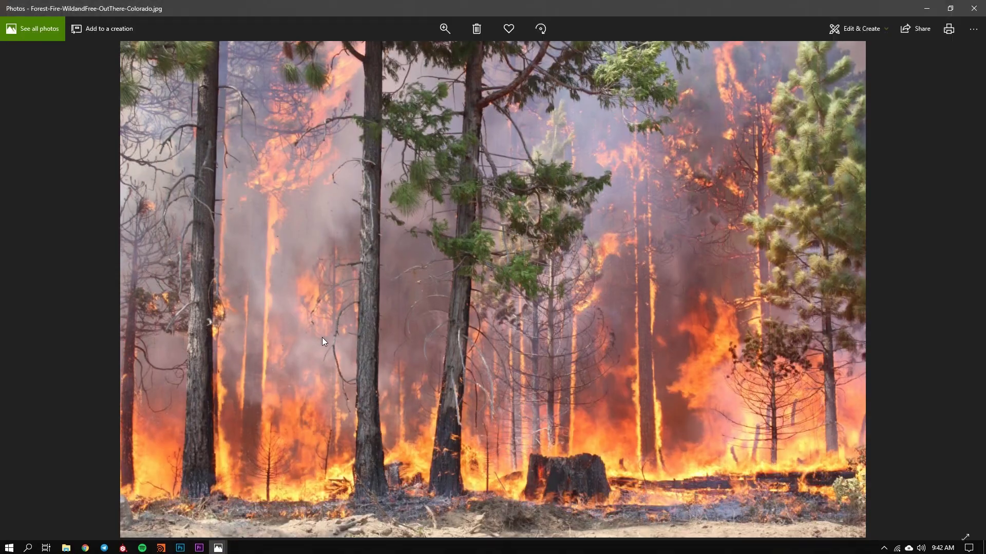
left_click(927, 9)
scroll(299, 270, "up", 2)
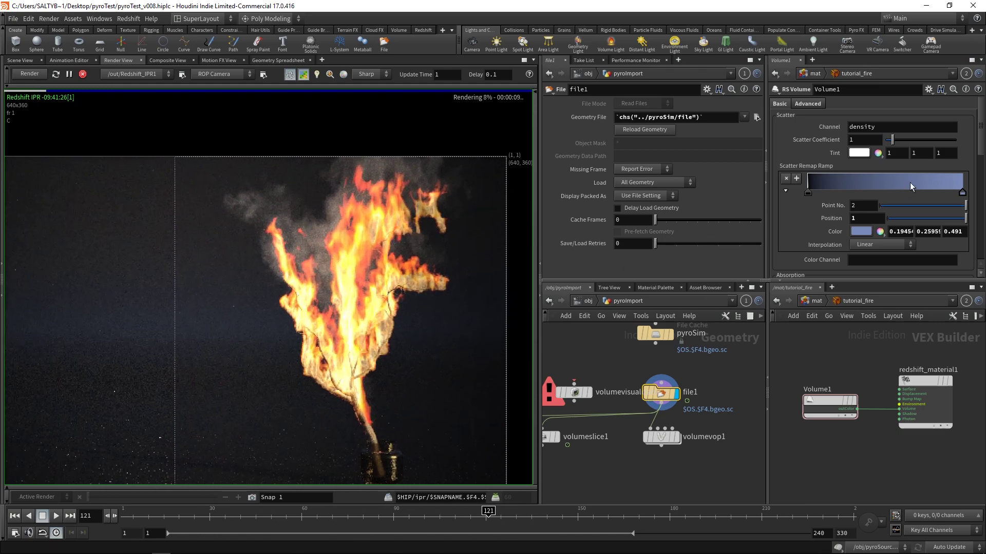
mouse_move(978, 139)
left_mouse_down()
mouse_move(980, 170)
mouse_move(978, 137)
left_mouse_up()
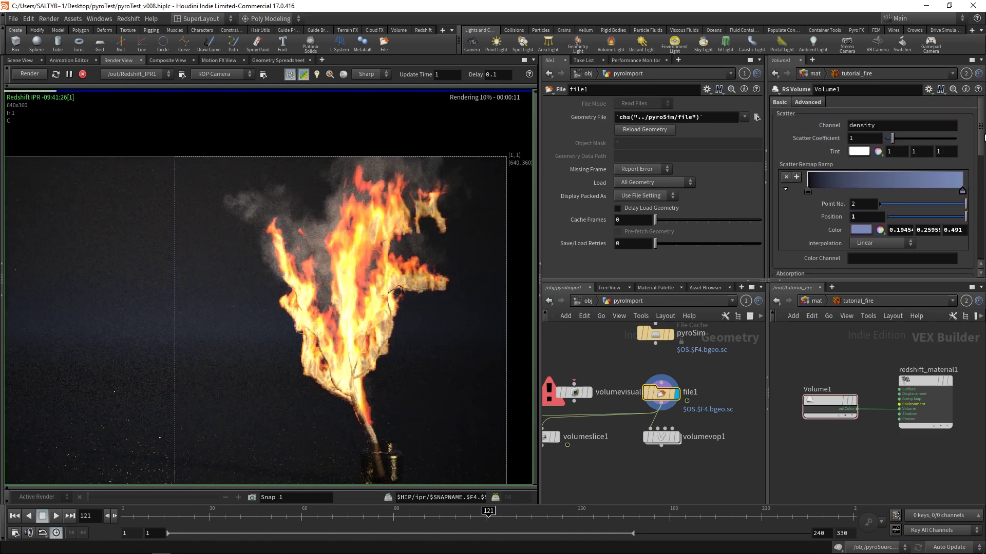
scroll(247, 267, "down", 2)
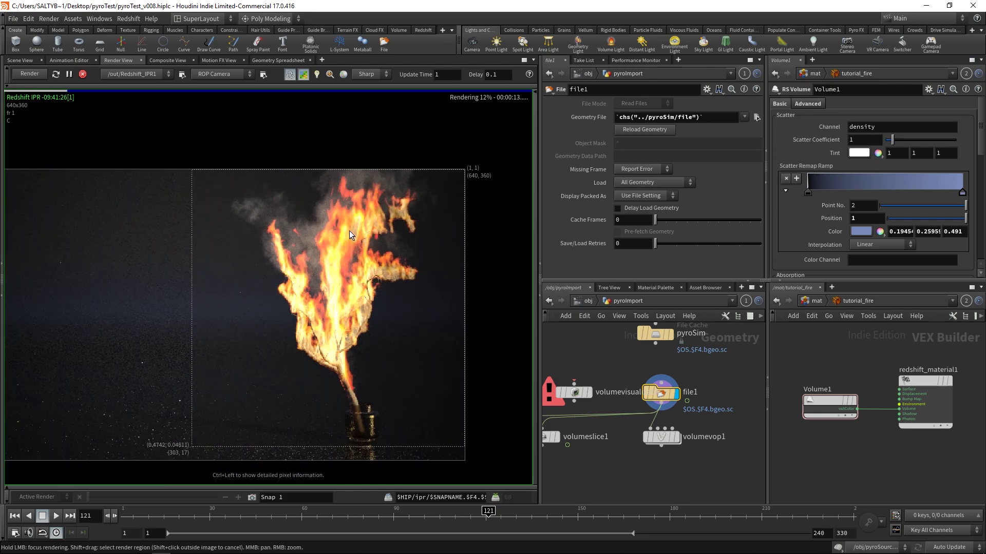
Try a lower Shadow Density Scale on the volume shader, undo it, and try 20 instead
left_click(809, 103)
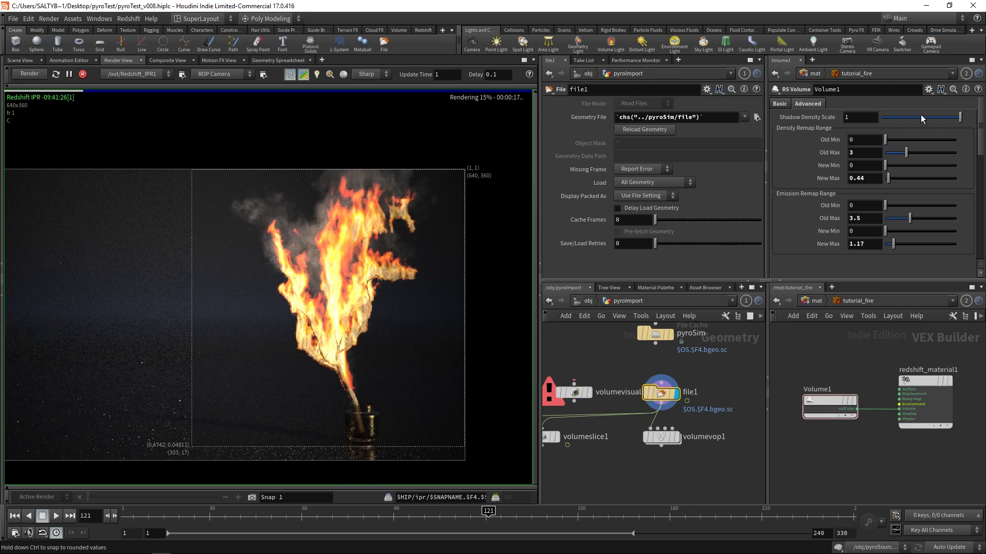
left_click_drag(903, 118, 901, 118)
key("ctrl+z")
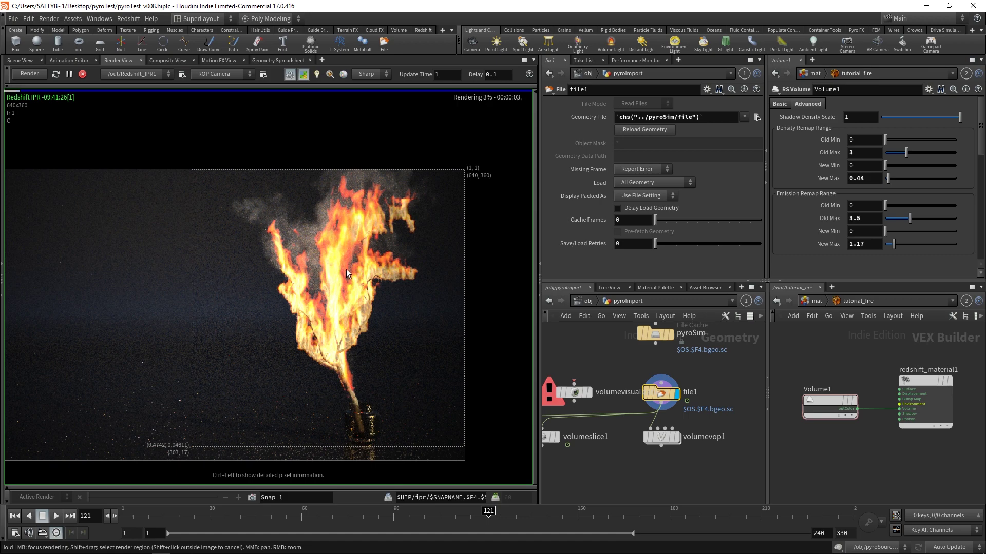
left_click(852, 116)
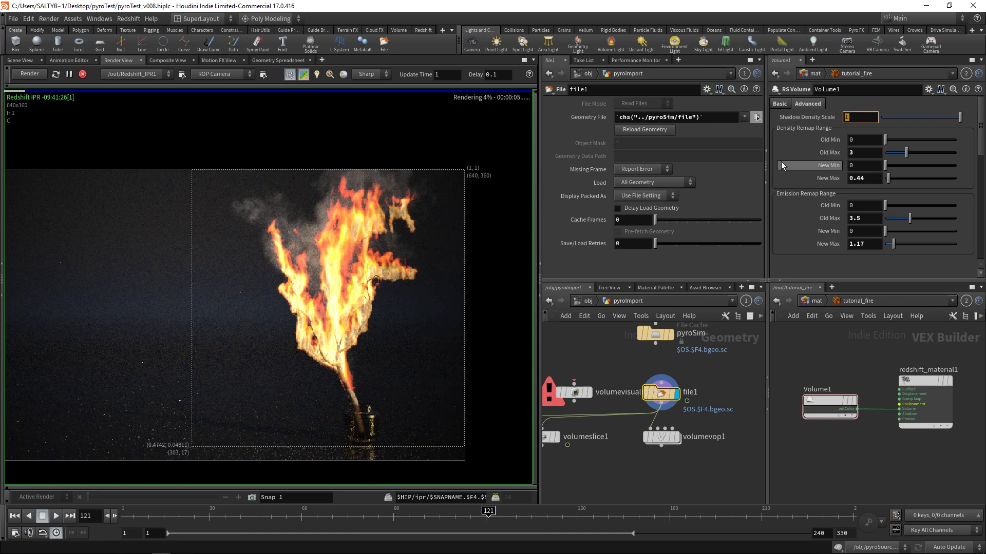
type("20")
key("Return")
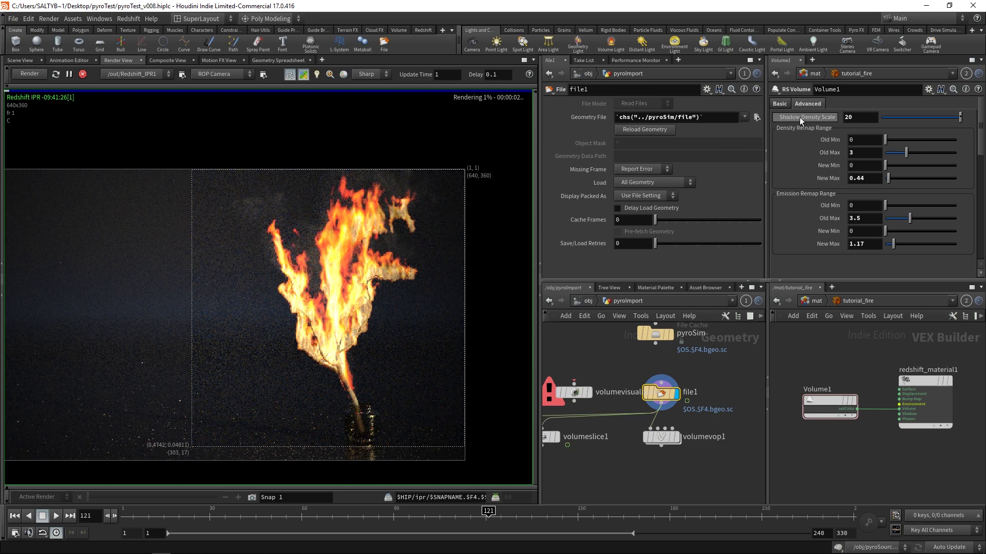
Raise the Density Remap Range New Max to 1.82, and reduce the Shadow Density Scale to 10 and finally 5, checking the smoke
left_click_drag(886, 177, 898, 180)
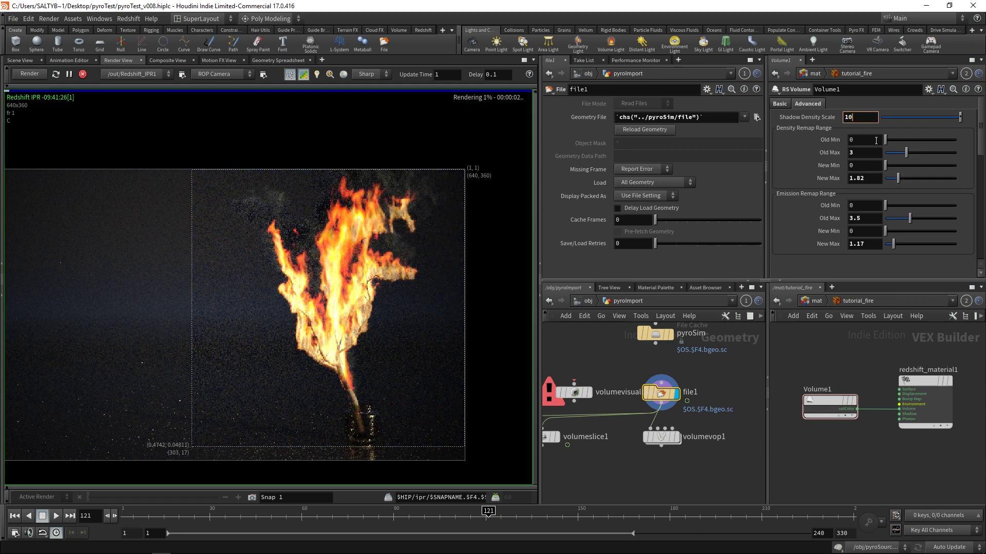
key("Return")
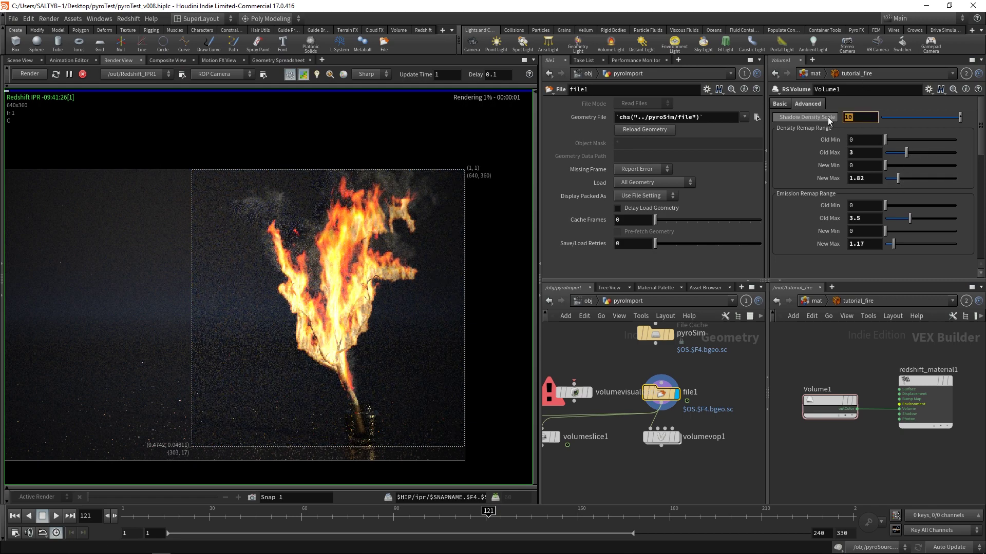
type("5")
key("Return")
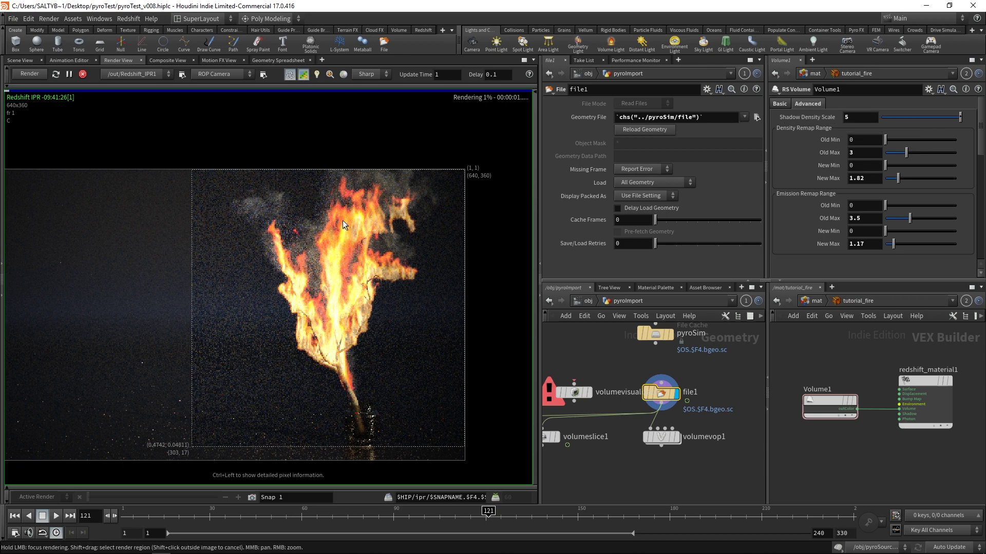
middle_click_drag(318, 254, 310, 274)
scroll(309, 274, "up", 1)
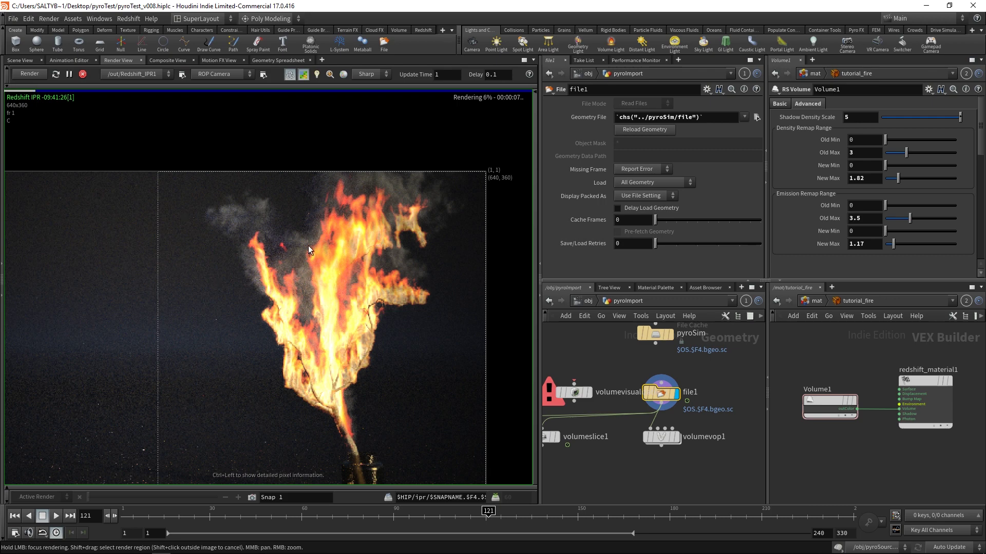
scroll(308, 245, "down", 1)
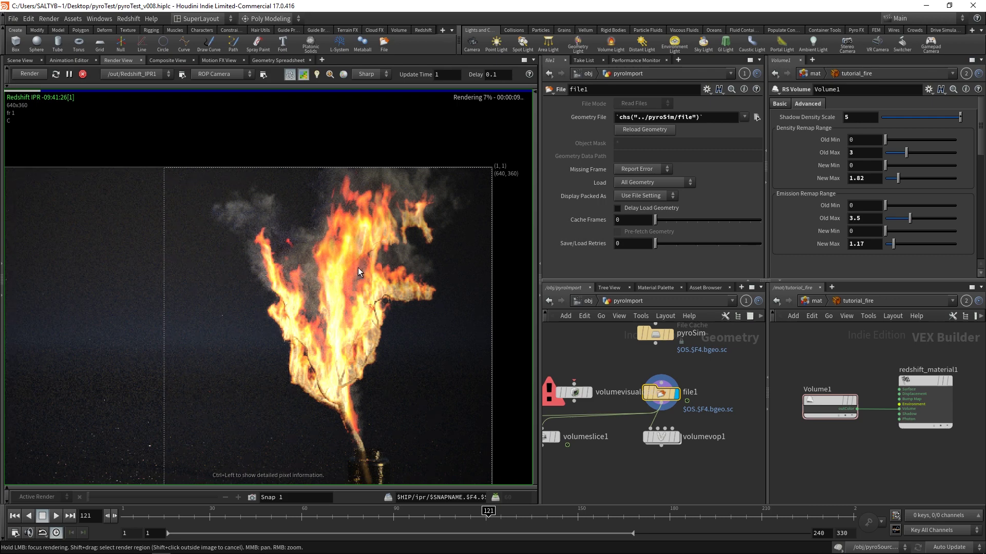
Fine-tune the Density Remap Range New Max slightly downward, and bring up the shader's absorption settings
left_click_drag(899, 184, 897, 184)
left_click(809, 105)
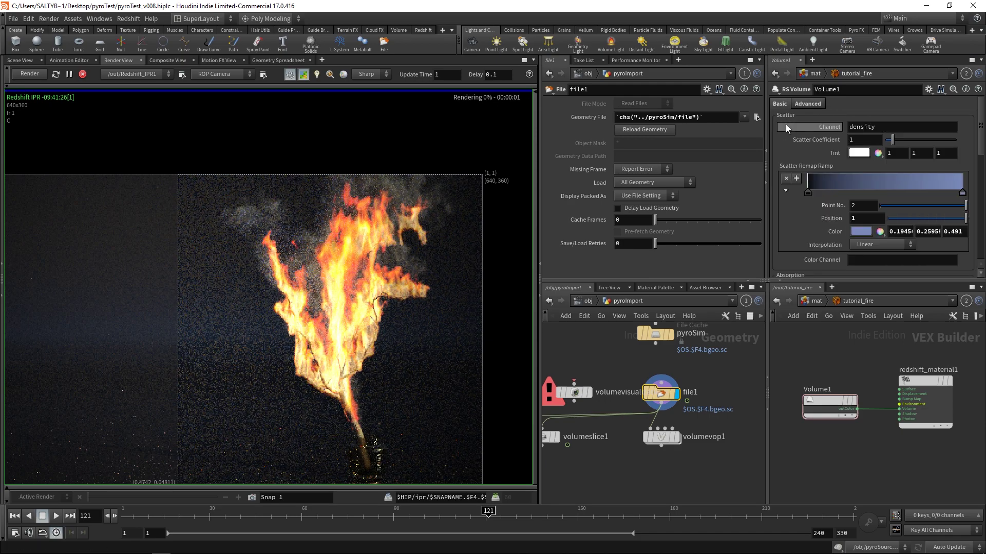
scroll(982, 123, "down", 3)
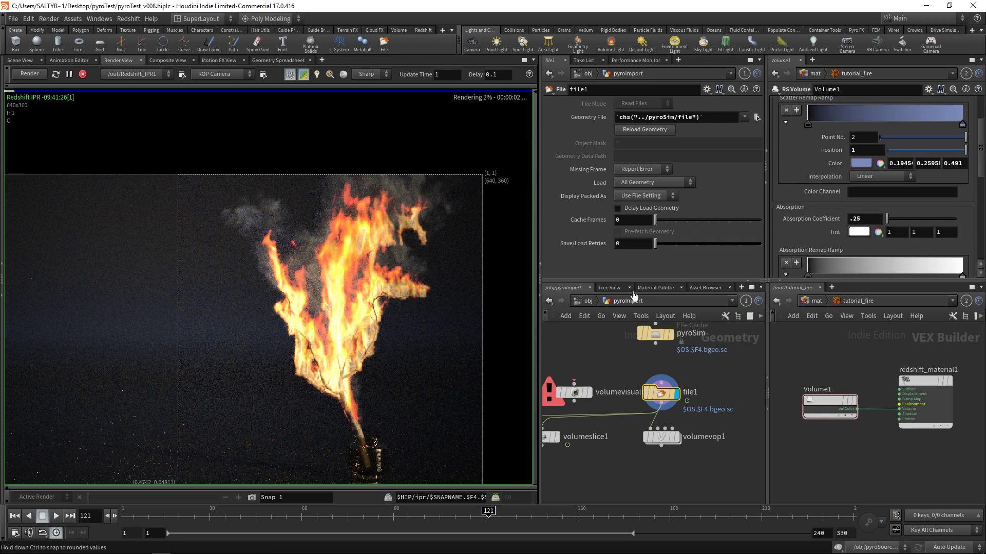
Stop the IPR render, and show the pyroImport object's Redshift volume settings along with the Redshift shelf tools
left_click(586, 304)
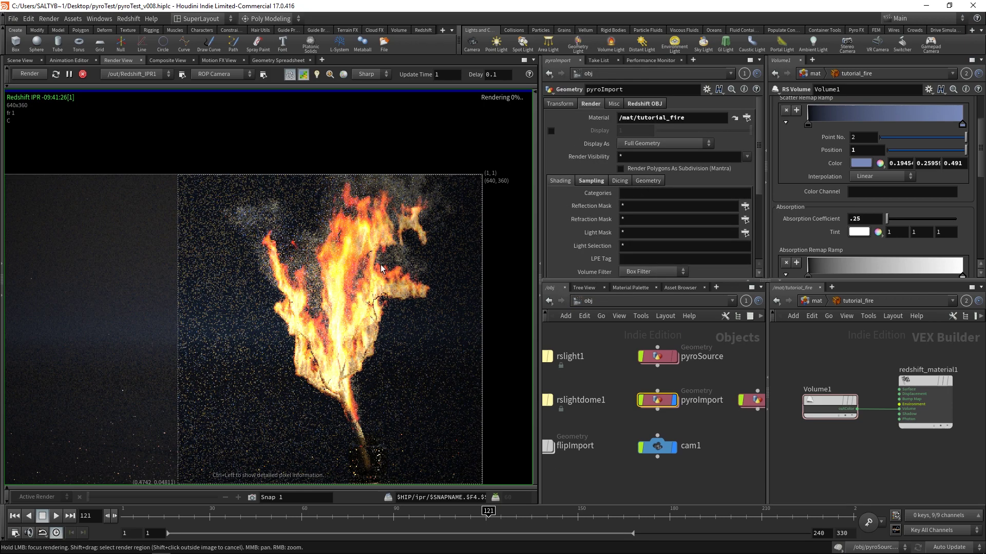
mouse_move(627, 402)
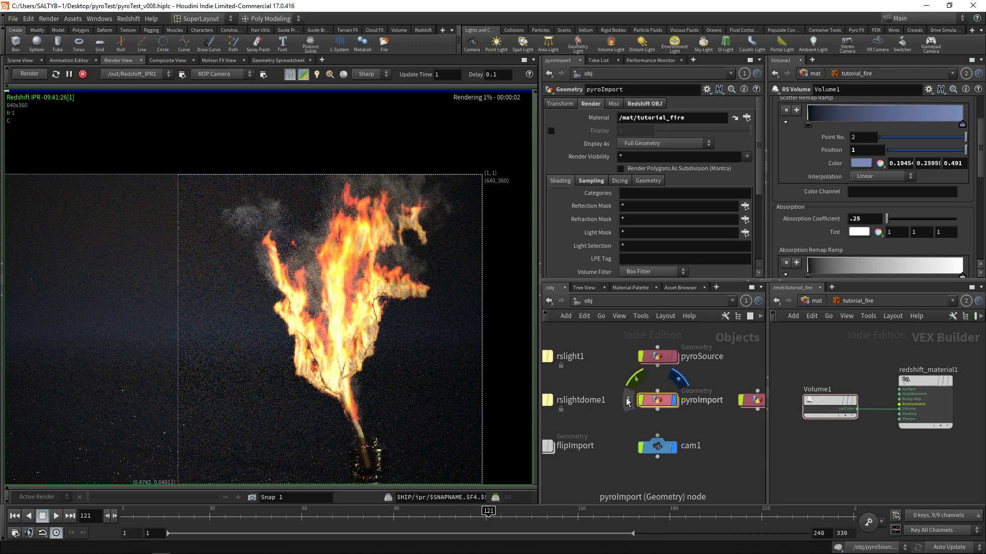
left_click(82, 74)
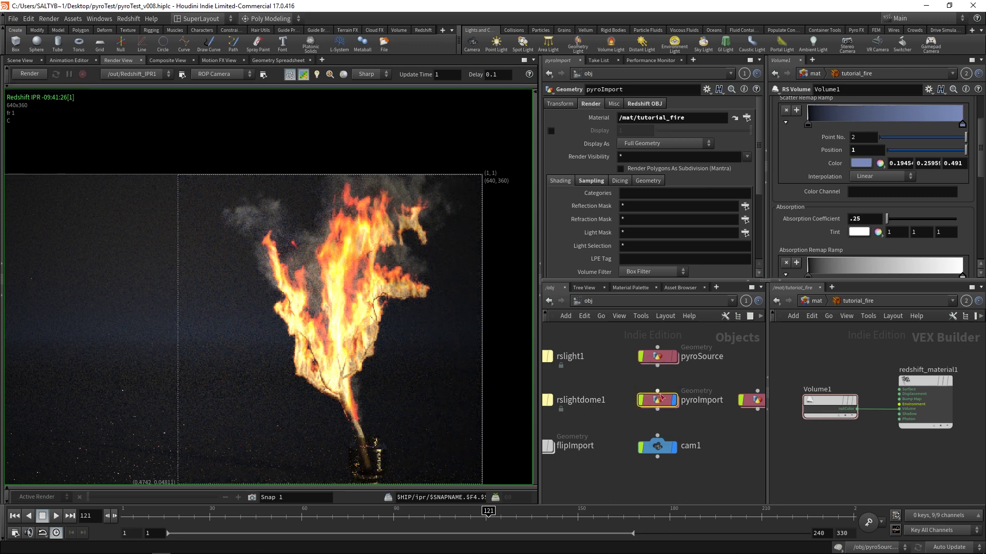
left_click(645, 105)
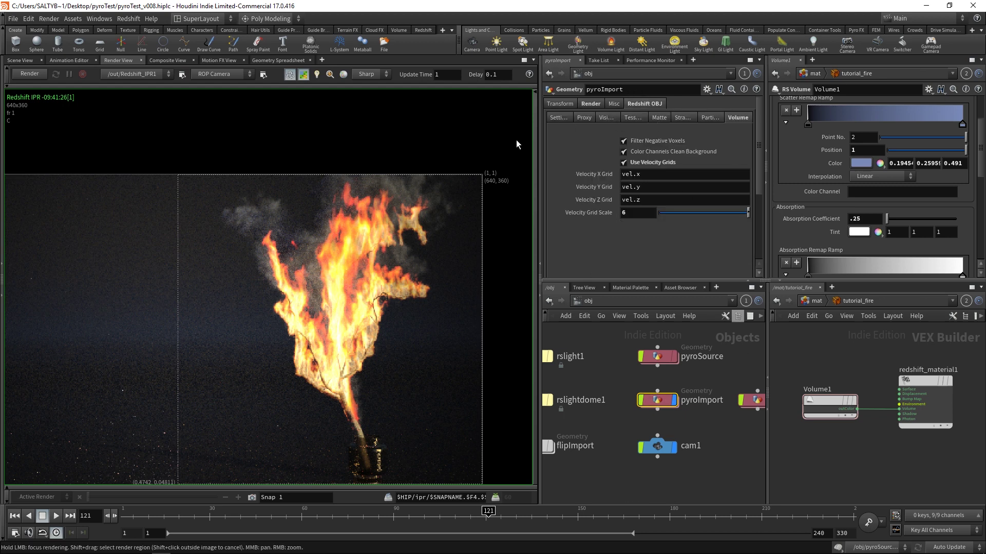
left_click(423, 30)
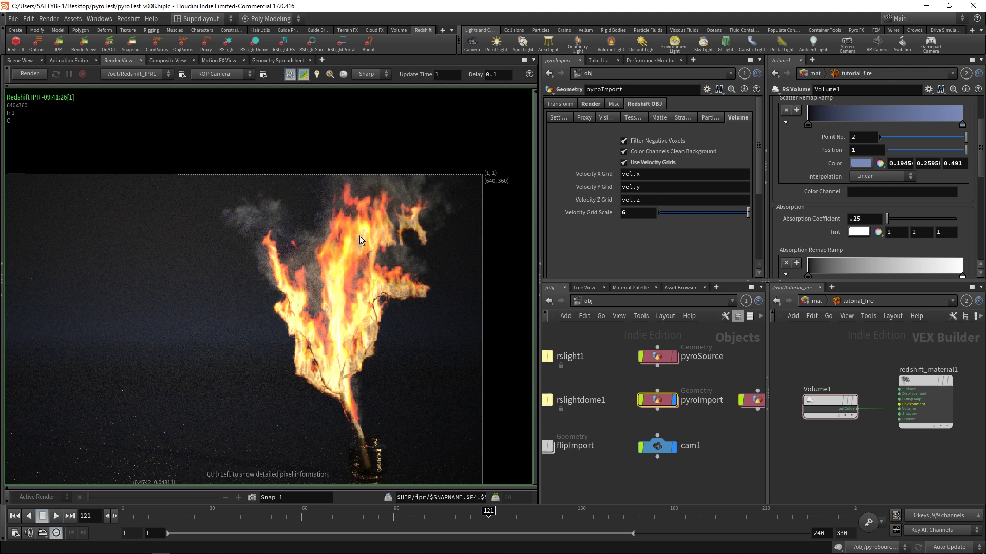
Examine the motion blur settings of Redshift_ROP1 in the out network
left_click(815, 302)
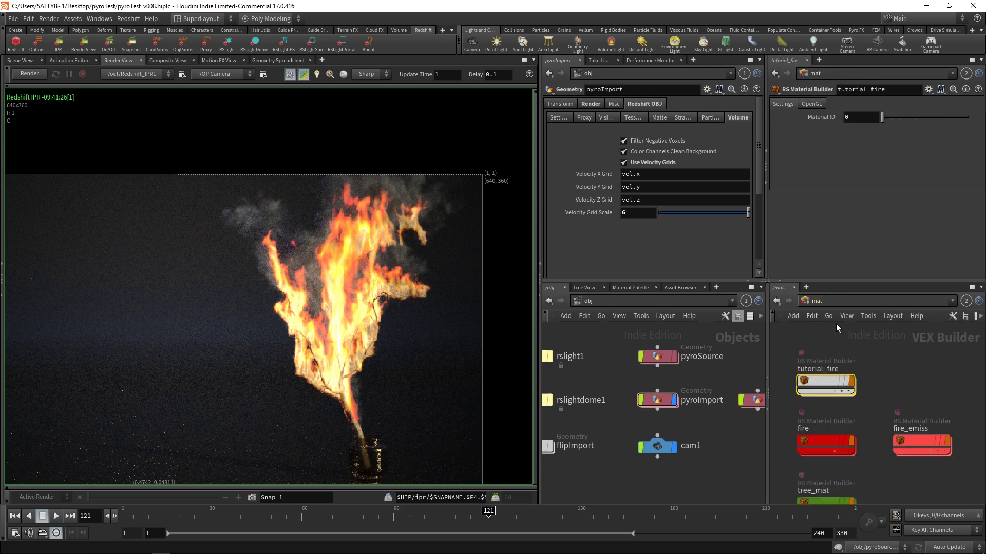
left_click(816, 302)
left_click(839, 355)
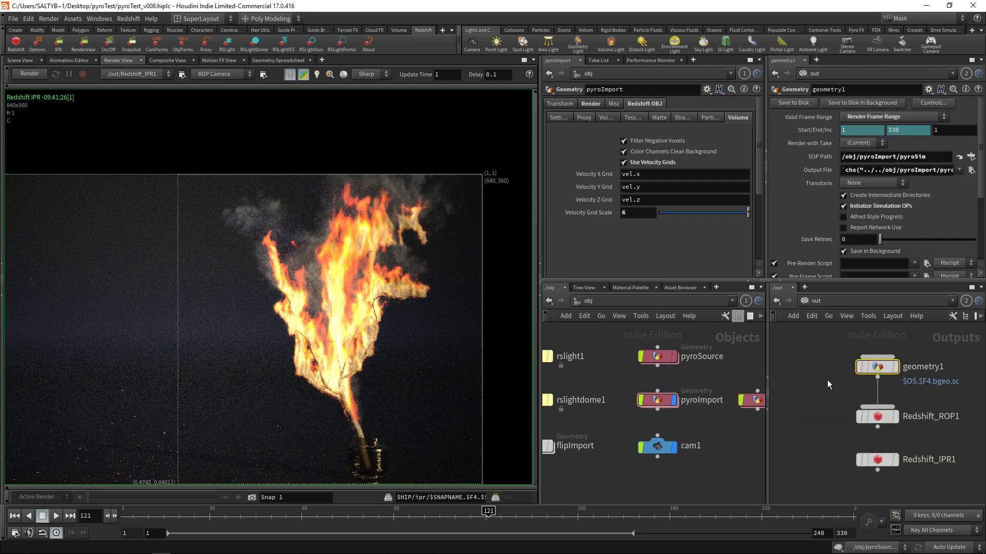
mouse_move(831, 387)
middle_mouse_down()
mouse_move(822, 393)
mouse_move(820, 377)
middle_mouse_up()
left_click(896, 406)
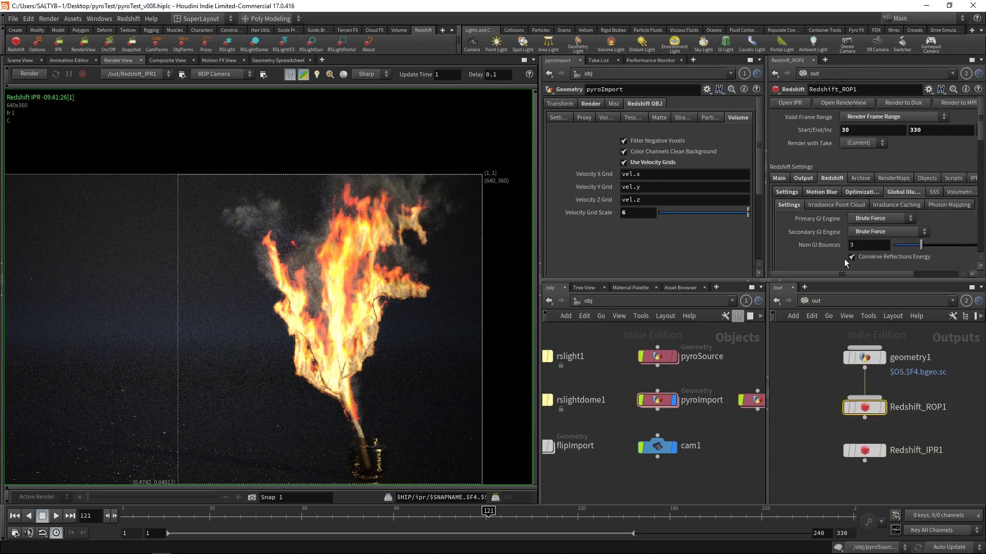
left_click(825, 193)
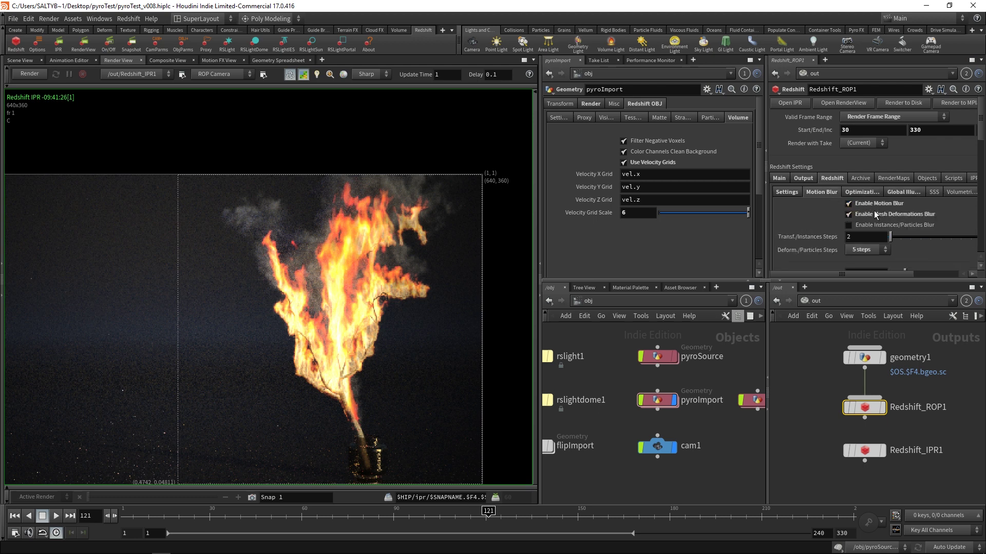
mouse_move(981, 128)
left_mouse_down()
mouse_move(980, 140)
mouse_move(980, 132)
left_mouse_up()
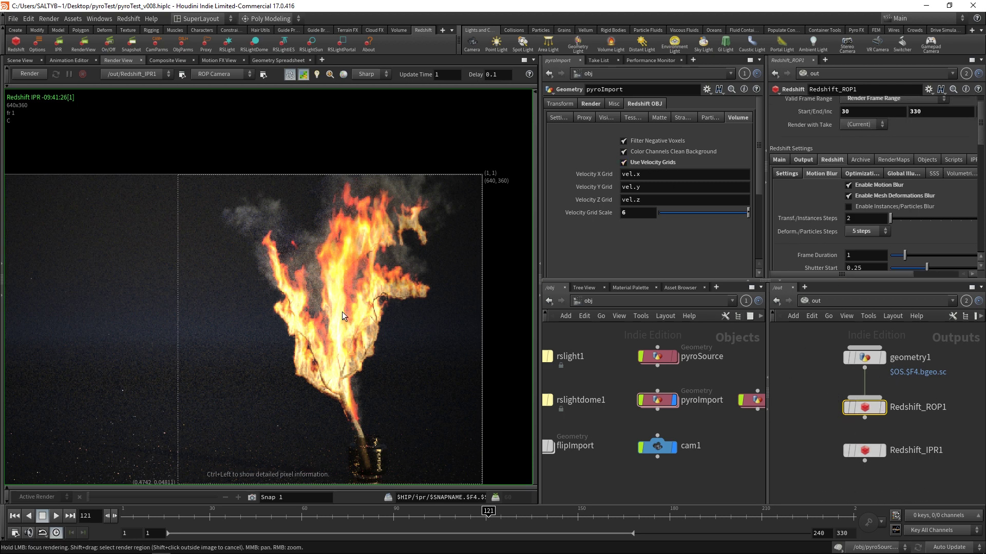
Try a Velocity Grid Scale of 0 on pyroImport and restart the IPR to view the fire without velocity blur
left_click(637, 212)
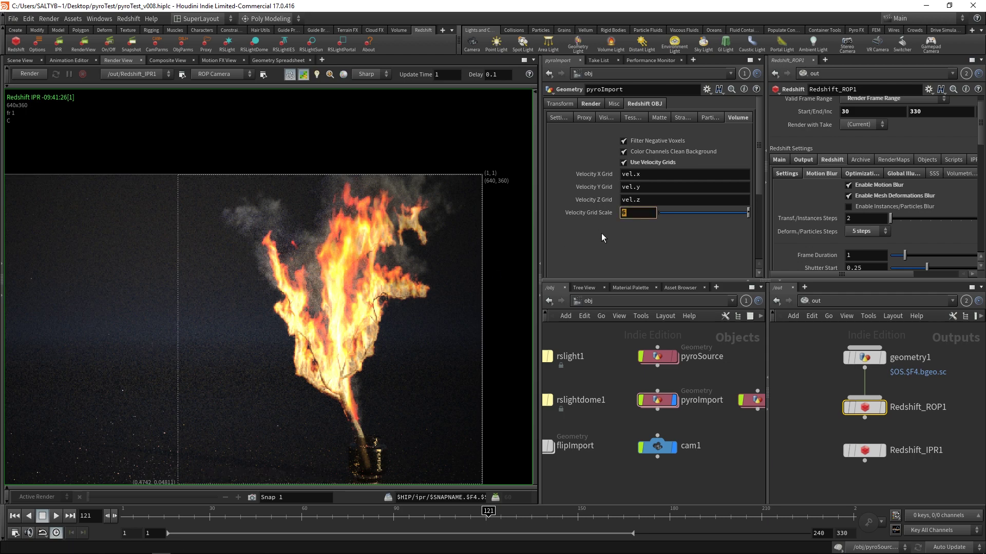
type("0")
key("Return")
scroll(321, 298, "down", 2)
middle_click_drag(321, 298, 337, 306)
scroll(338, 307, "down", 1)
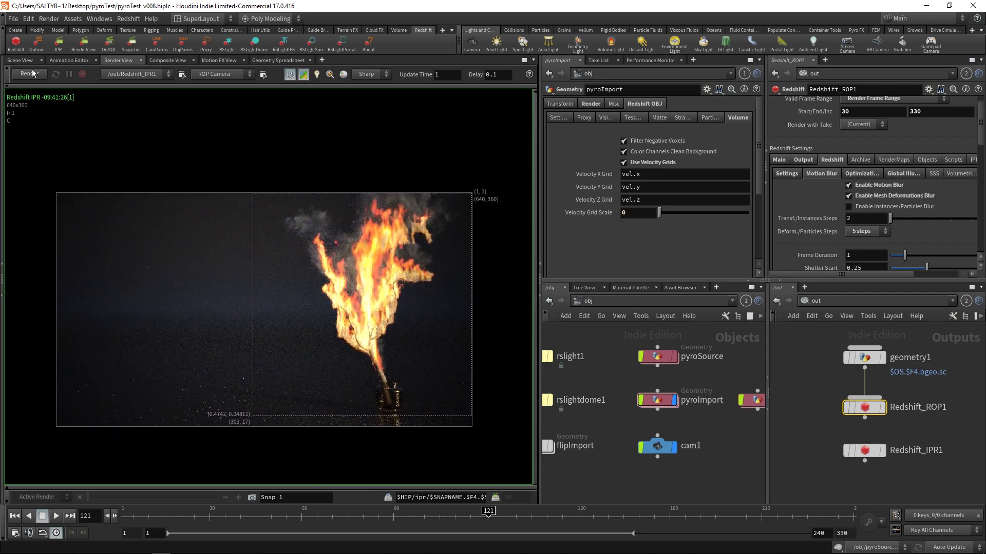
left_click(43, 76)
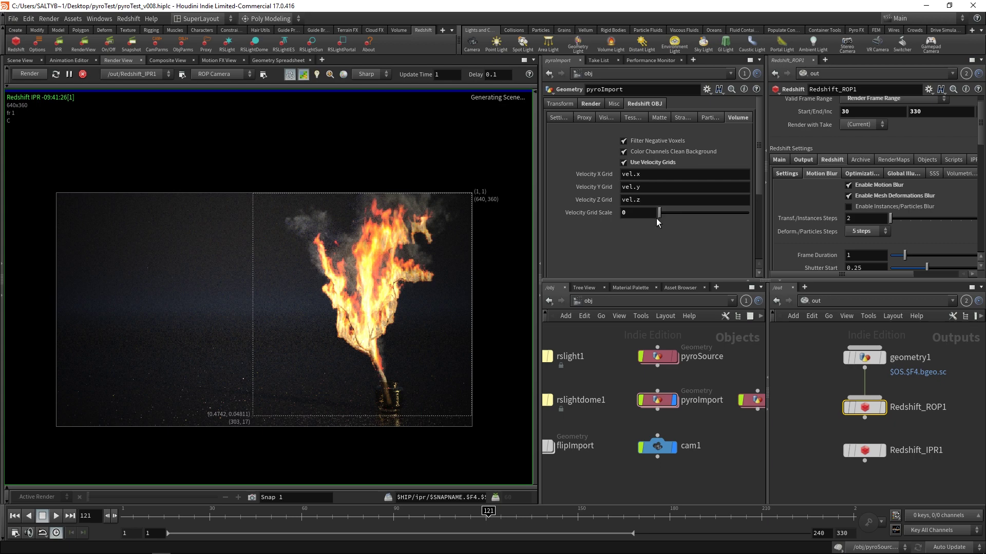
scroll(398, 323, "up", 2)
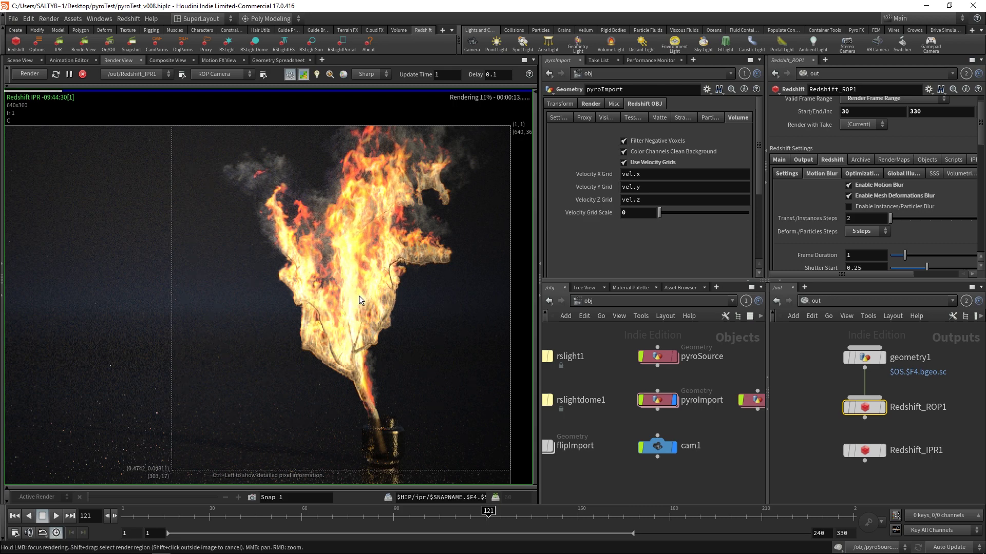
middle_click_drag(398, 234, 380, 249)
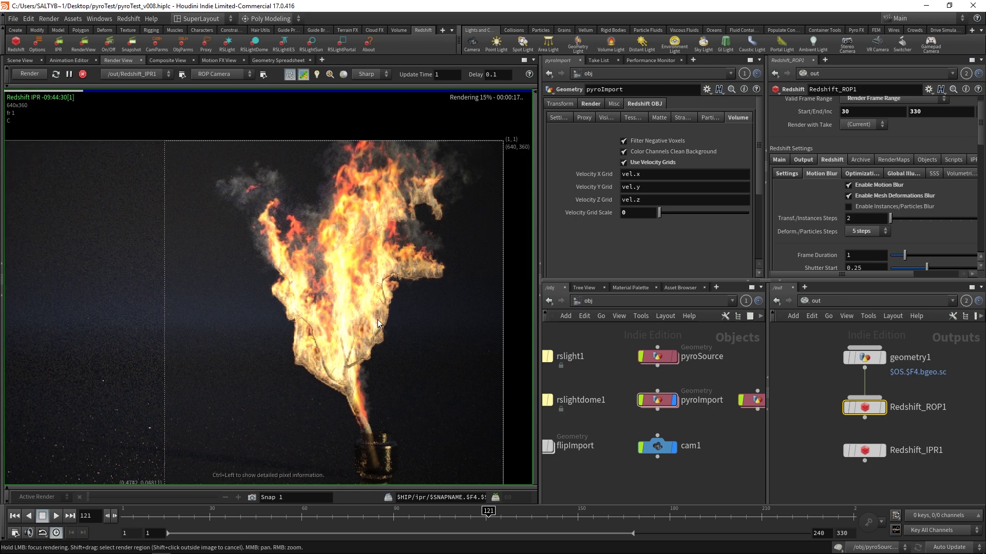
Stop the IPR, set pyroImport's Velocity Grid Scale to 6, and render again to compare the blurred flames with the fire reference
left_click(82, 75)
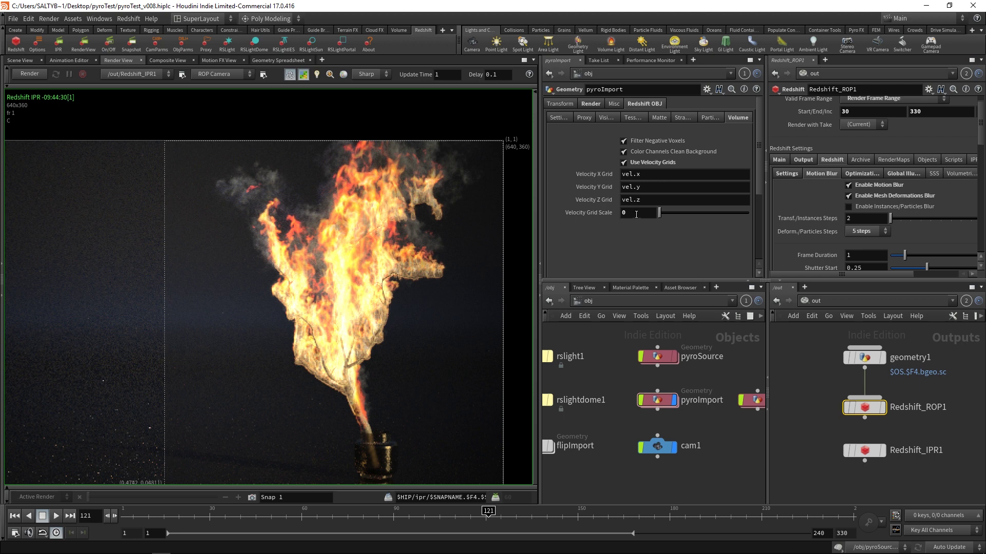
type("6")
key("Return")
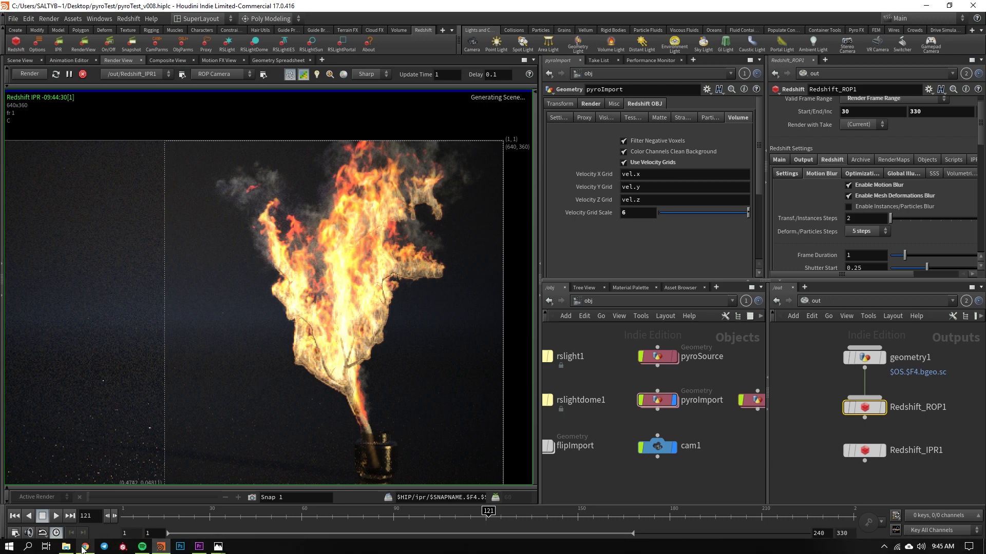
left_click(67, 547)
left_click(68, 547)
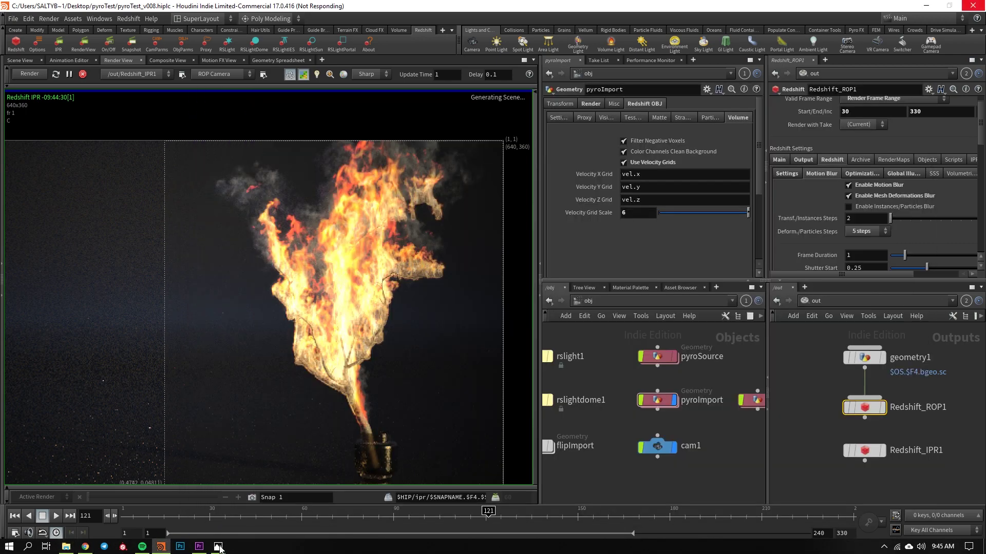
mouse_move(218, 547)
left_click(281, 512)
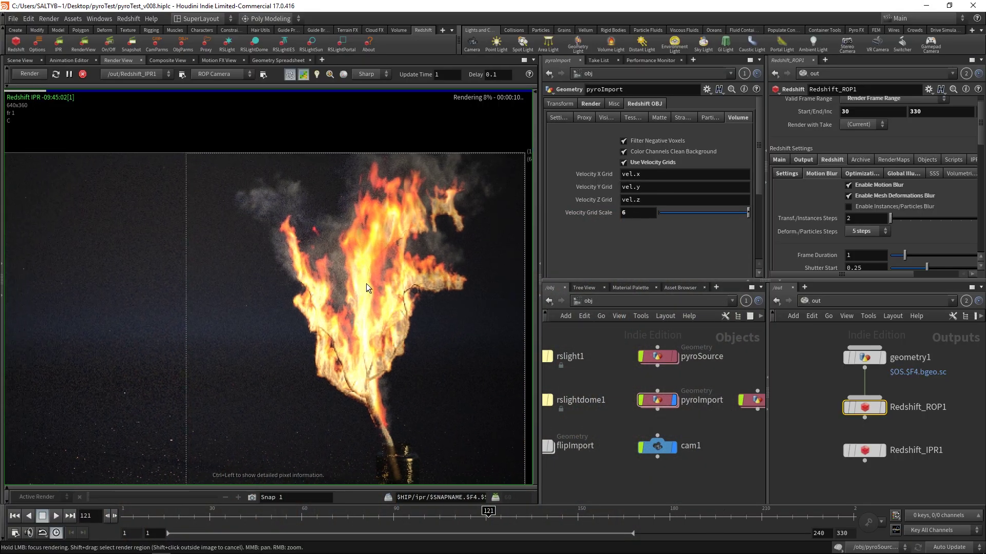
scroll(382, 303, "down", 3)
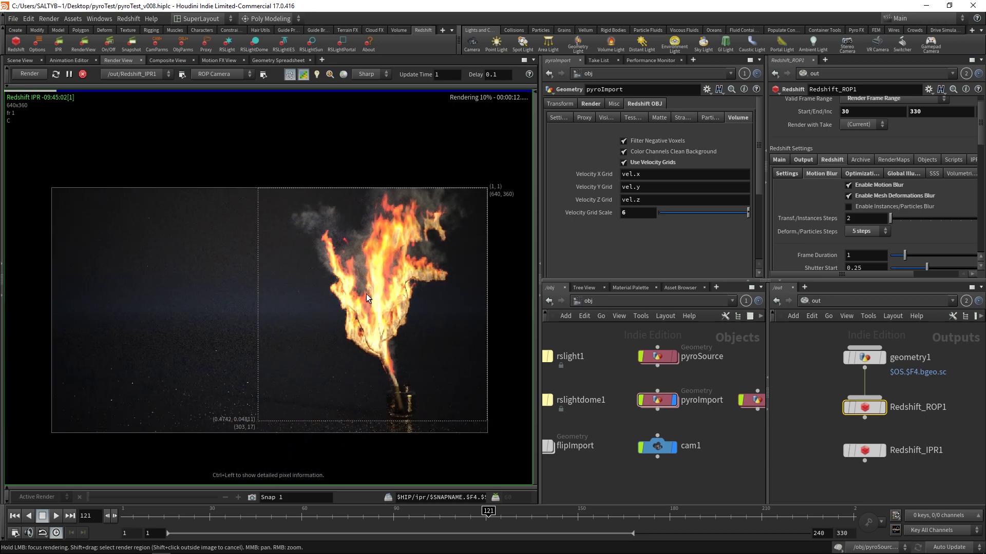